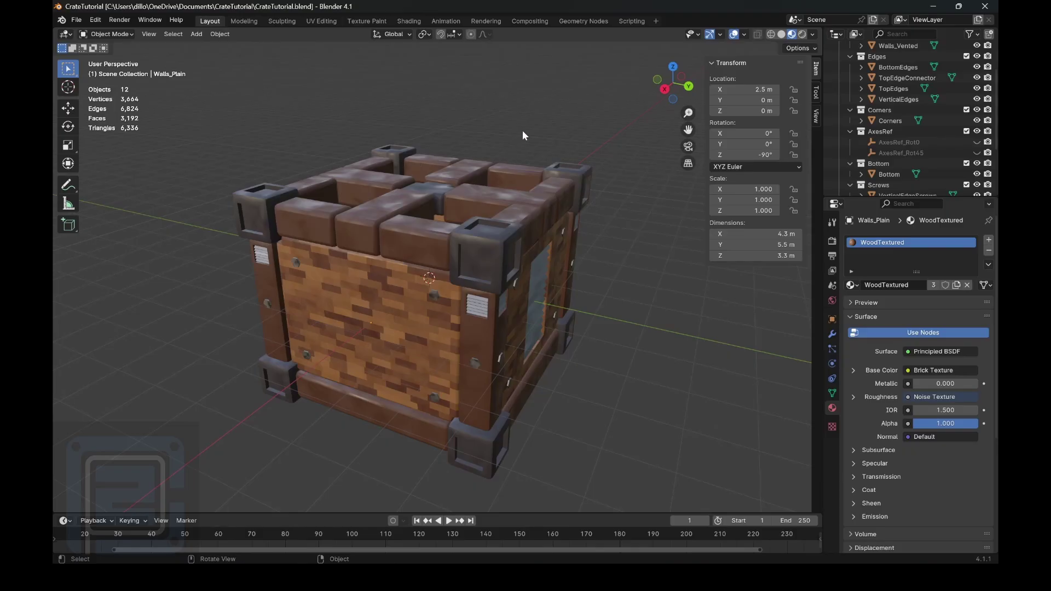
Create a new collection inside the Crate collection and name it Final.
scroll(888, 143, "up", 3)
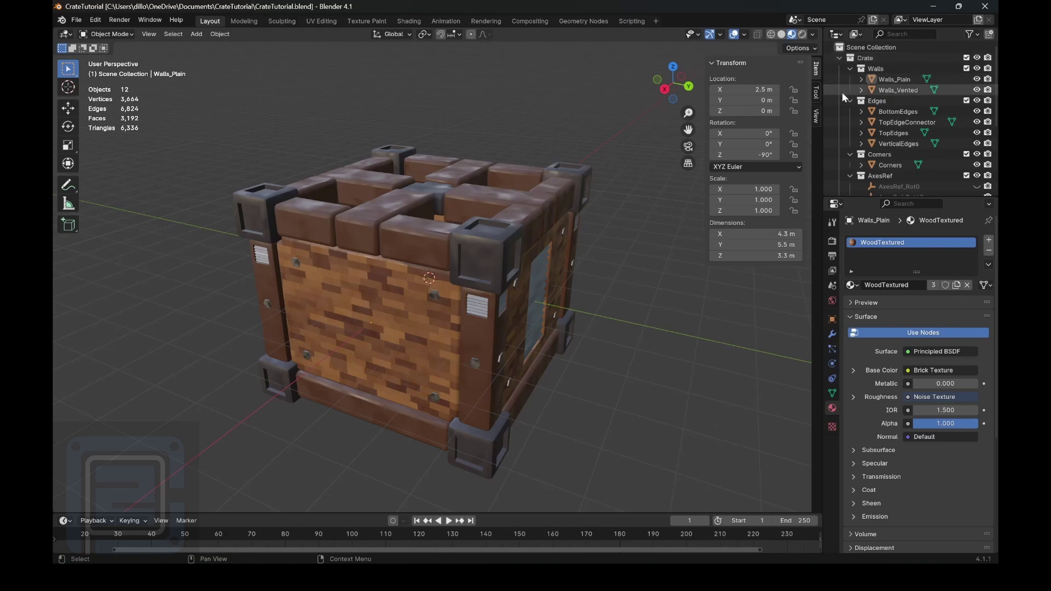
left_click(869, 58)
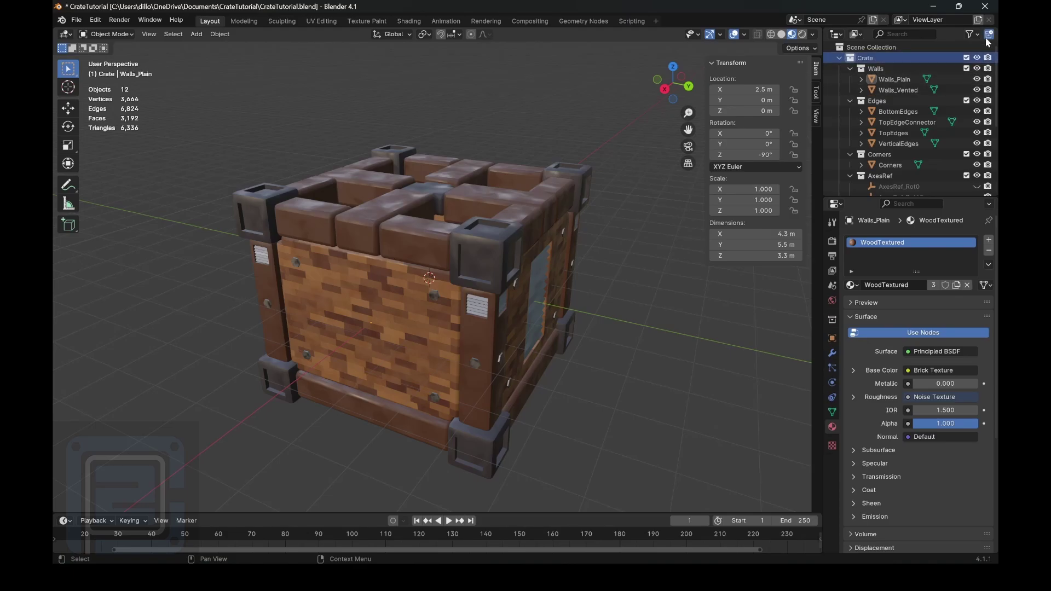
left_click(987, 37)
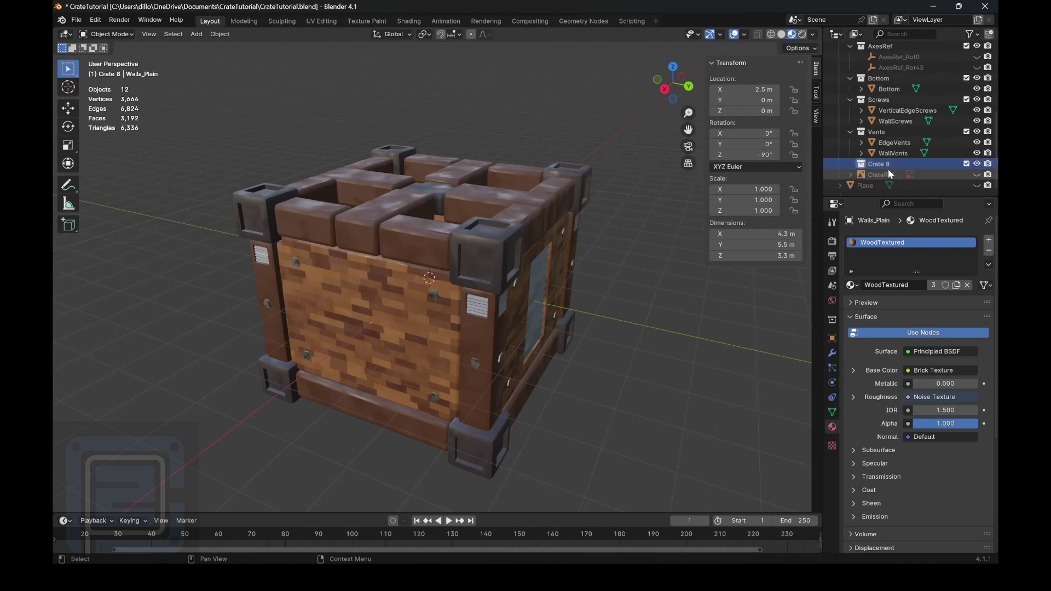
double_click(888, 166)
type("Fina")
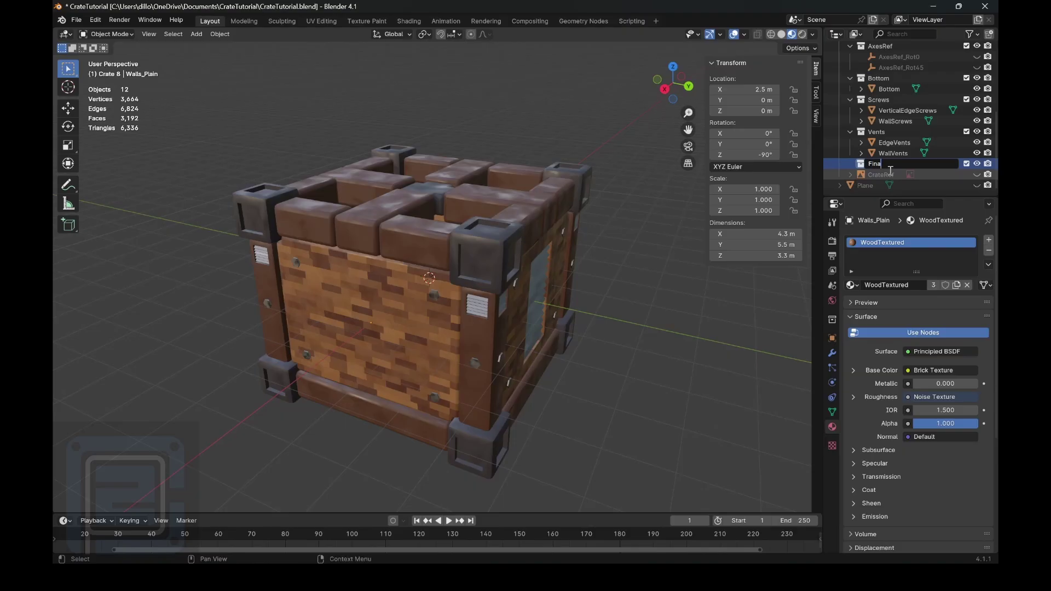
type("l")
key("Return")
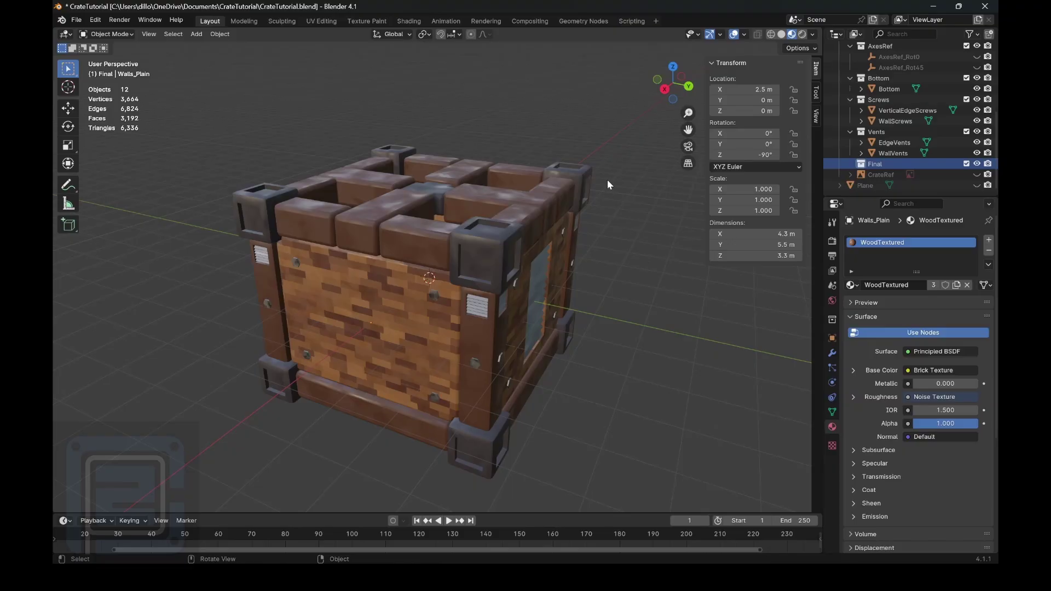
Duplicate all visible crate objects, keeping the copies in the same place as the originals.
middle_click_drag(606, 180, 579, 281)
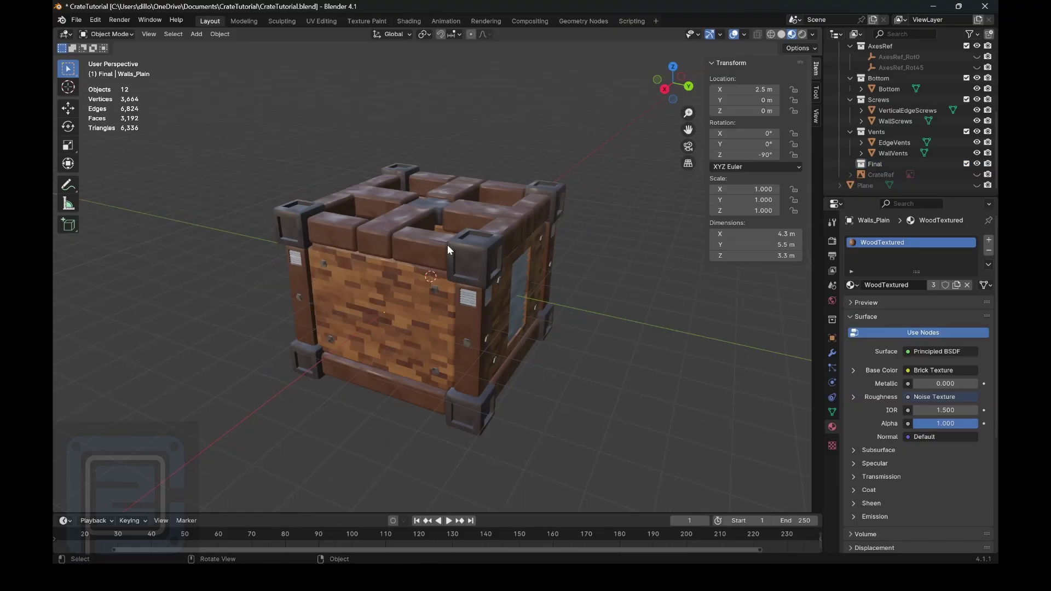
key("a")
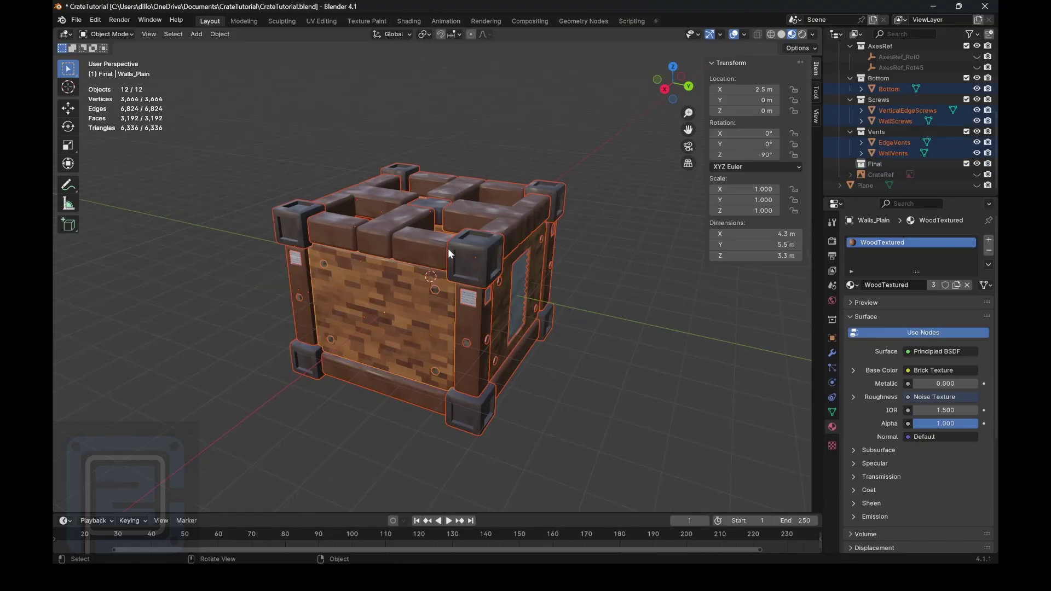
scroll(915, 130, "up", 2)
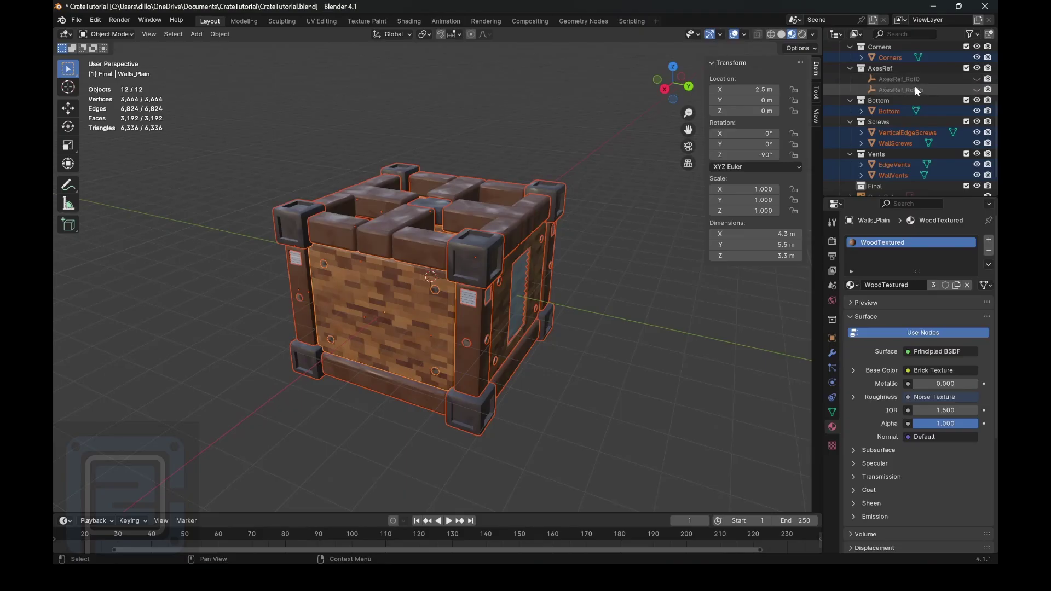
scroll(901, 121, "down", 2)
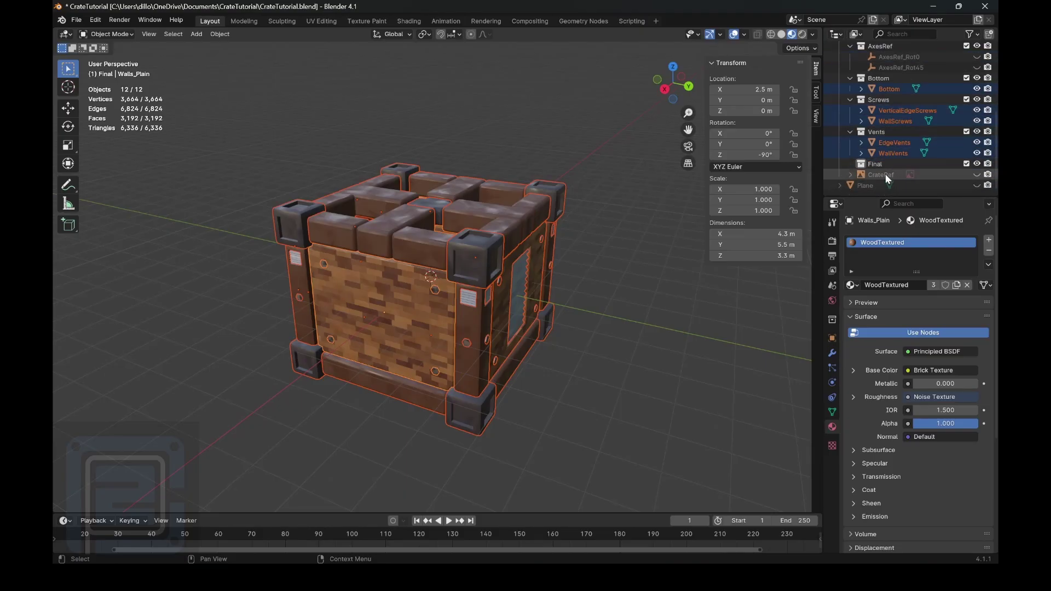
key("shift+d")
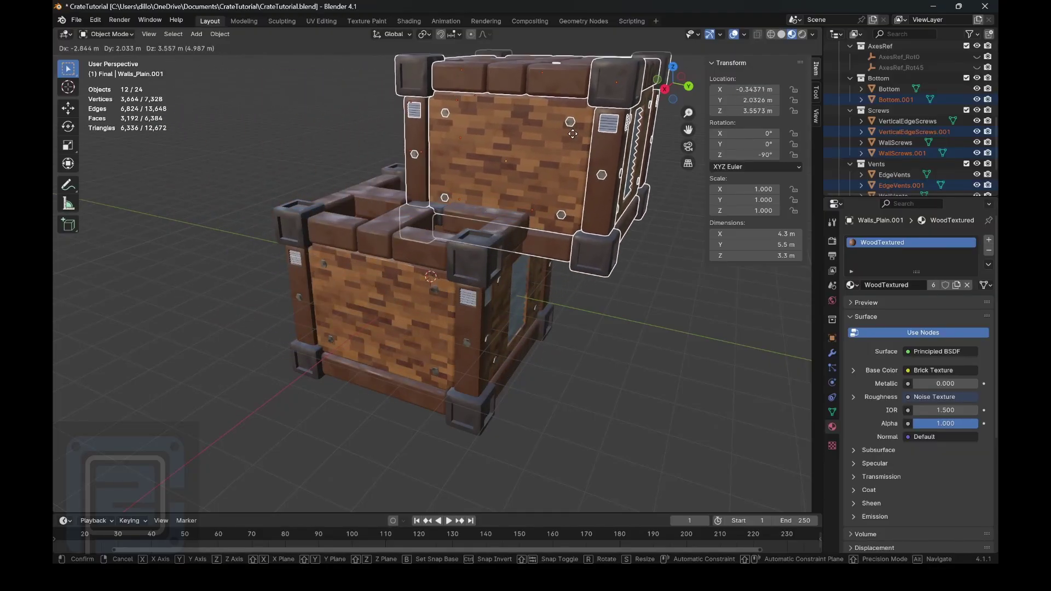
right_click(570, 140)
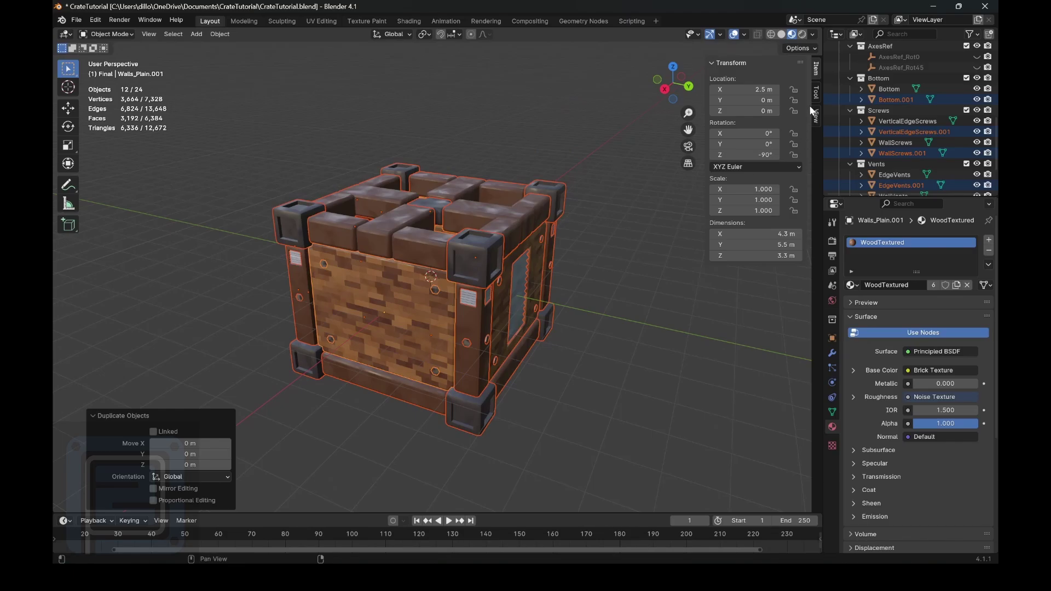
Move all the duplicated crate objects into the Final collection.
scroll(913, 74, "up", 3)
scroll(915, 77, "up", 8)
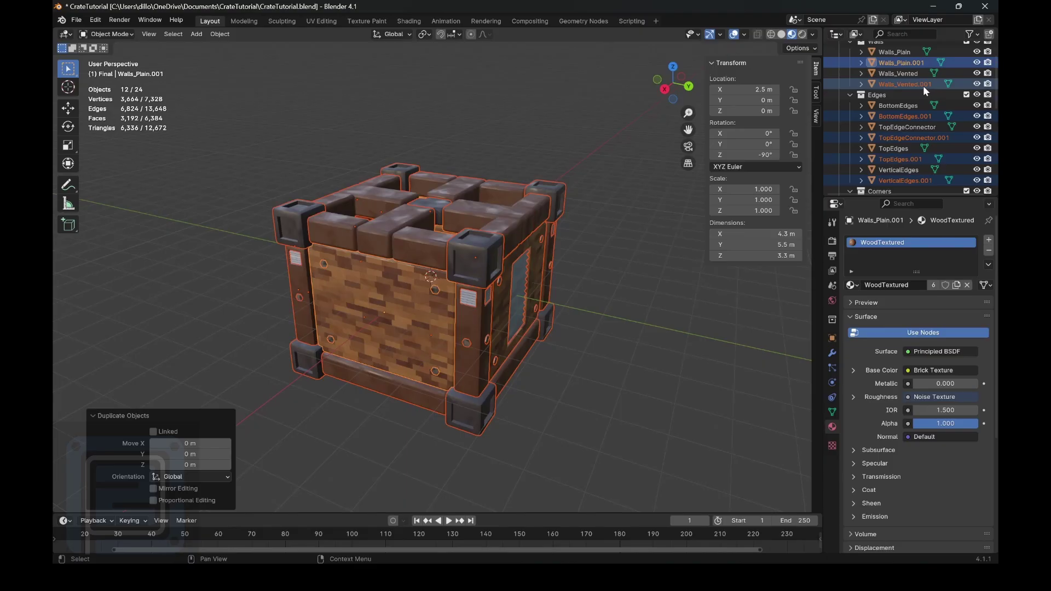
scroll(924, 118, "down", 10)
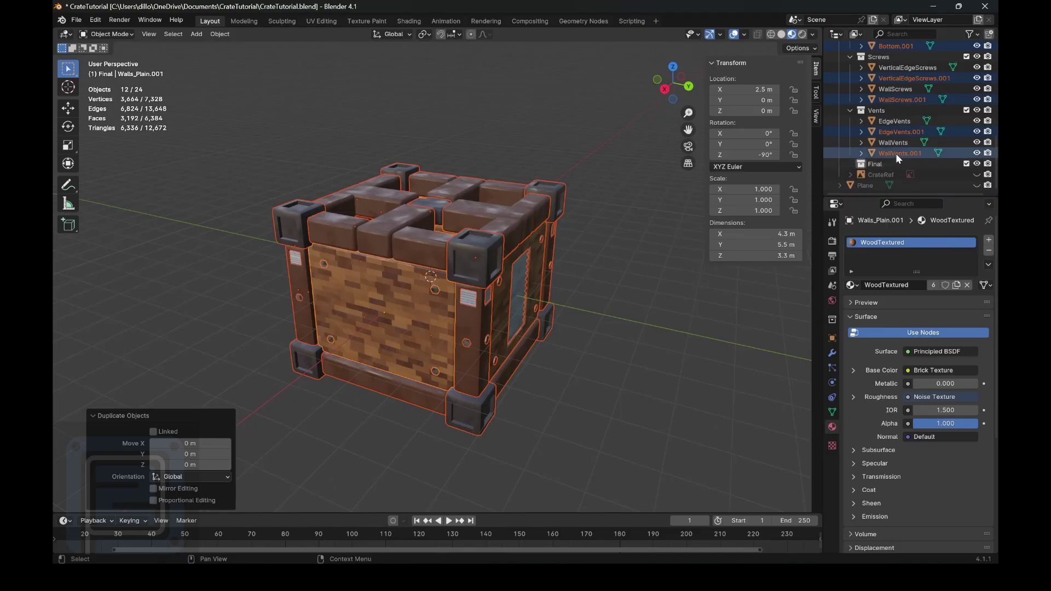
left_click_drag(895, 153, 869, 164)
Collapse the Walls, Edges, Corners, AxesRef, Bottom, Screws and Vents collections in the scene hierarchy.
scroll(899, 170, "up", 2)
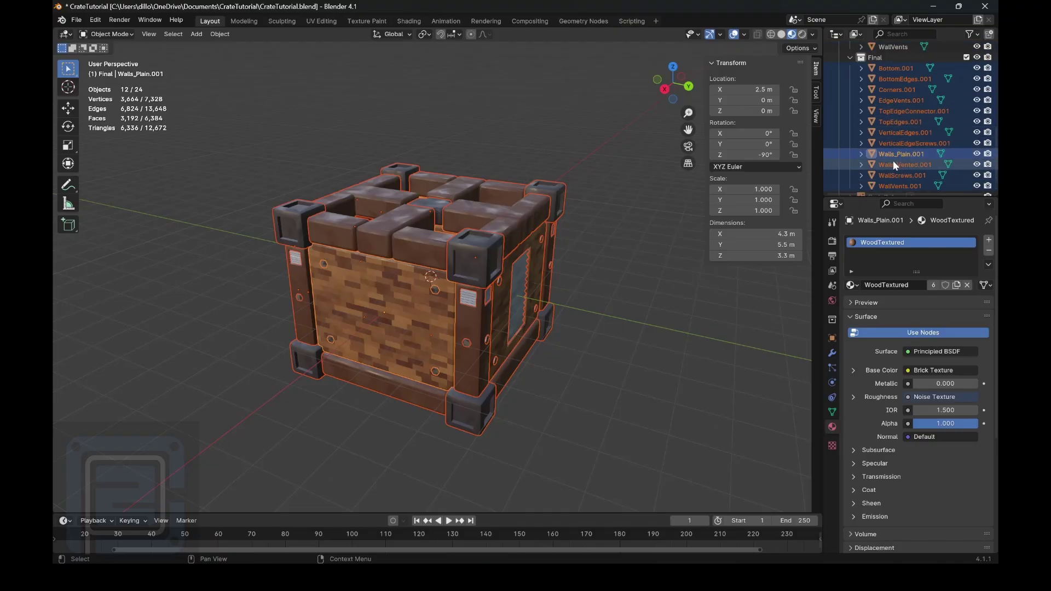
scroll(898, 139, "up", 5)
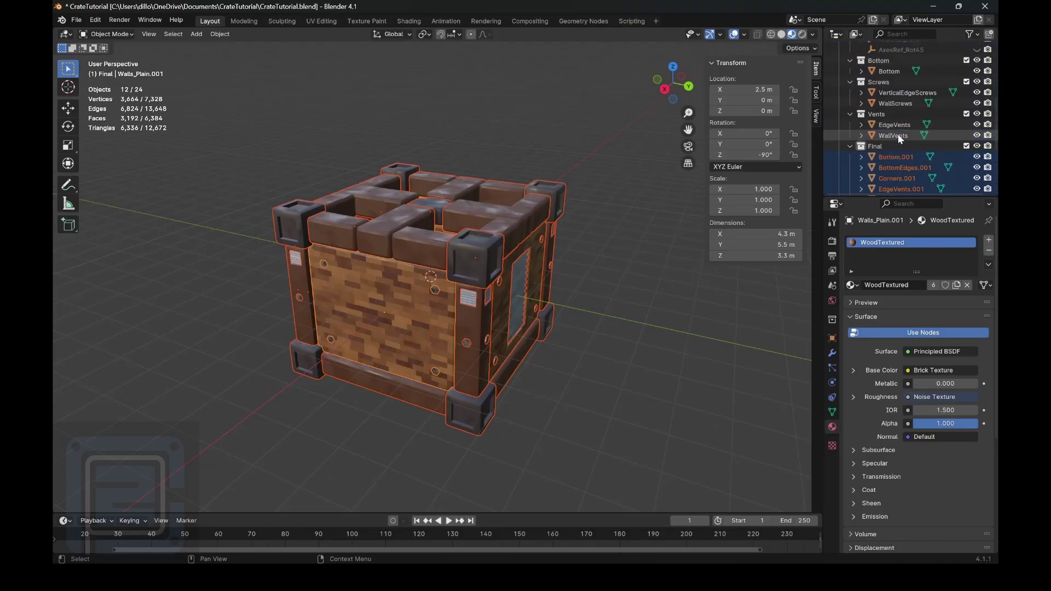
scroll(896, 135, "up", 7)
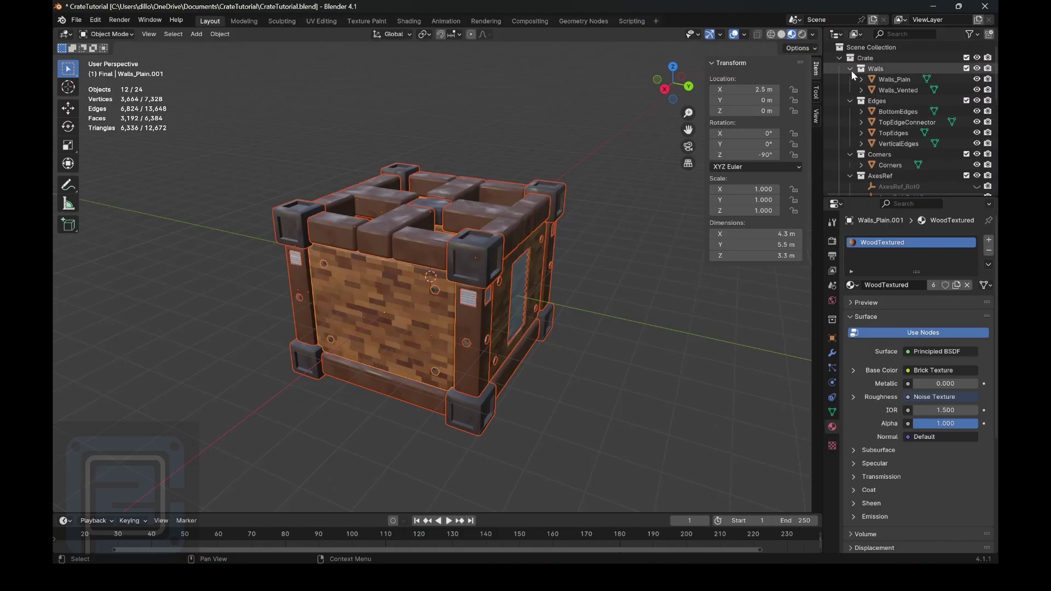
left_click(850, 69)
left_click(848, 79)
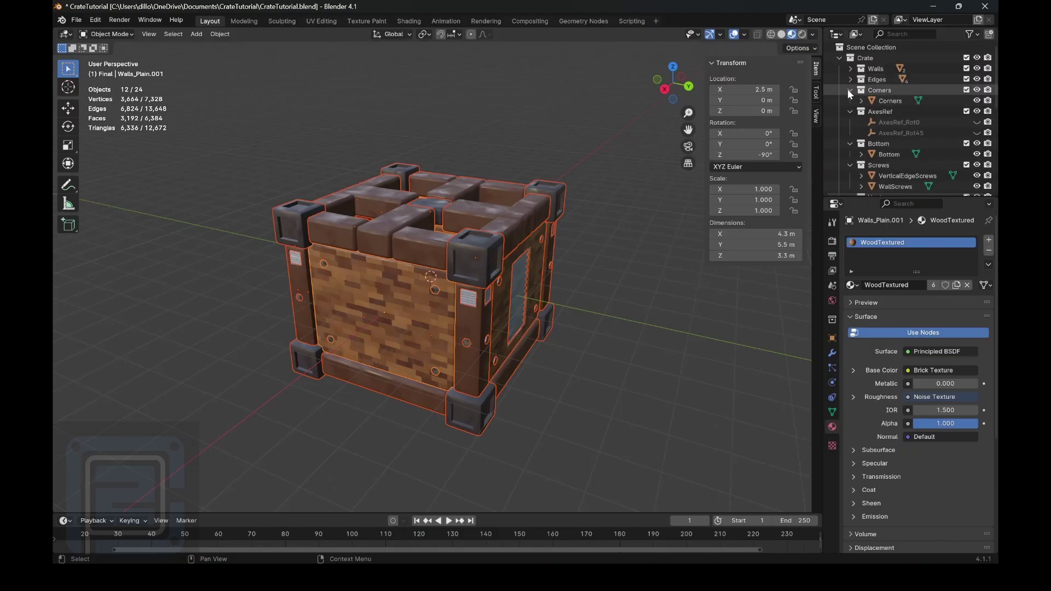
left_click(850, 90)
left_click(850, 100)
left_click(850, 111)
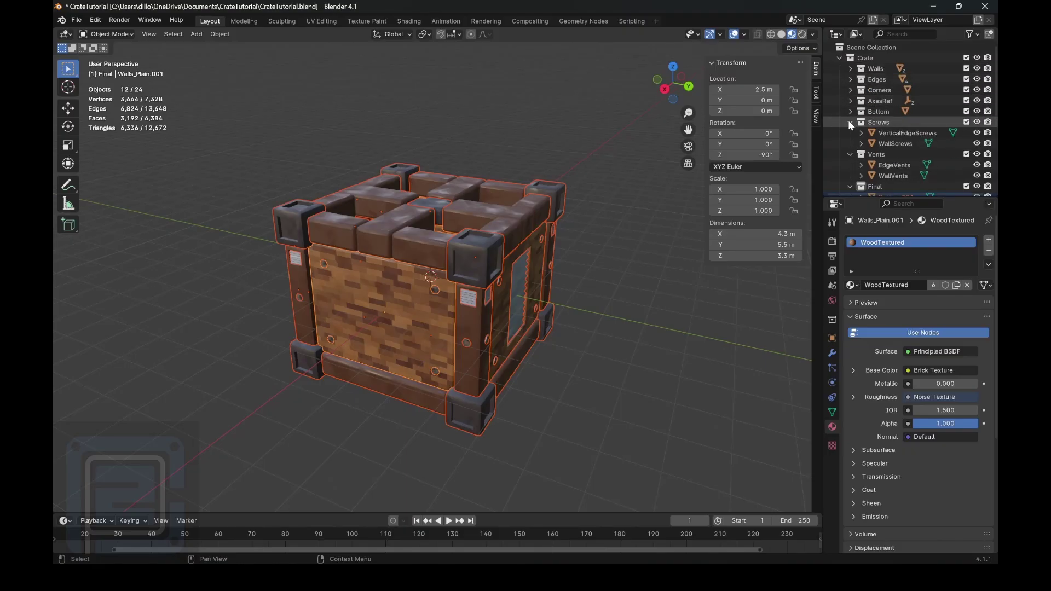
left_click(850, 122)
left_click(849, 133)
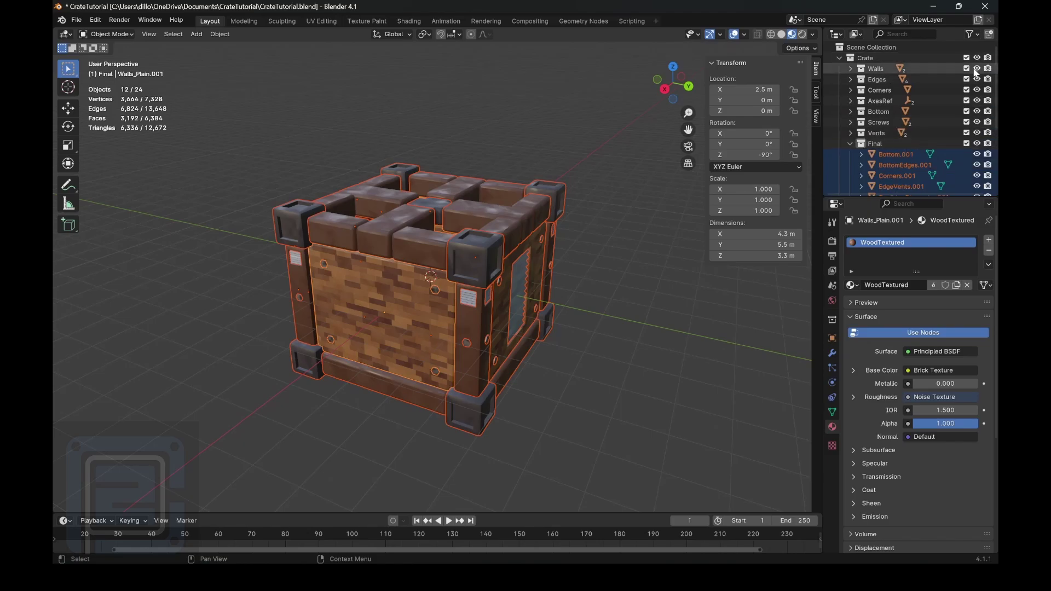
Hide the original collections from Walls through Vents in the viewport, leaving only Final shown.
left_click_drag(976, 72, 978, 134)
scroll(915, 169, "down", 2)
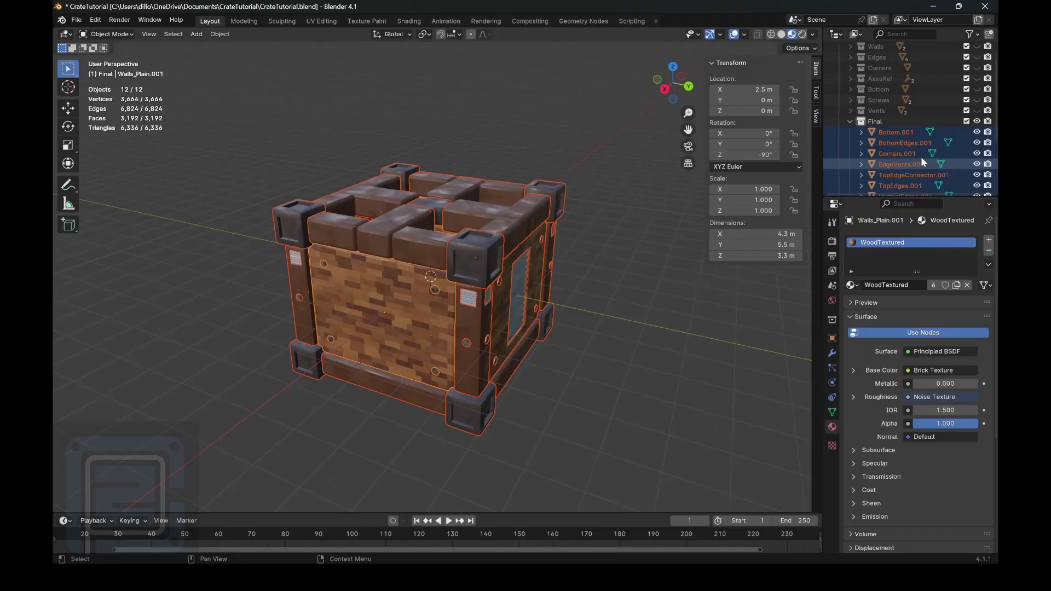
scroll(933, 132, "down", 5)
scroll(934, 137, "up", 4)
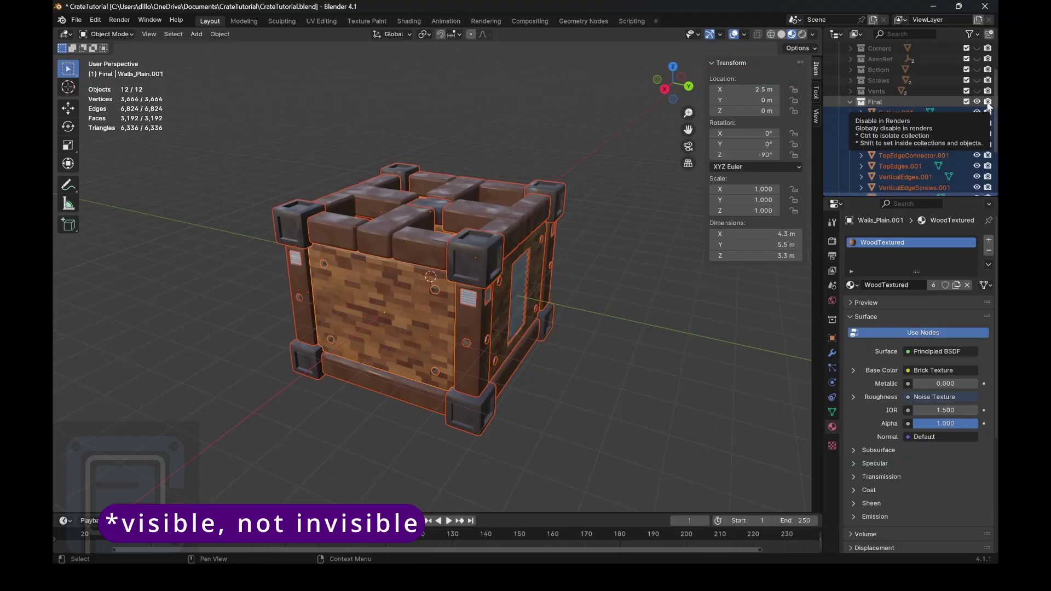
scroll(960, 131, "down", 4)
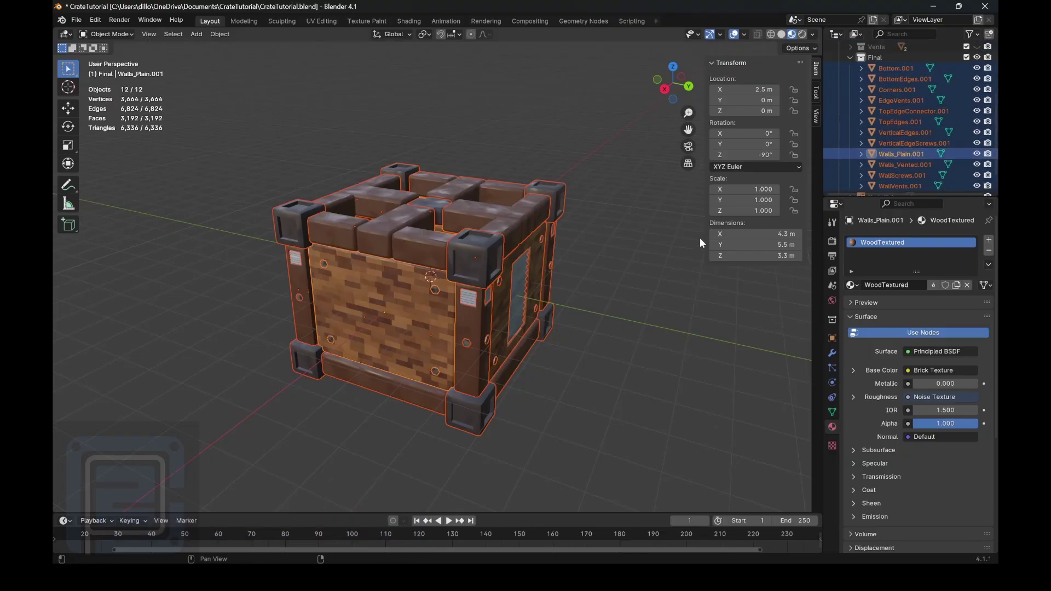
Examine the duplicated objects listed in the Final collection with all of them selected.
left_click(619, 233)
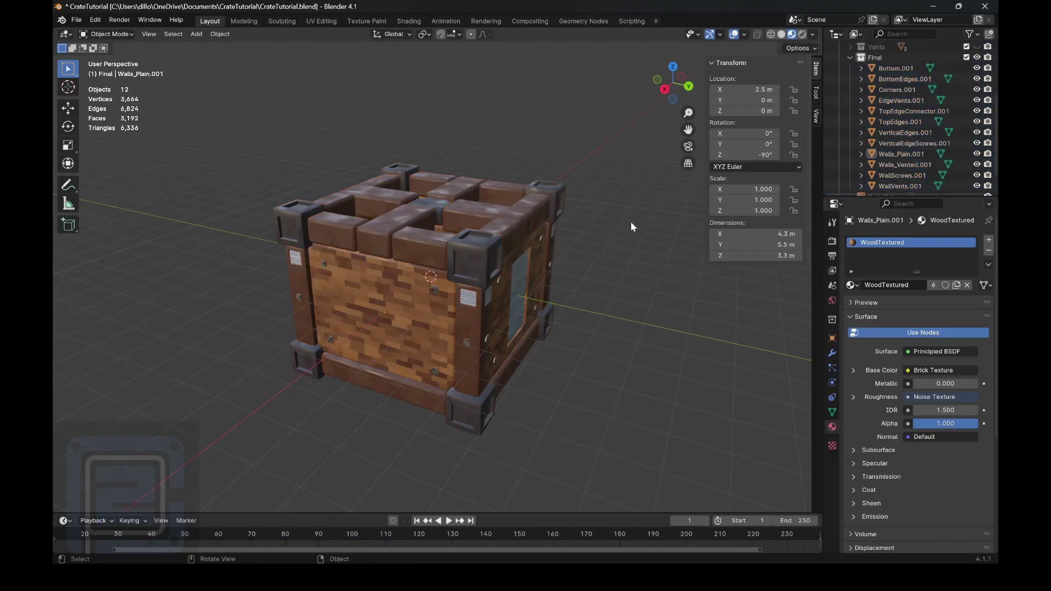
key("a")
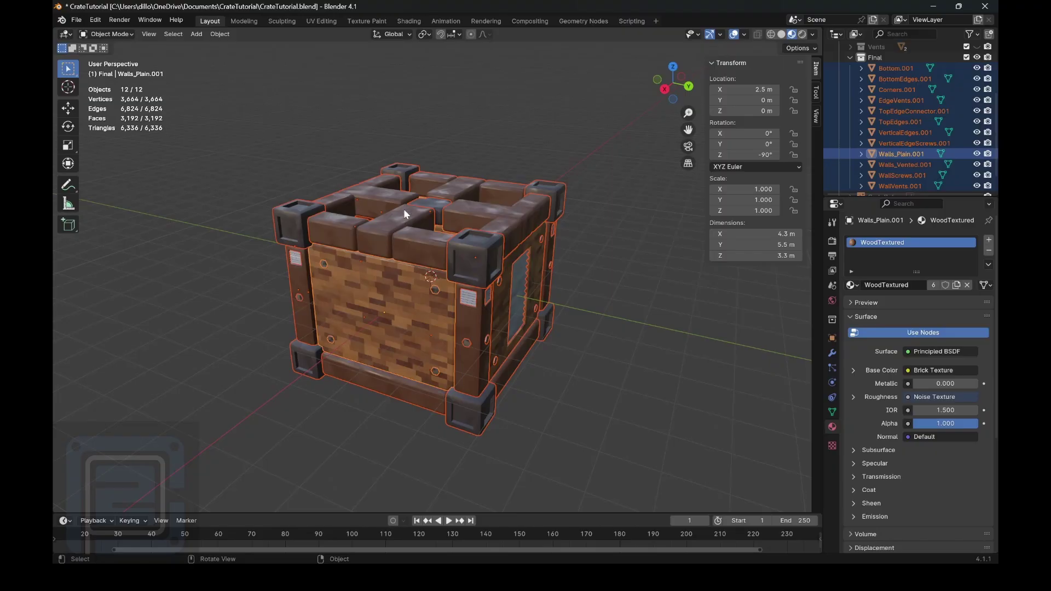
scroll(941, 96, "up", 3)
scroll(936, 92, "down", 3)
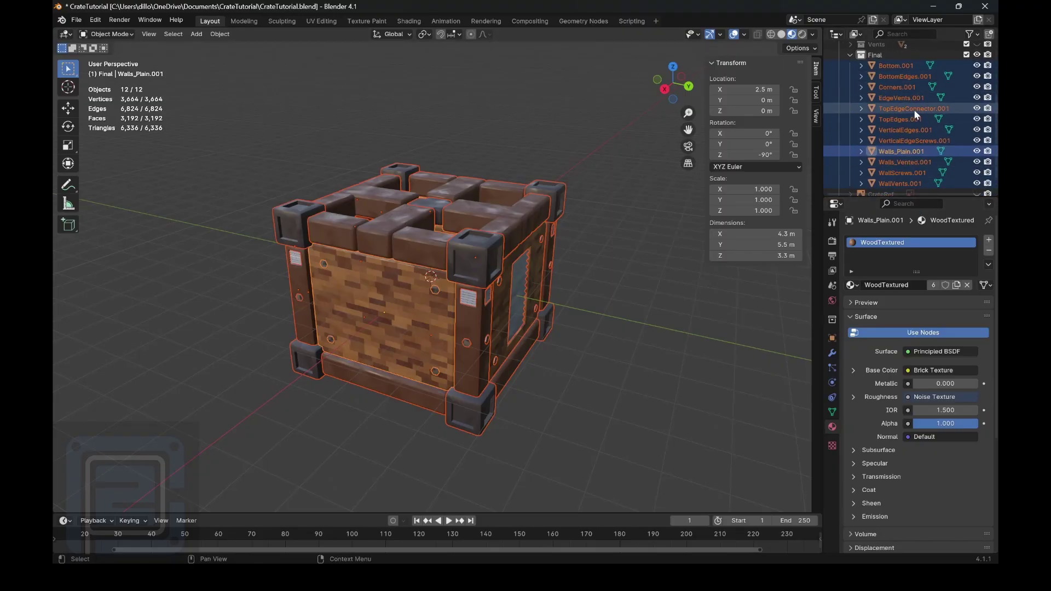
scroll(921, 136, "down", 2)
scroll(912, 106, "up", 4)
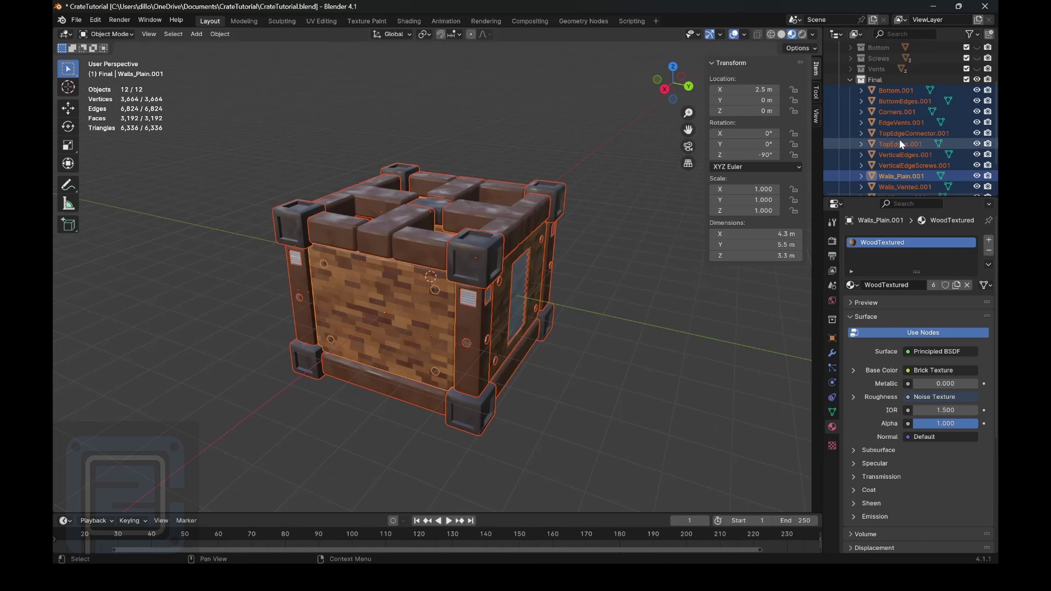
scroll(914, 157, "down", 2)
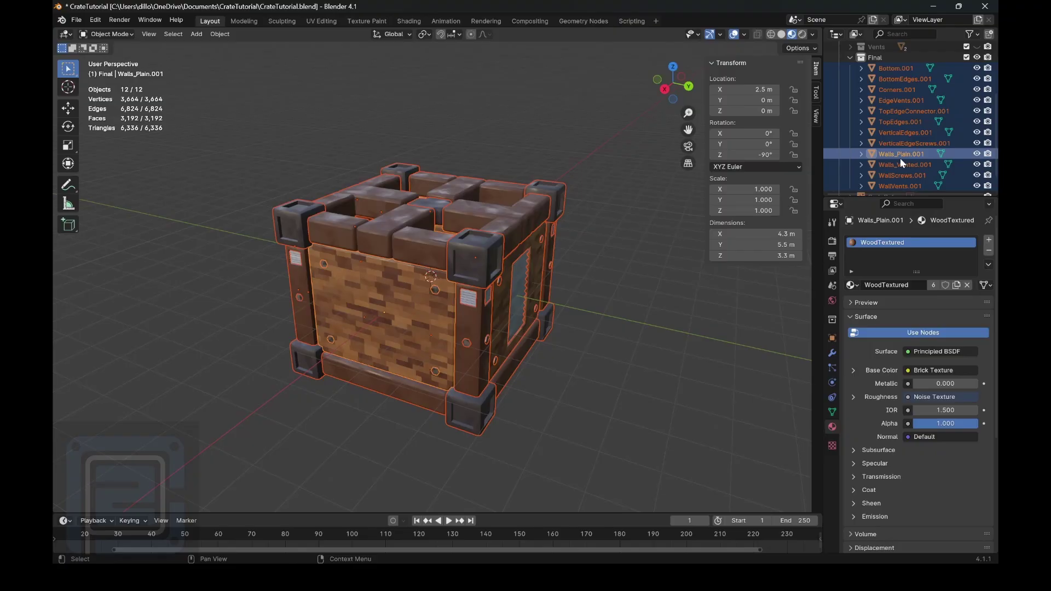
key("alt+a")
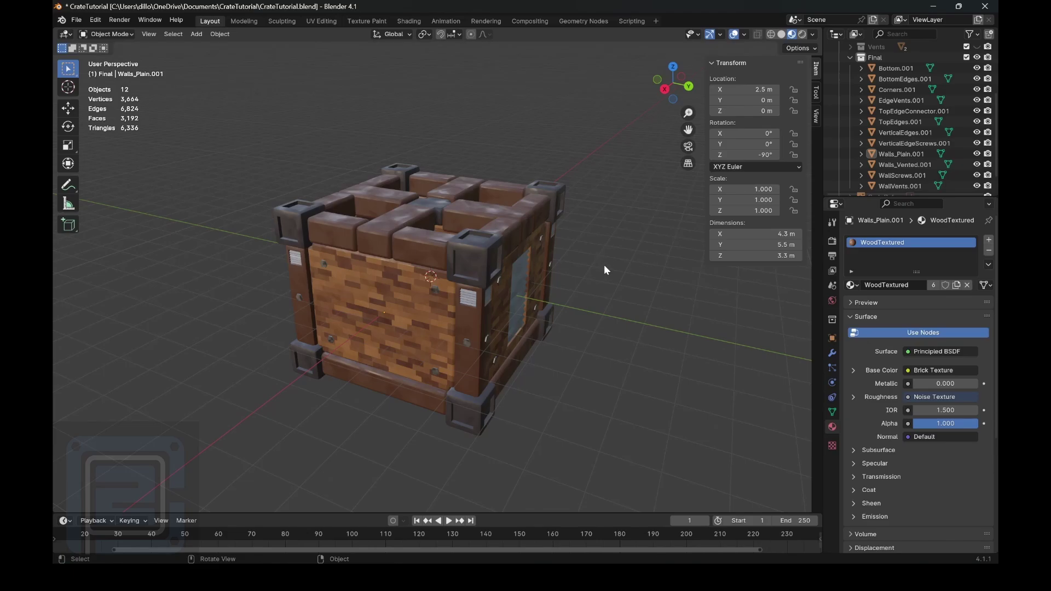
Inspect the plain walls, the corners and the whole crate in turn as separate objects of the Final collection.
scroll(903, 153, "down", 2)
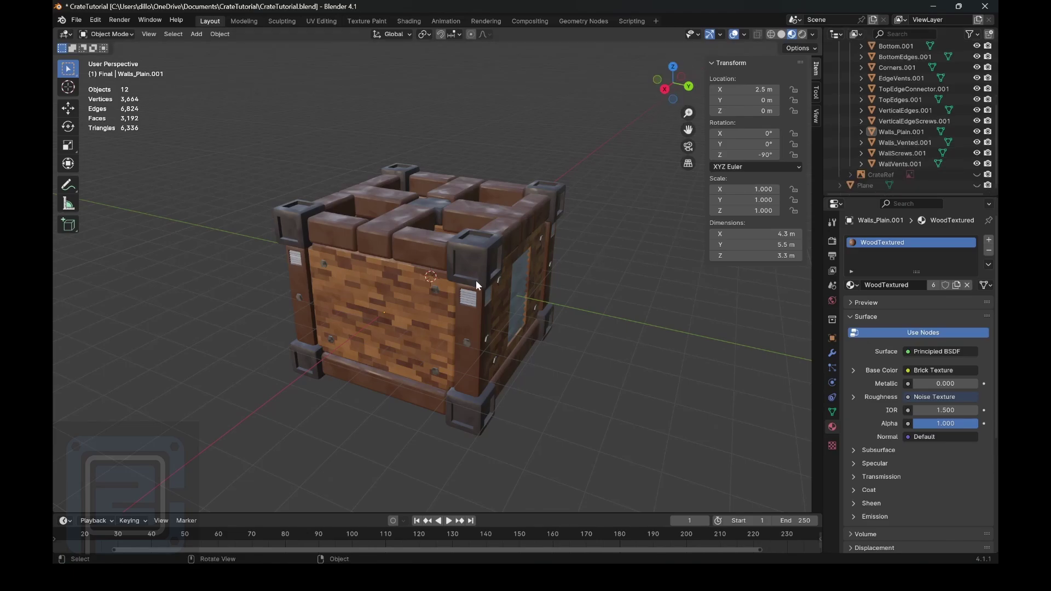
left_click(407, 306)
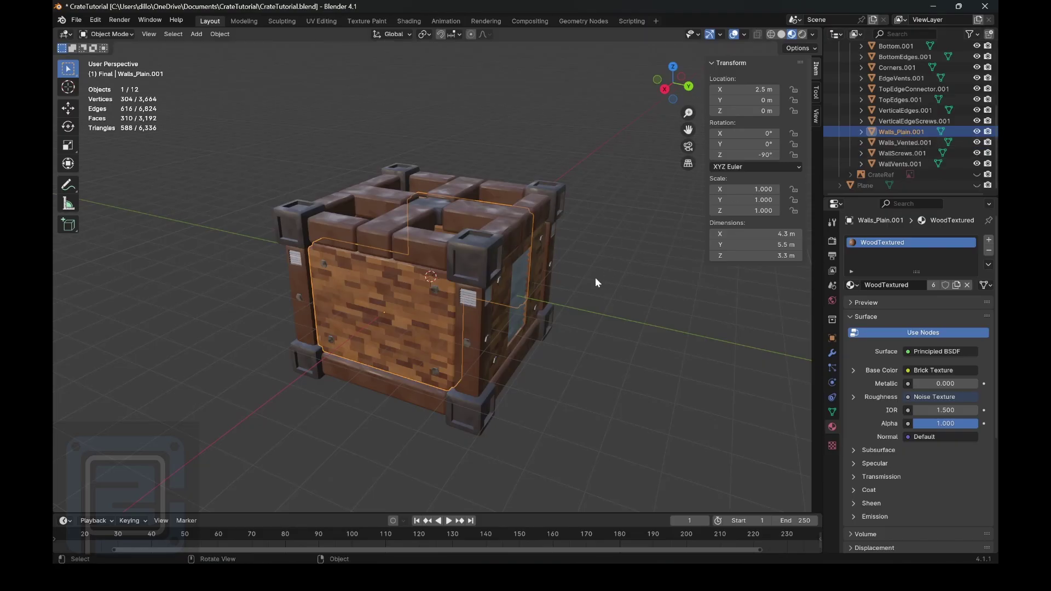
left_click(597, 231)
left_click(474, 254)
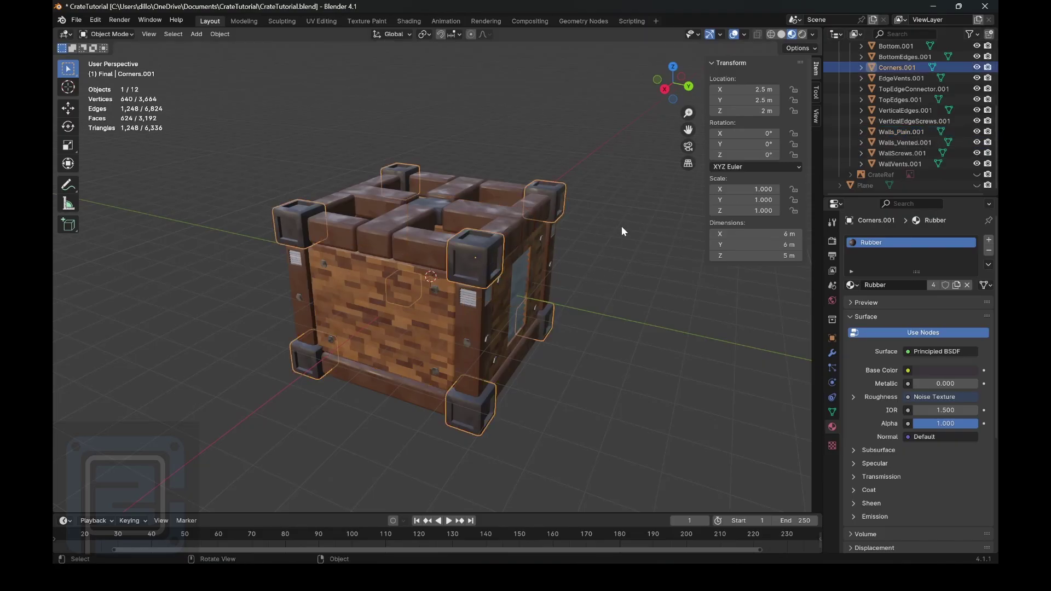
scroll(893, 127, "up", 2)
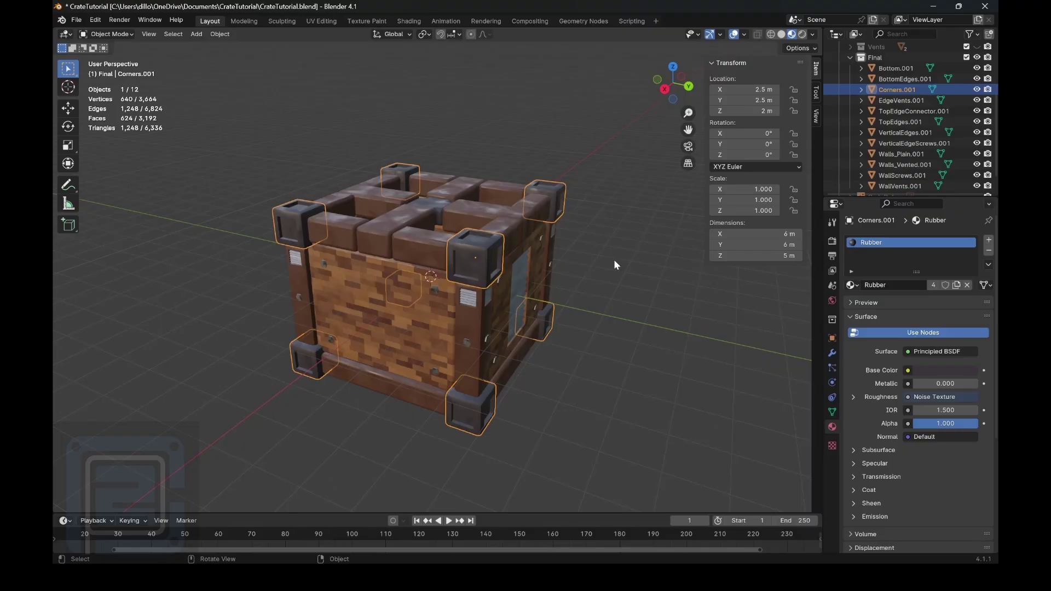
key("a")
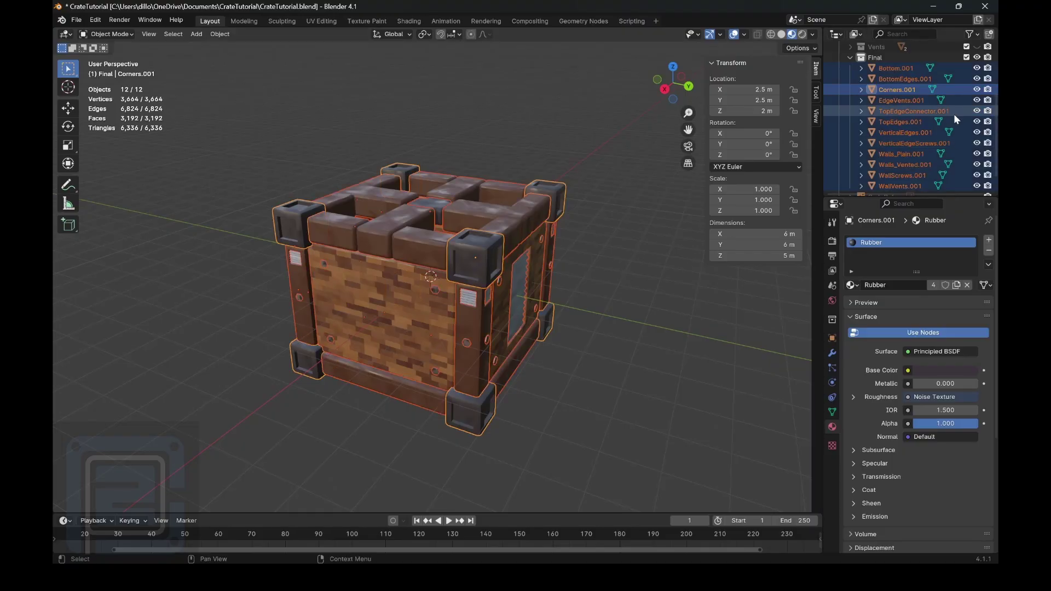
scroll(953, 118, "up", 2)
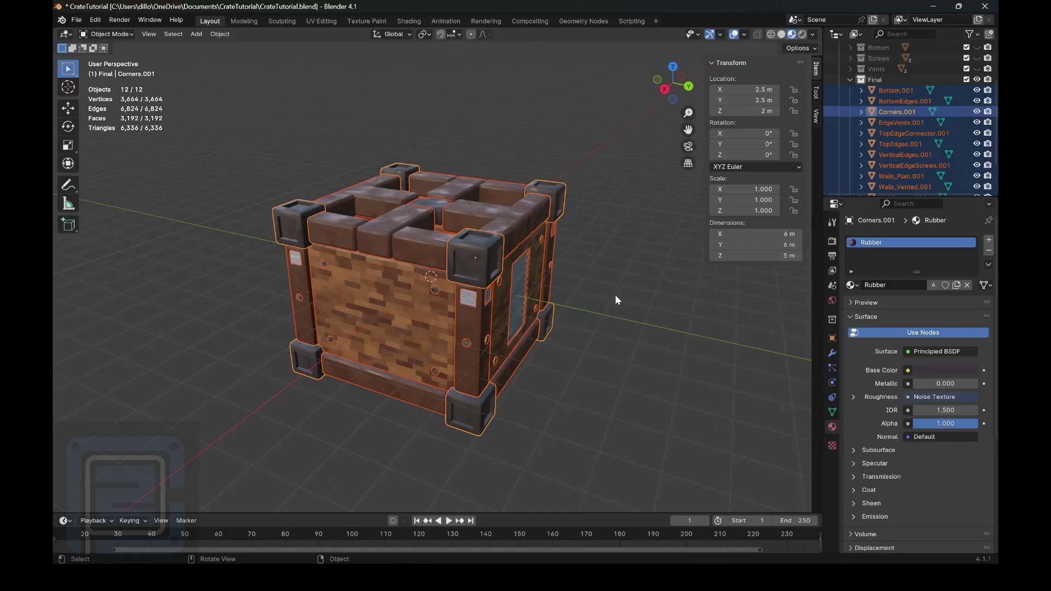
left_click(634, 261)
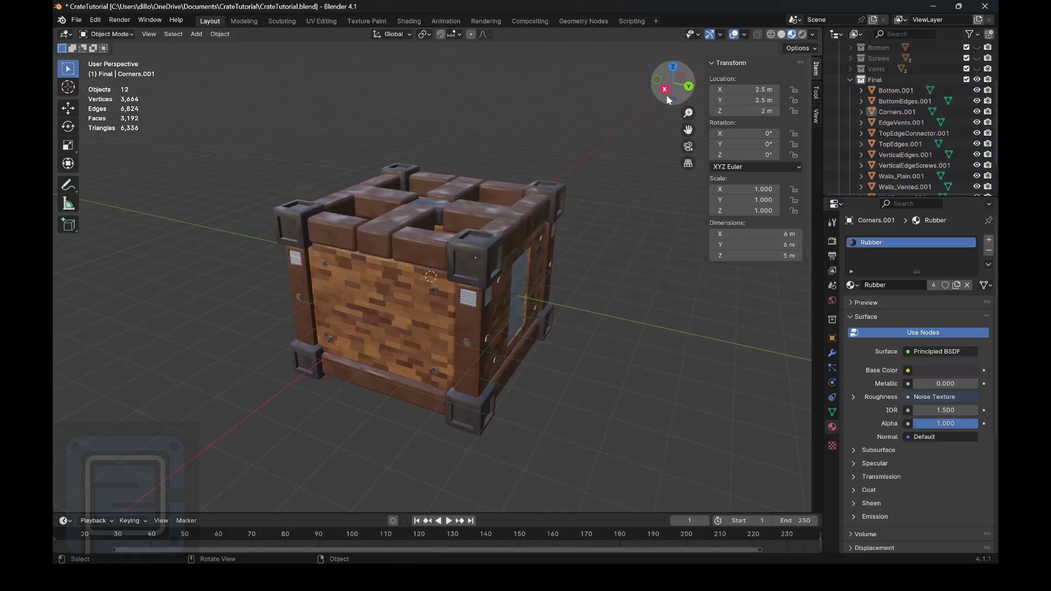
Examine the crate from below and above, and review the separate objects listed in the Final collection.
left_click_drag(668, 98, 382, 310)
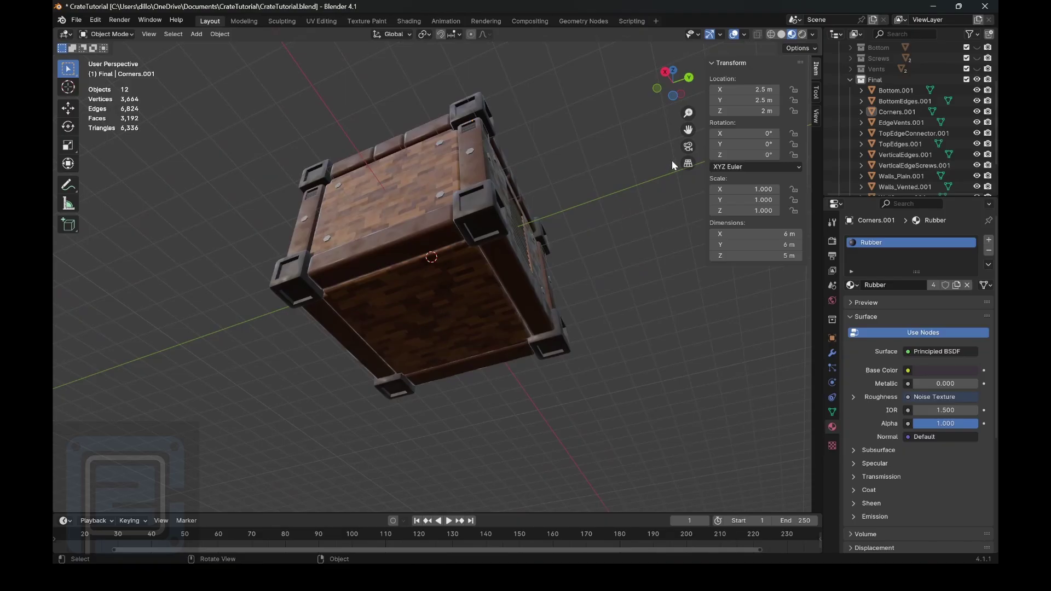
left_click_drag(668, 91, 669, 181)
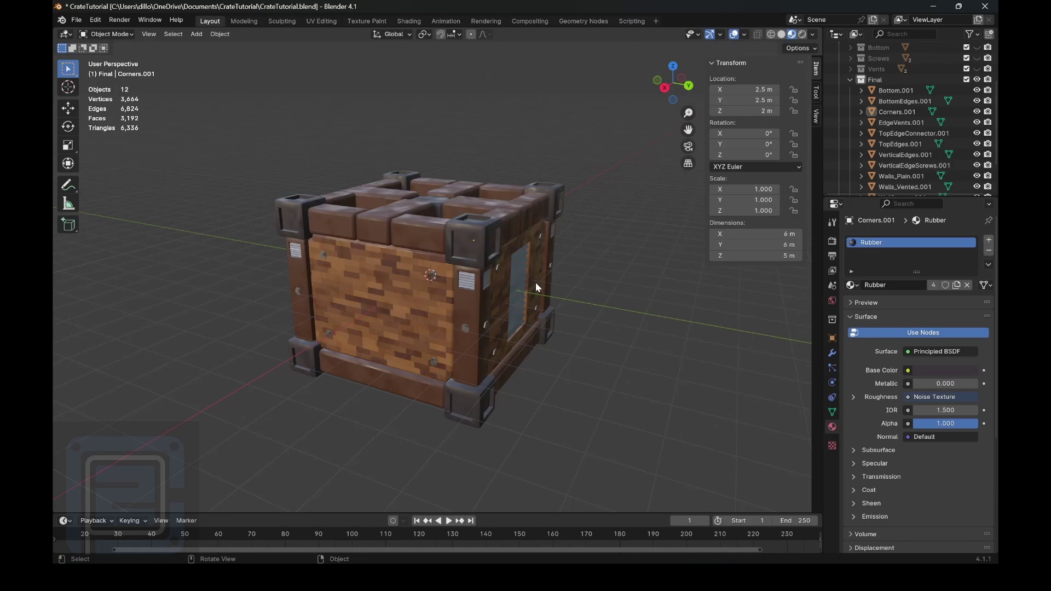
middle_click_drag(504, 216, 376, 190)
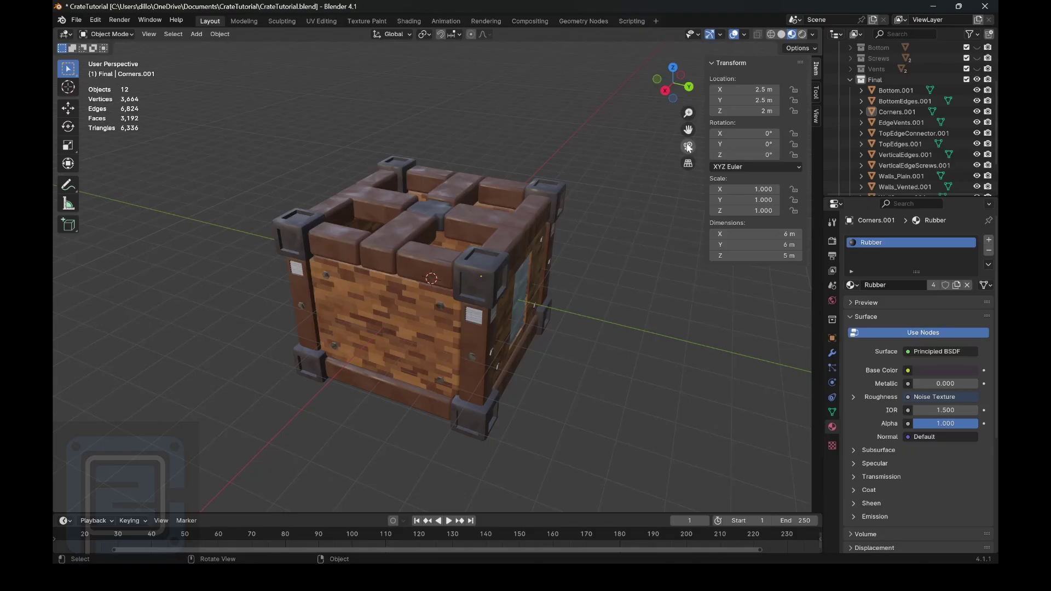
scroll(898, 143, "down", 1)
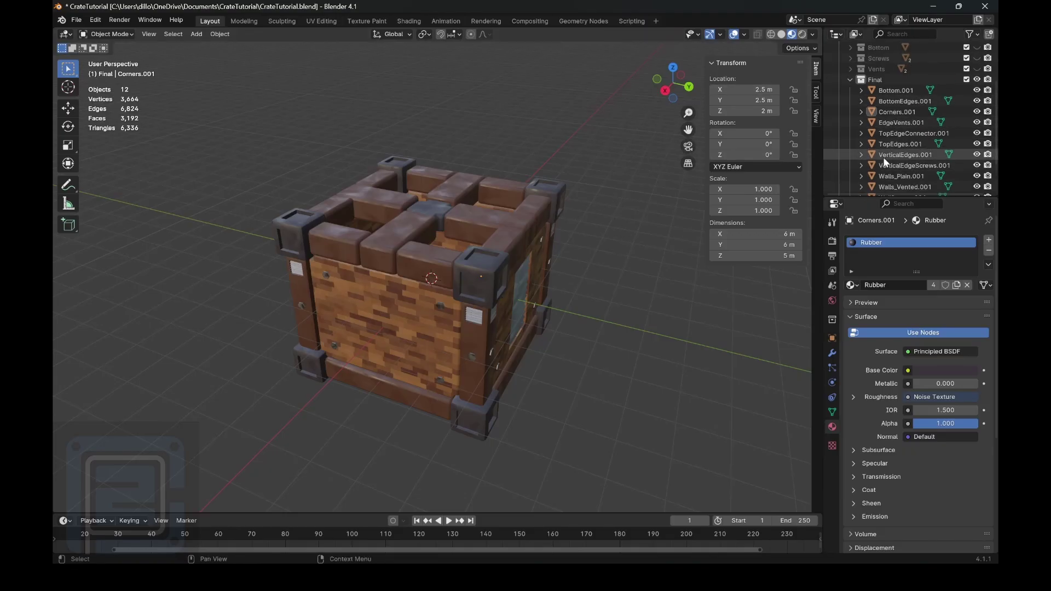
scroll(947, 147, "down", 2)
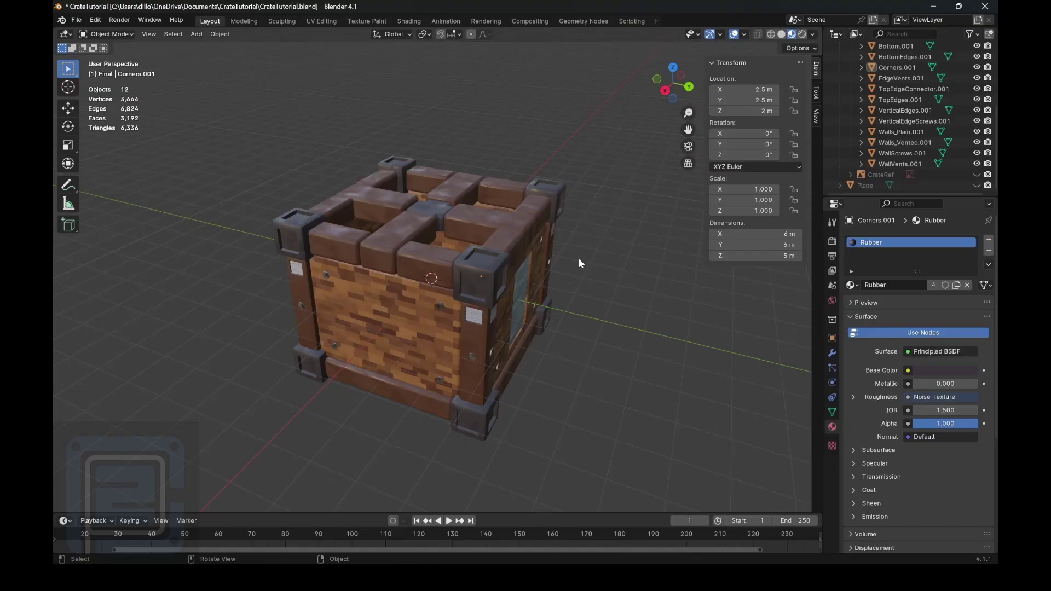
key("a")
scroll(902, 139, "up", 2)
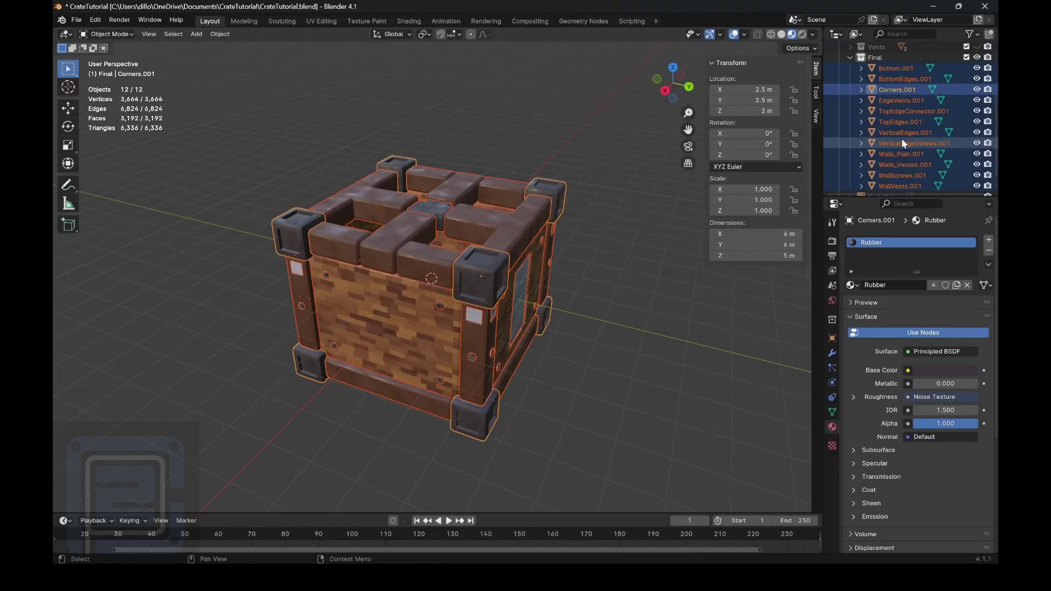
scroll(901, 139, "down", 2)
scroll(918, 104, "up", 2)
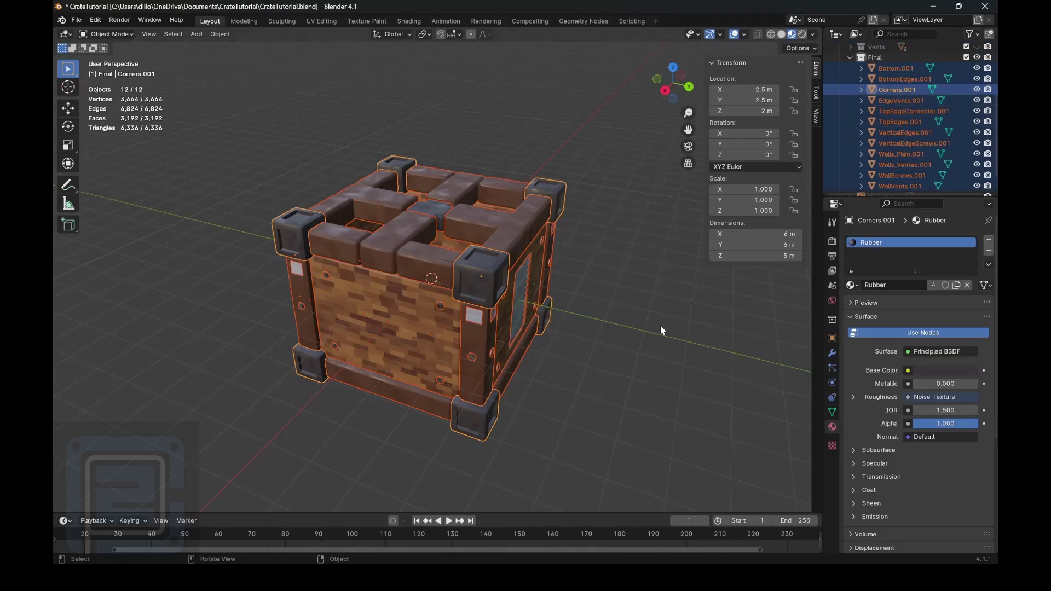
left_click(616, 311)
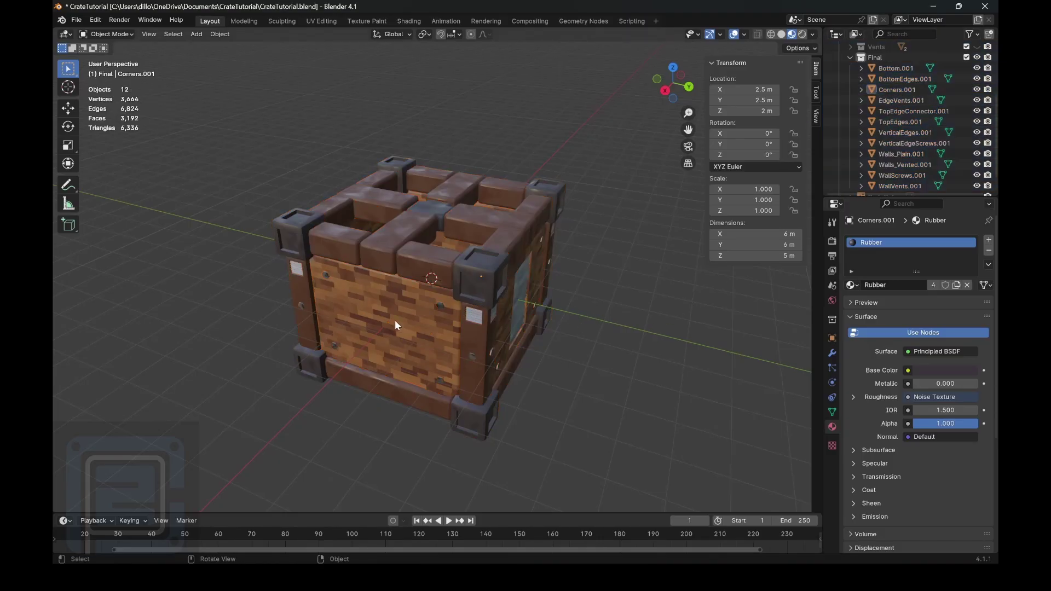
left_click_drag(395, 320, 410, 311)
Join all the objects of the Final collection into a single object.
key("a")
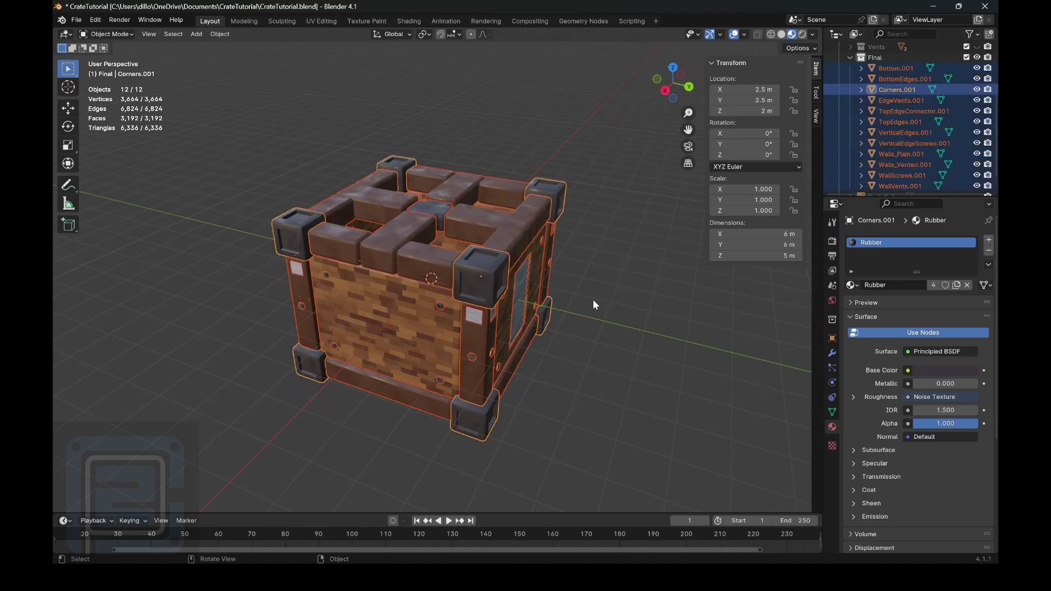
scroll(930, 136, "down", 2)
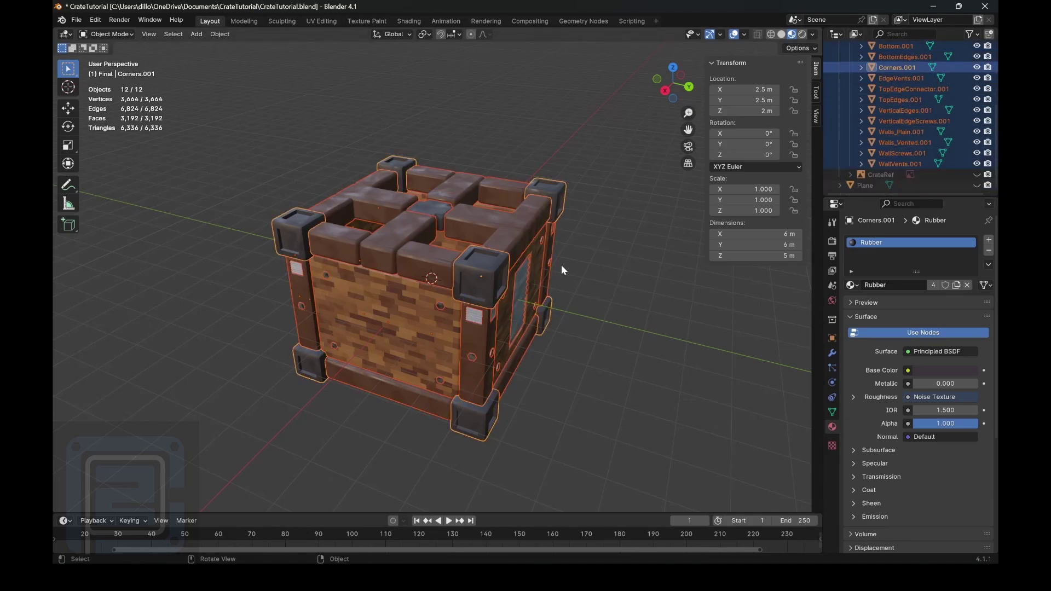
left_click(220, 34)
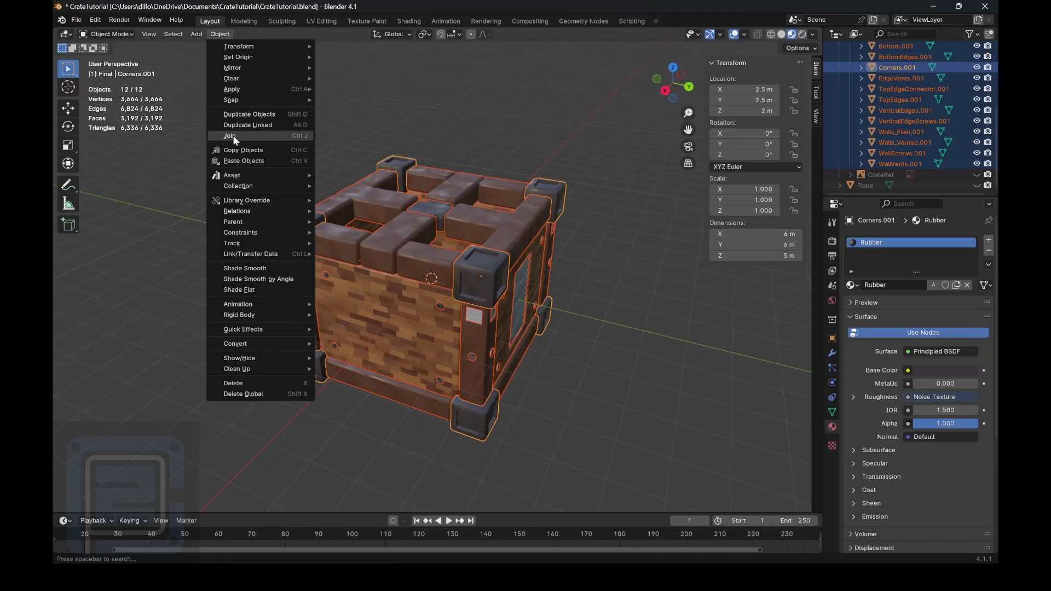
left_click(232, 137)
left_click(432, 290)
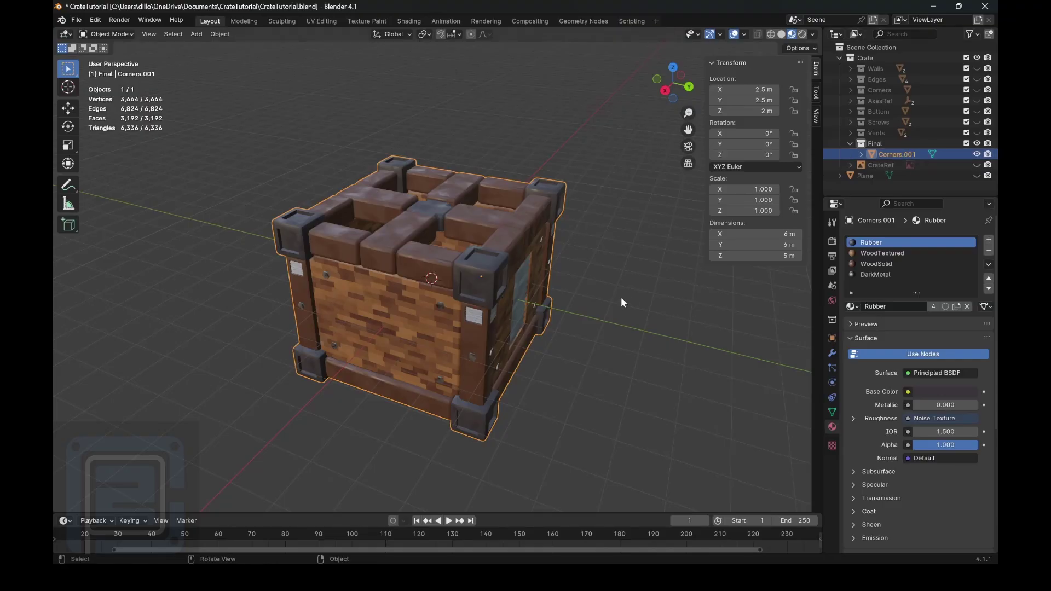
Rename the joined object in the Final collection as Crate.
key("F2")
double_click(909, 153)
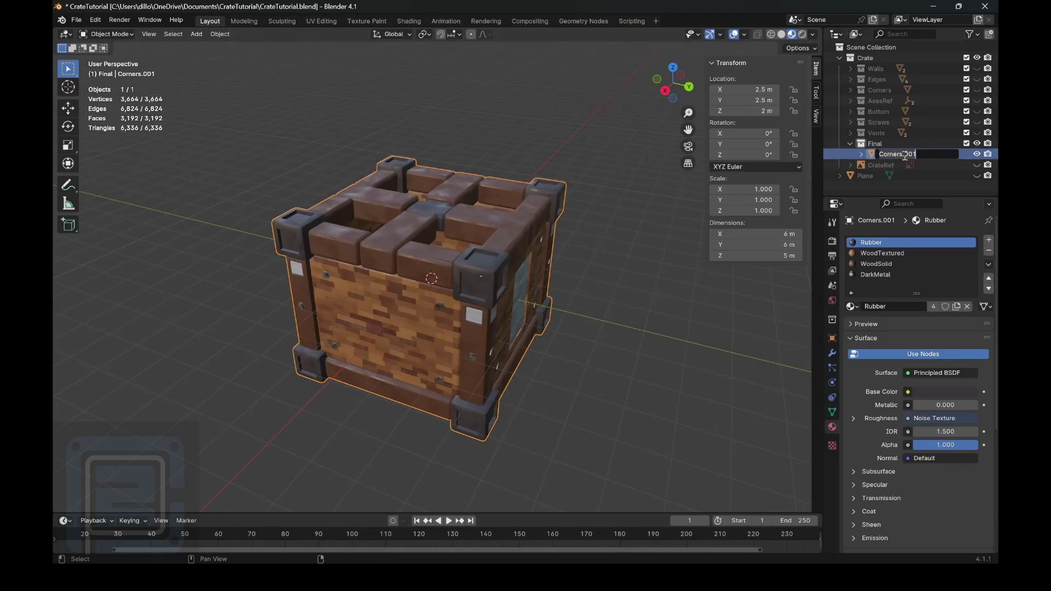
type("Crate")
key("Return")
Review the joined crate's material slots Rubber, WoodTextured, WoodSolid and DarkMetal one after another.
scroll(559, 264, "up", 5)
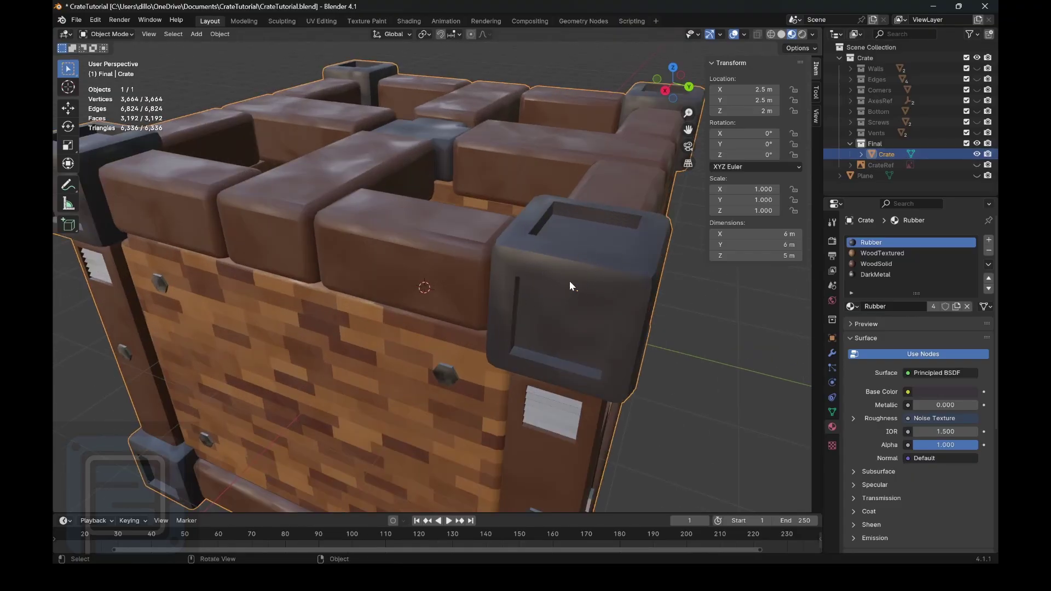
scroll(583, 306, "down", 7)
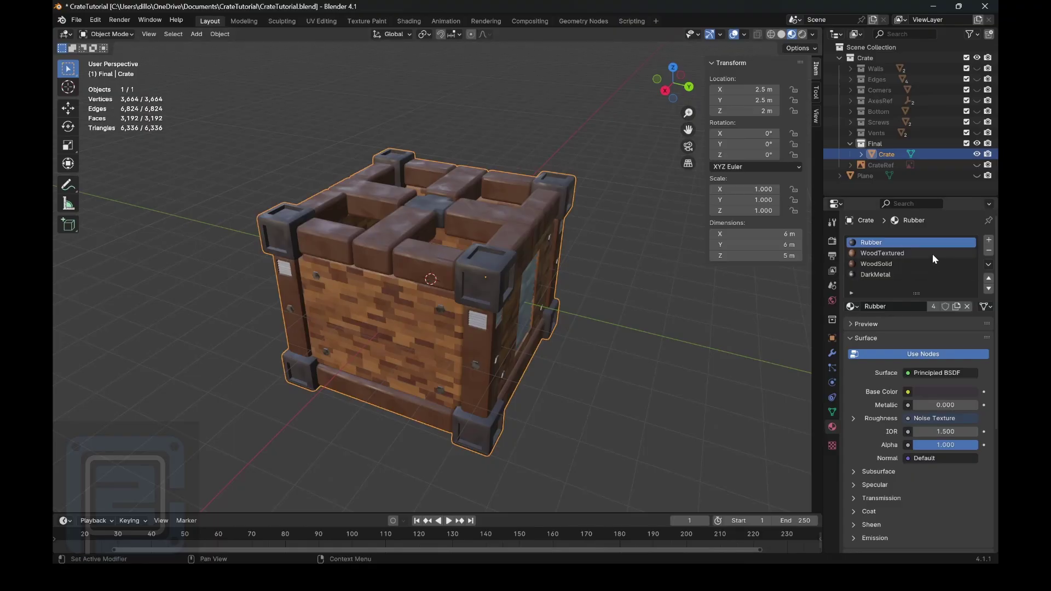
left_click(881, 253)
left_click(880, 264)
left_click(885, 275)
left_click(880, 263)
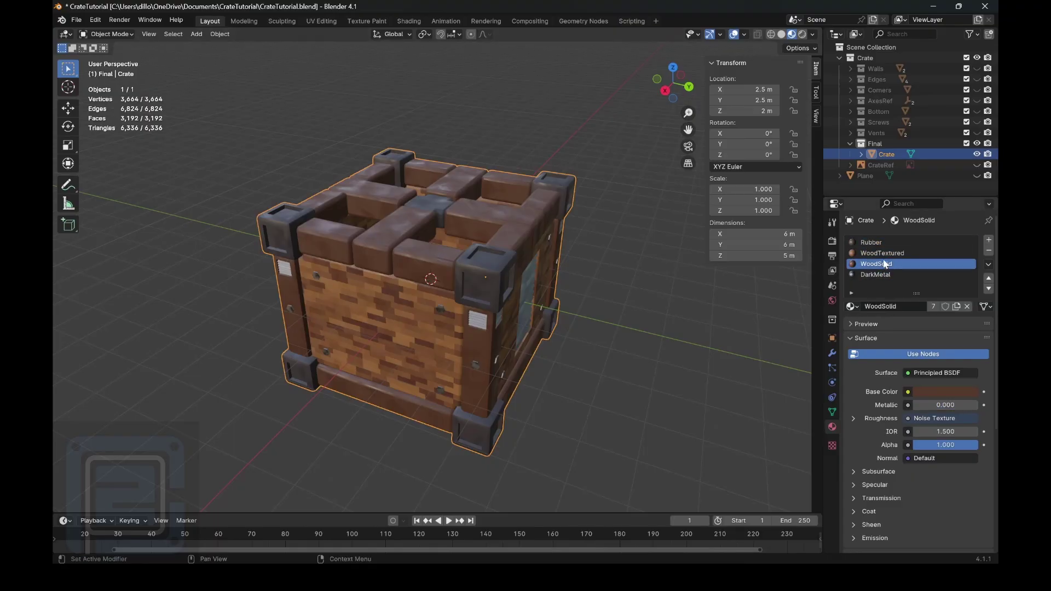
left_click(881, 252)
left_click(878, 243)
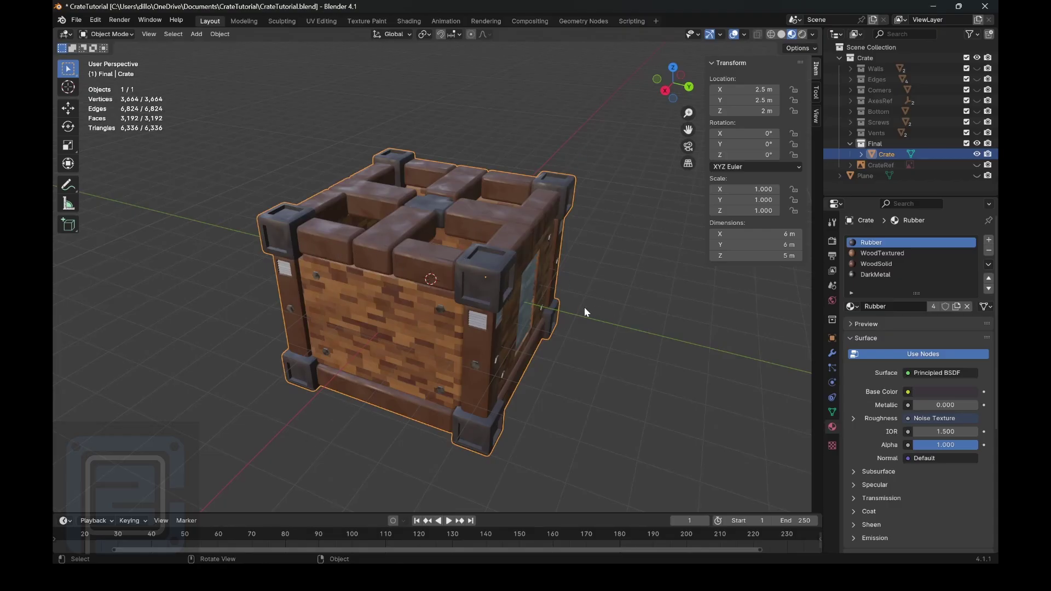
Deselect the joined crate and inspect it from above and from the side.
left_click_drag(672, 85, 673, 100)
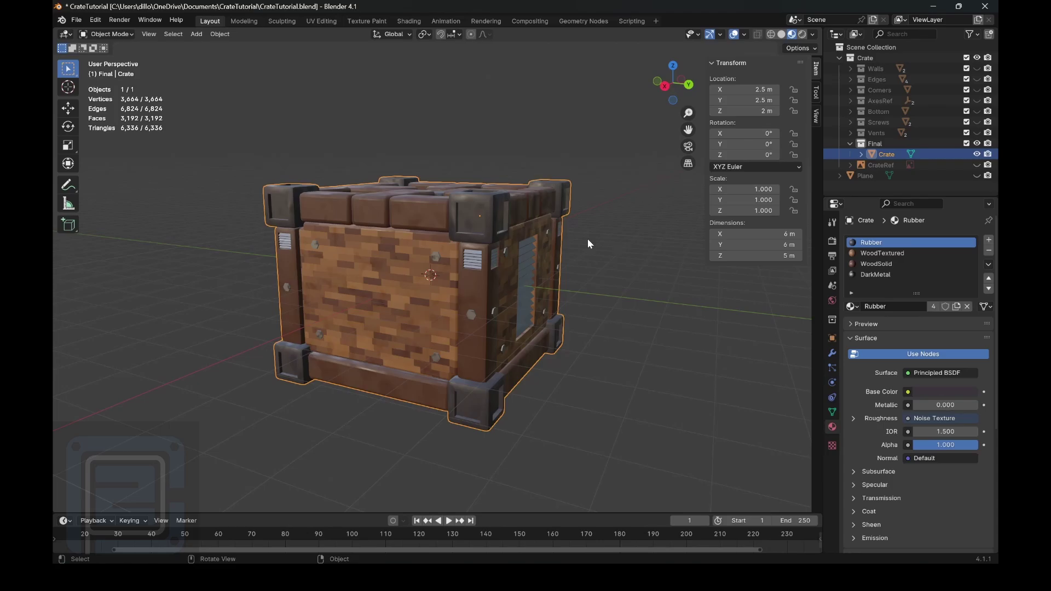
left_click(591, 265)
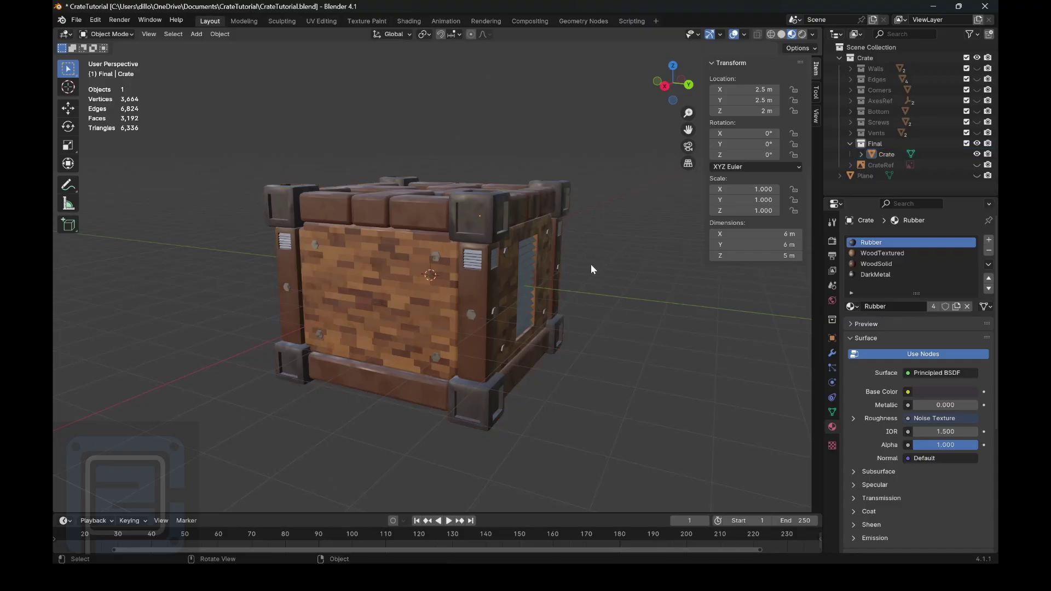
left_click_drag(652, 88, 656, 94)
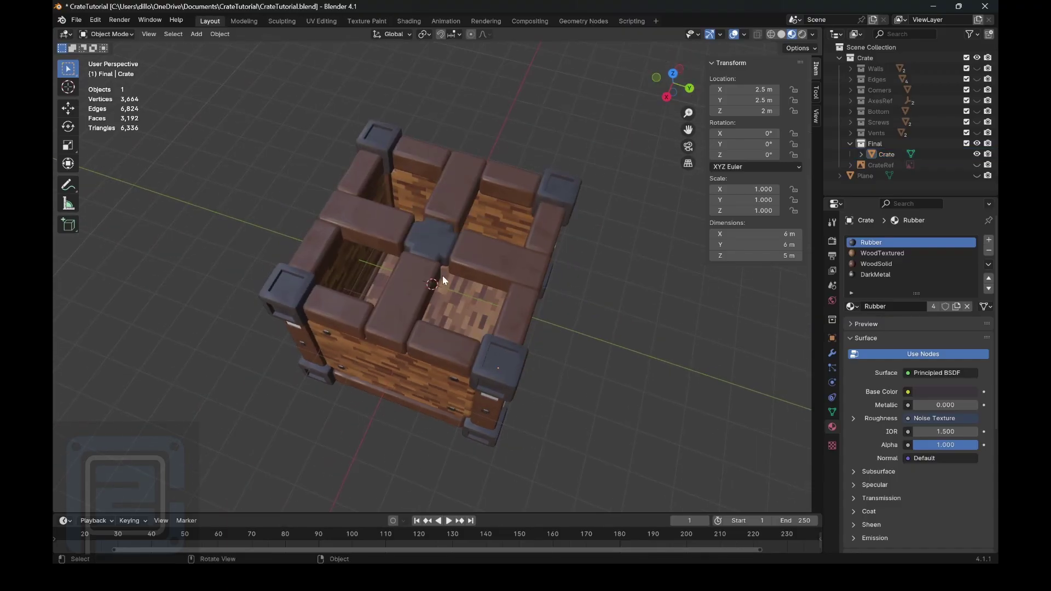
scroll(493, 252, "down", 3)
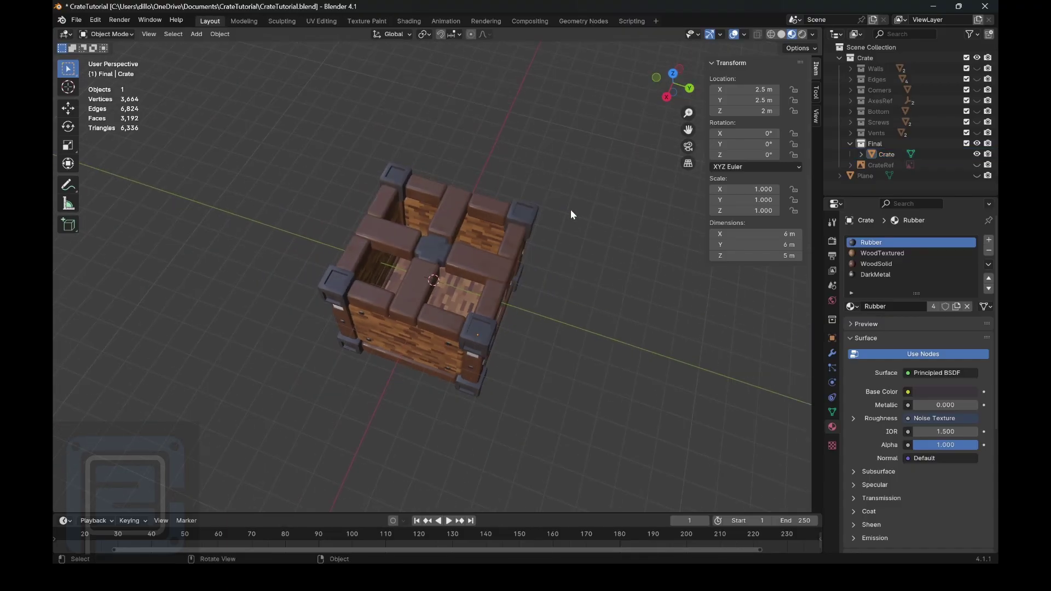
left_click_drag(671, 101, 665, 109)
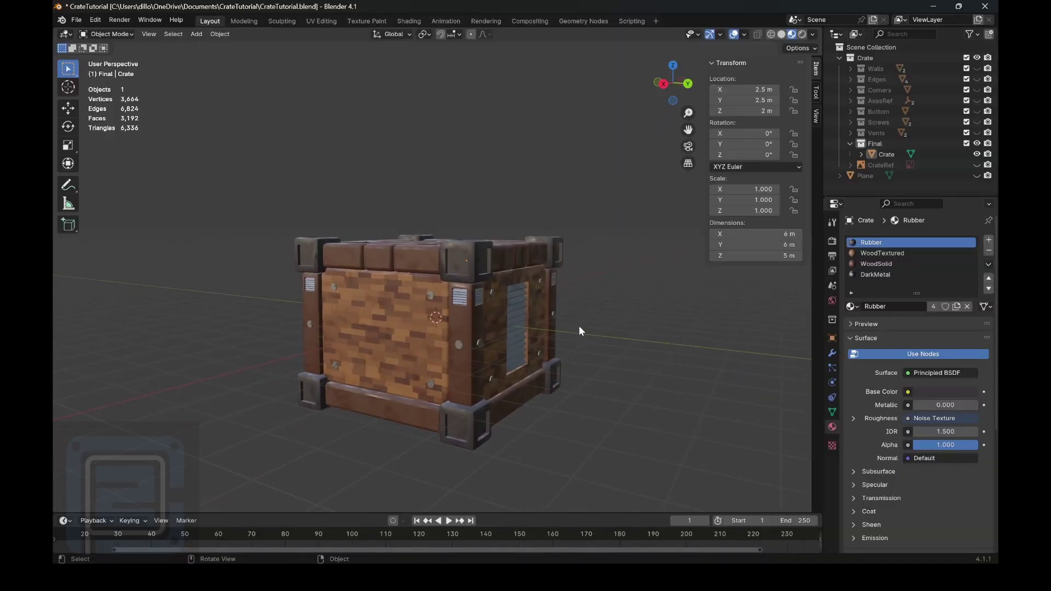
middle_click_drag(685, 168, 671, 137, "shift")
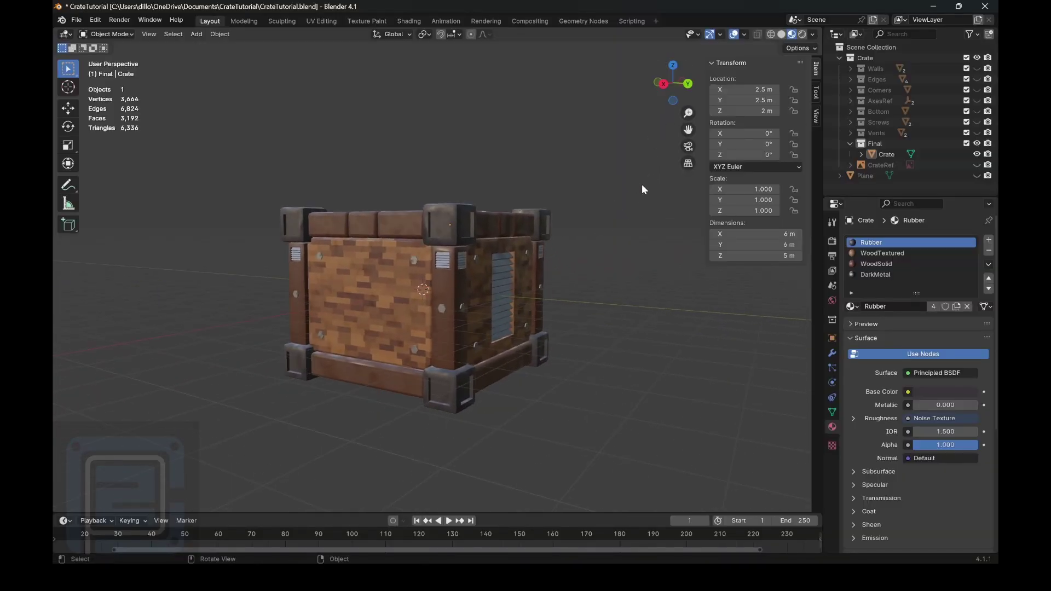
left_click_drag(670, 92, 669, 108)
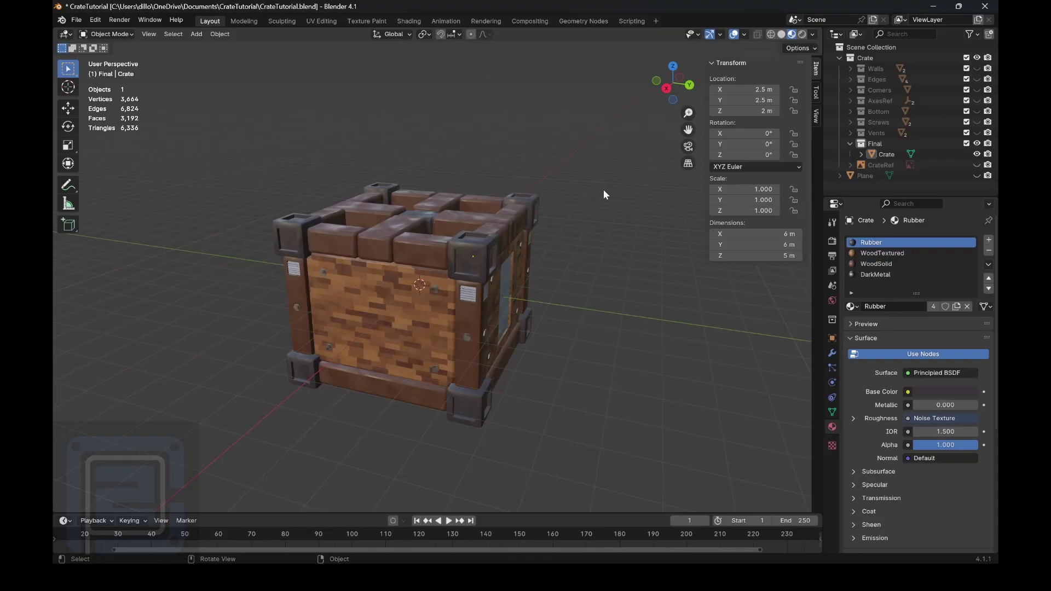
Show the hidden Plane object in the viewport.
left_click(977, 176)
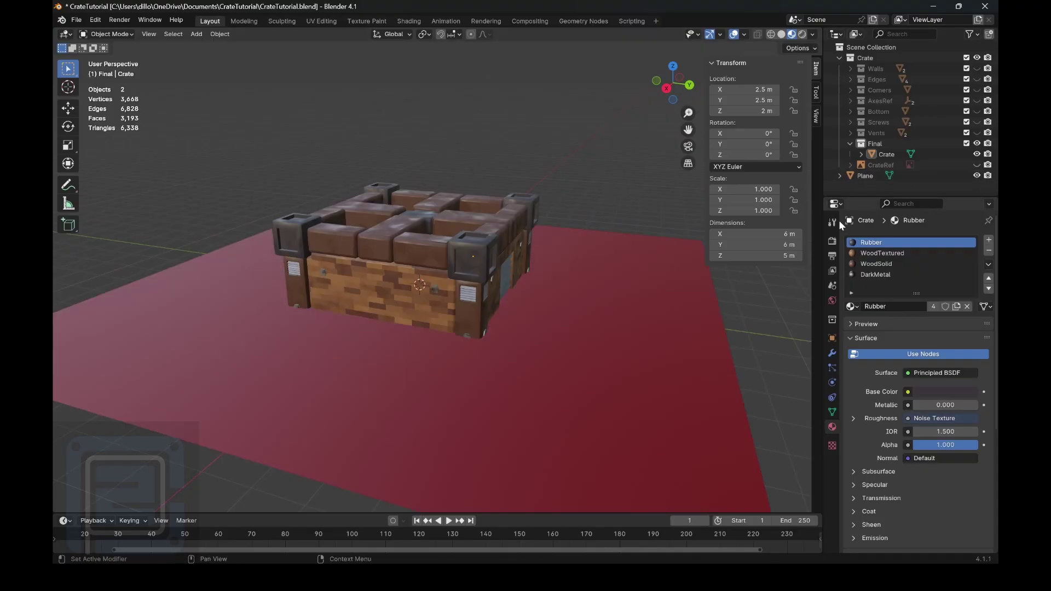
left_click(626, 290)
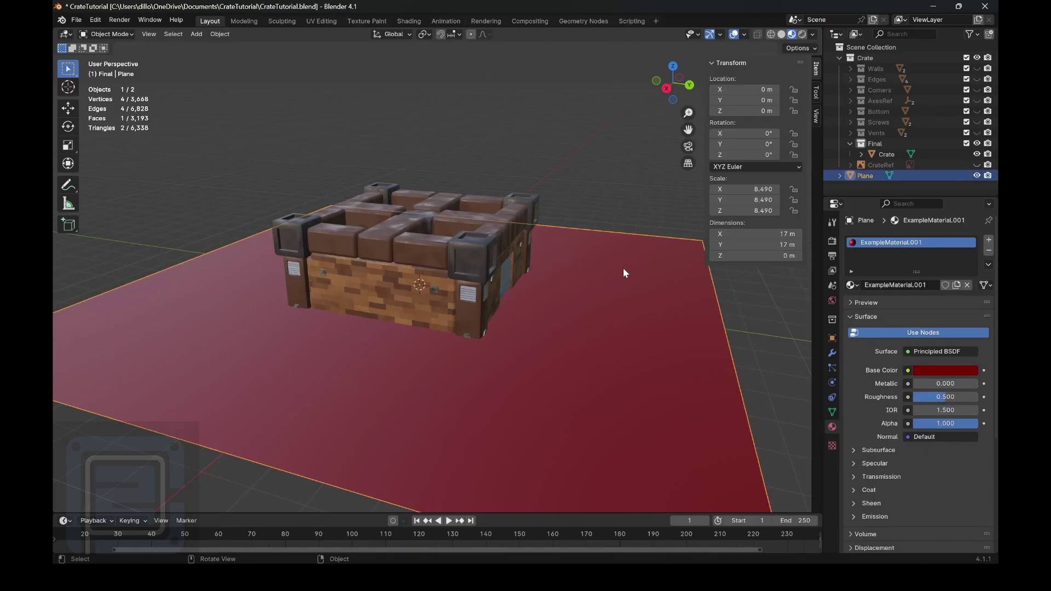
left_click(513, 241)
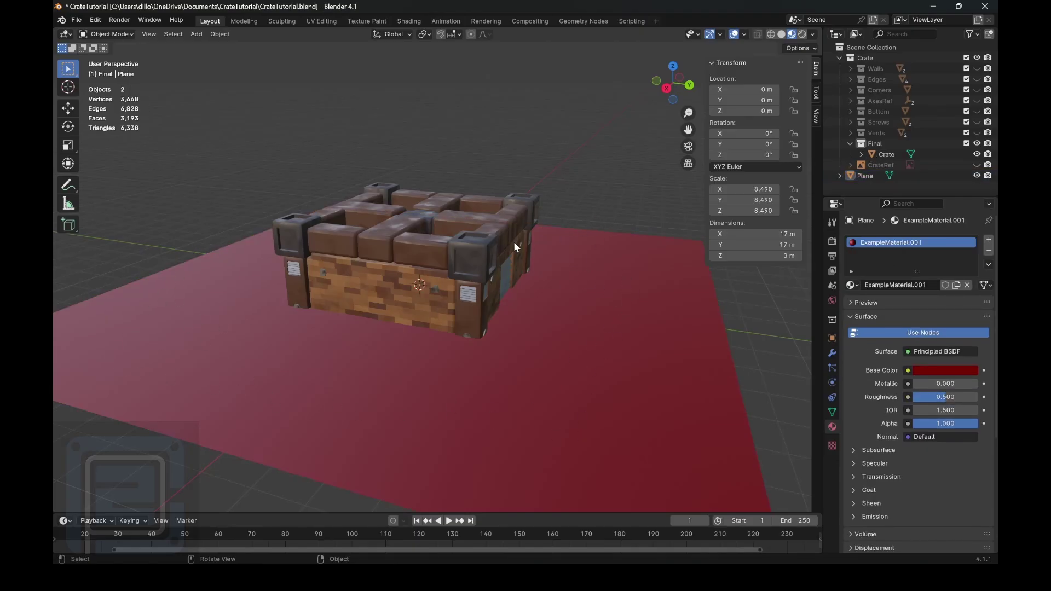
Examine the crate's height relative to the red plane from below, above and the side.
middle_click_drag(513, 241, 642, 208)
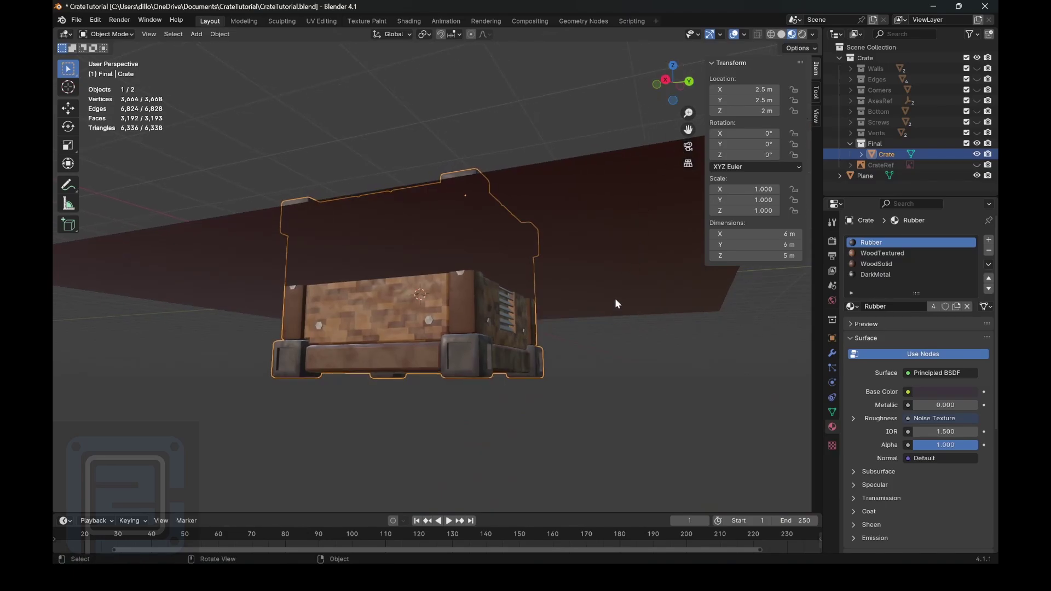
left_click_drag(665, 104, 634, 131)
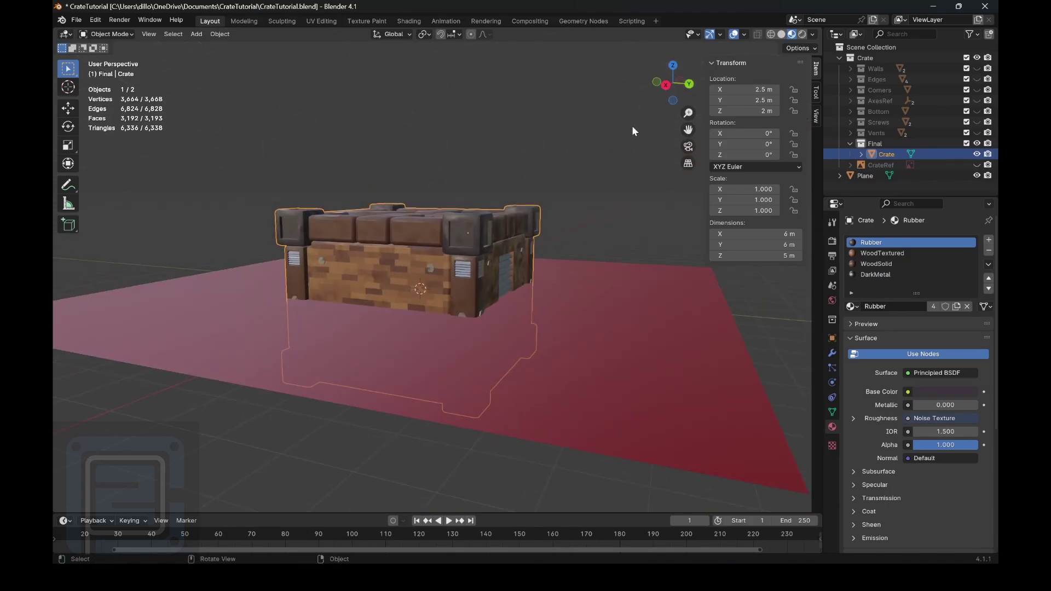
left_click(585, 160)
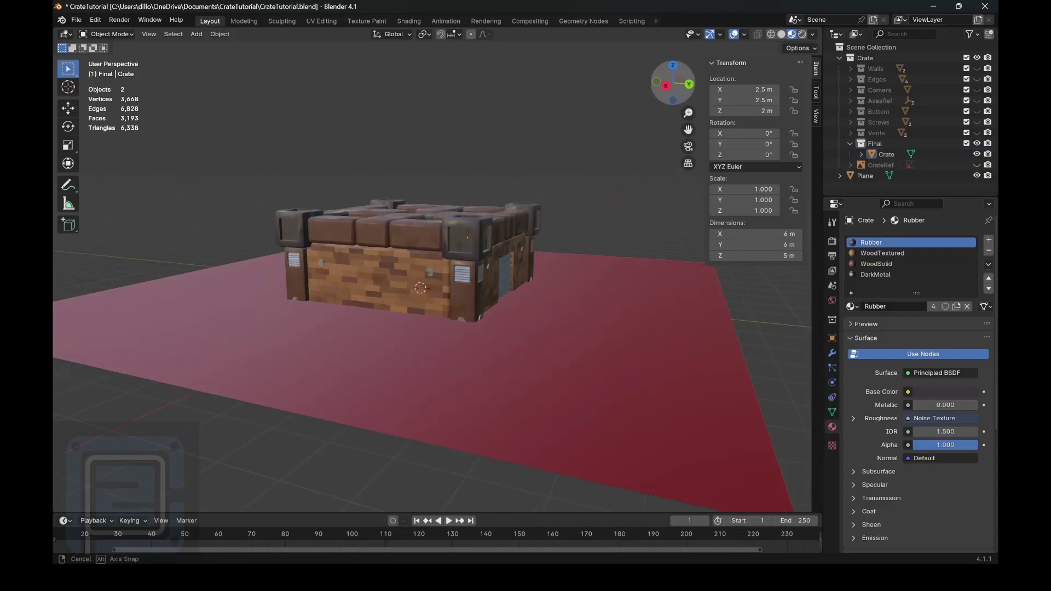
middle_click_drag(585, 160, 407, 251)
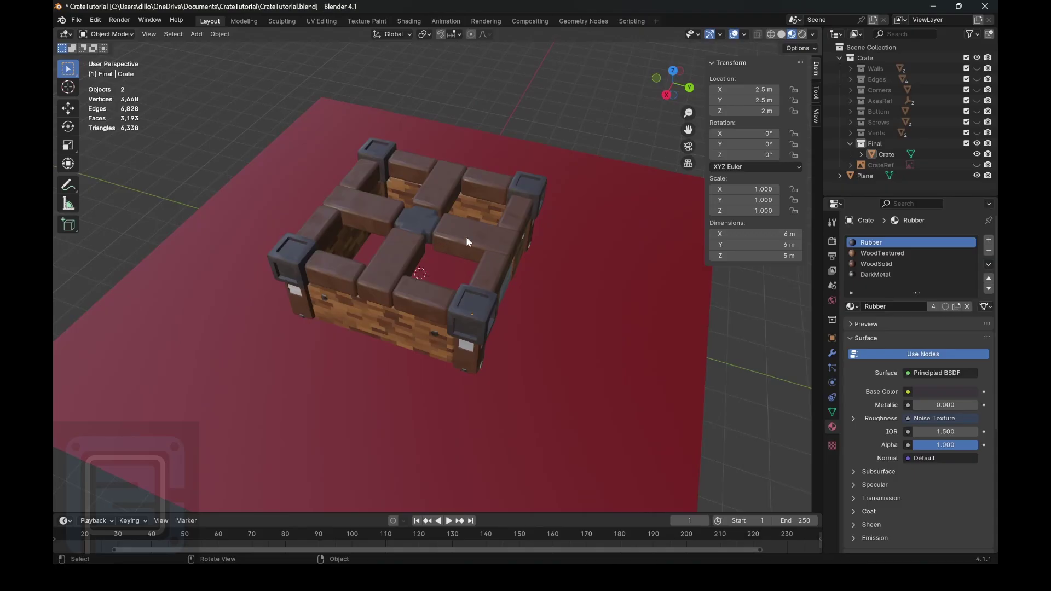
left_click_drag(673, 90, 674, 60)
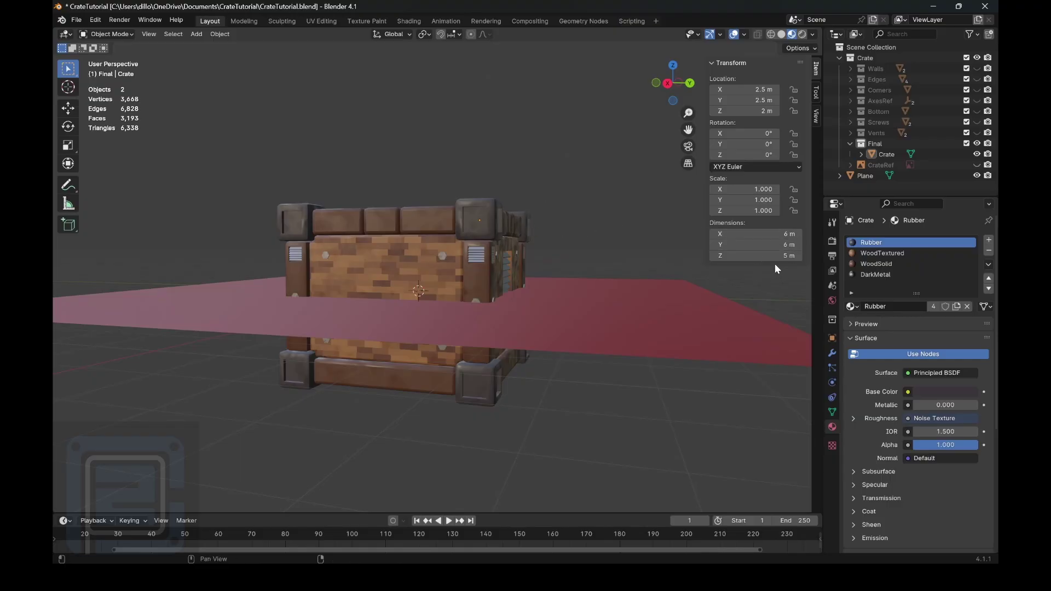
left_click(494, 236)
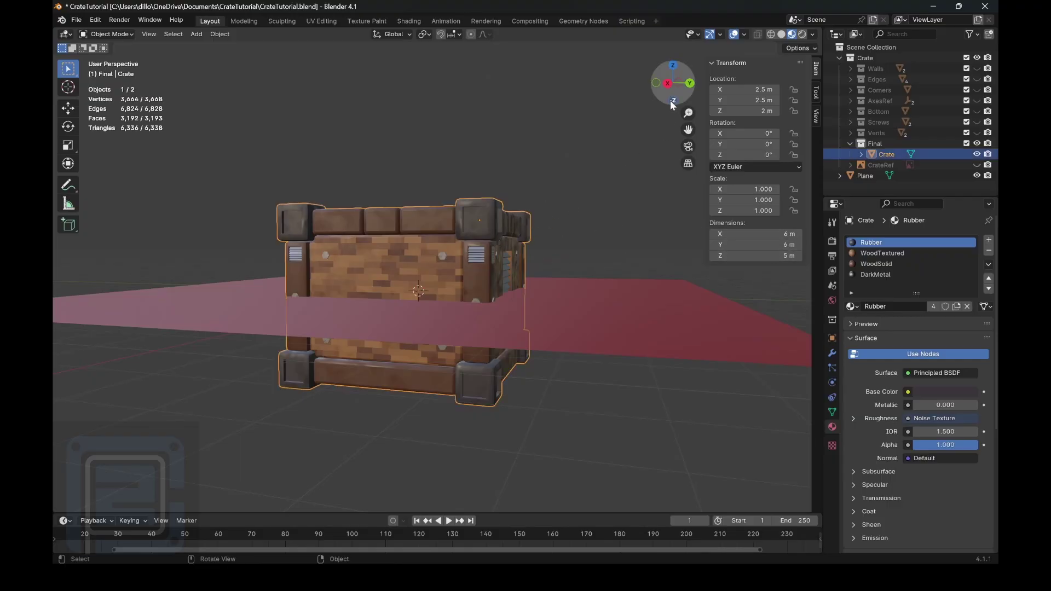
mouse_move(673, 76)
left_mouse_down()
mouse_move(674, 107)
mouse_move(673, 79)
left_mouse_up()
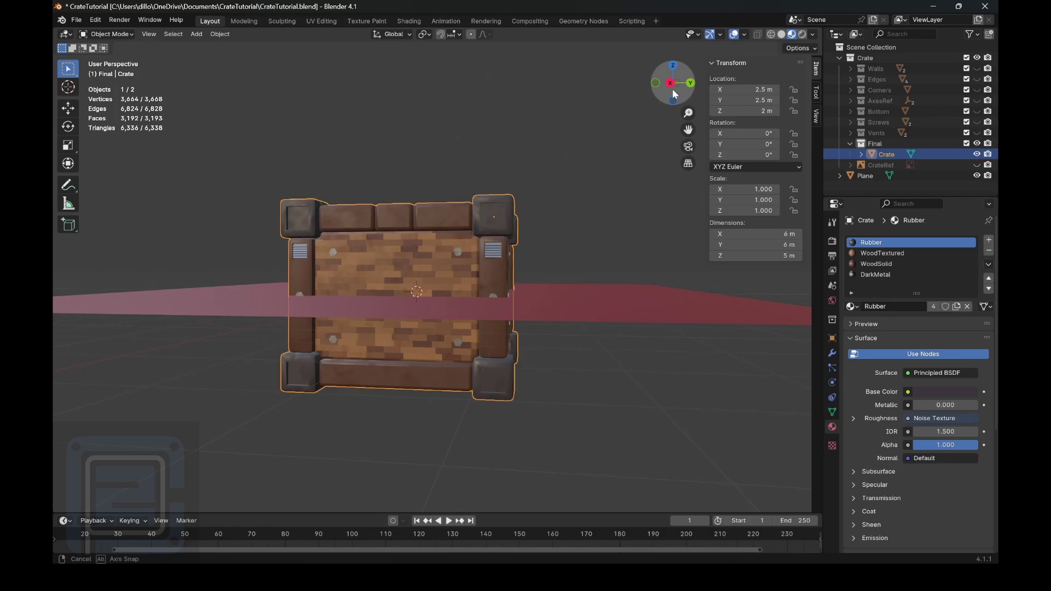
left_click(573, 299)
left_click(499, 229)
left_click_drag(677, 89, 686, 95)
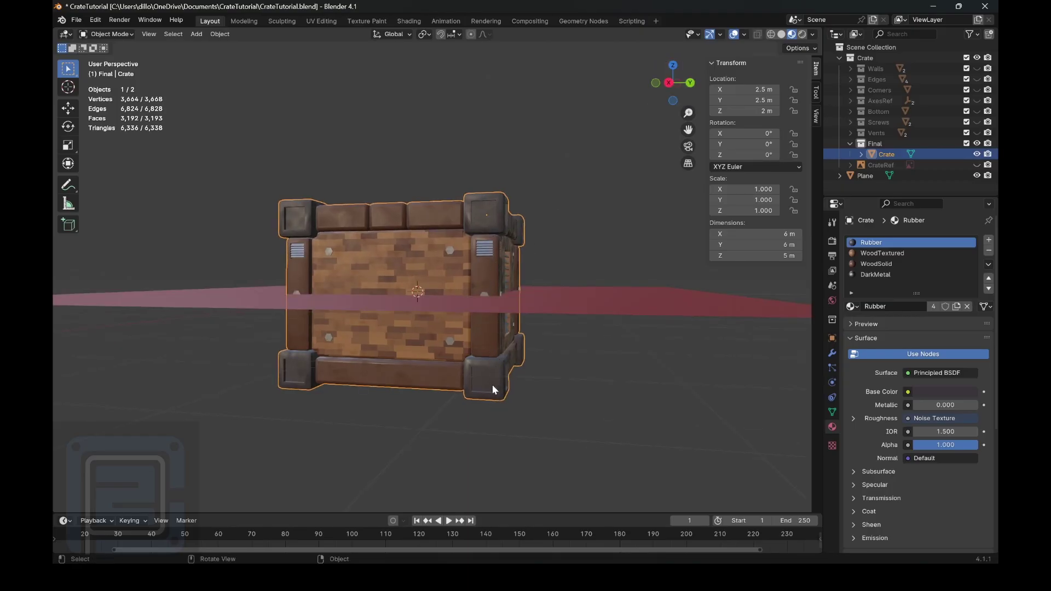
Select the crate and the red plane in turn to compare their transform values.
left_click(548, 411)
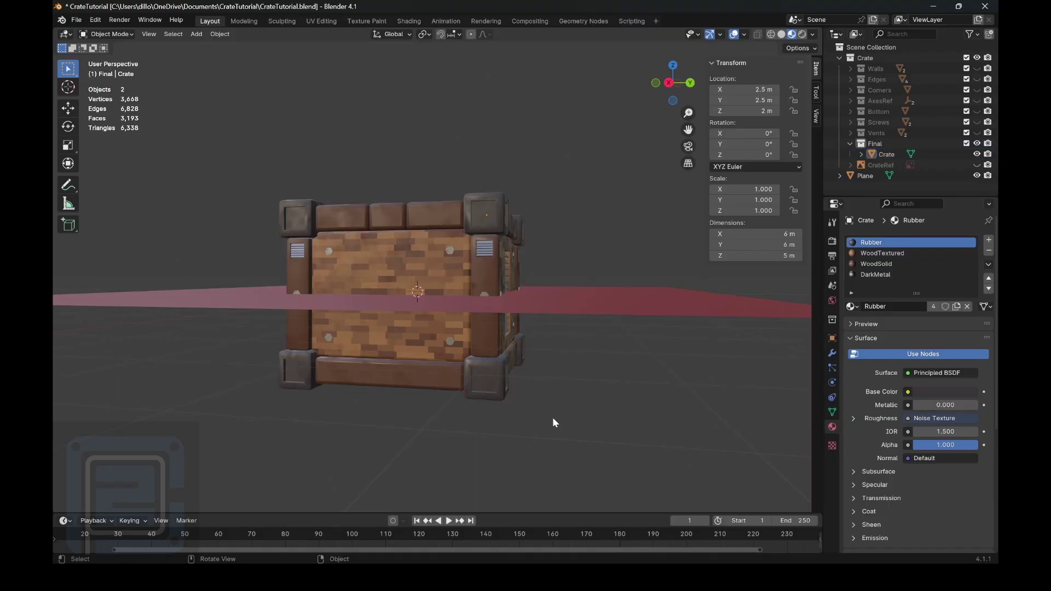
left_click(452, 374)
left_click(543, 300)
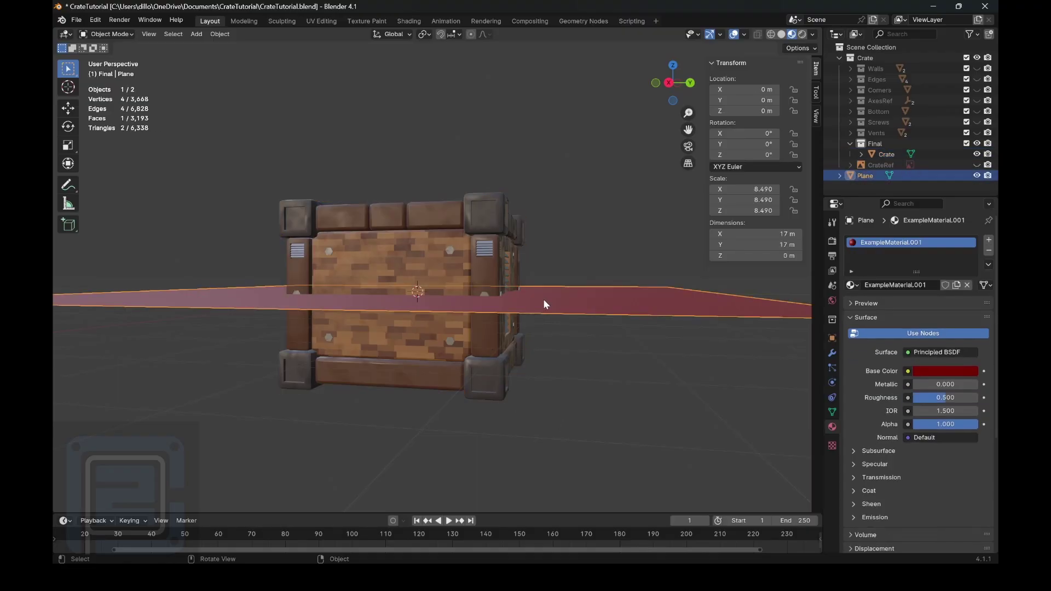
left_click(486, 355)
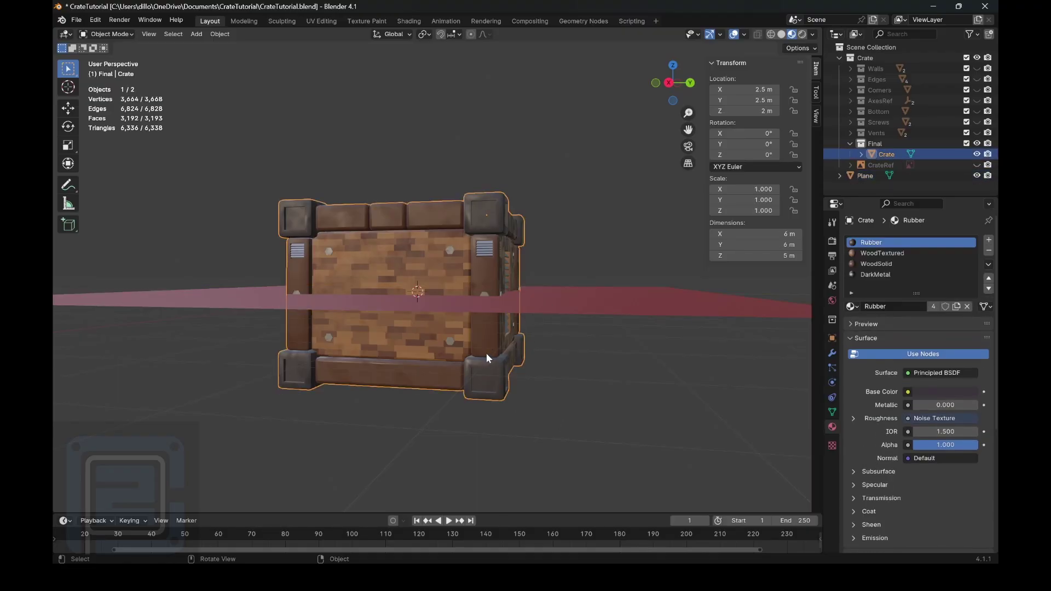
Try raising the crate freehand along Z by about 2.75 m with the Move tool, and undo the move.
left_click(68, 108)
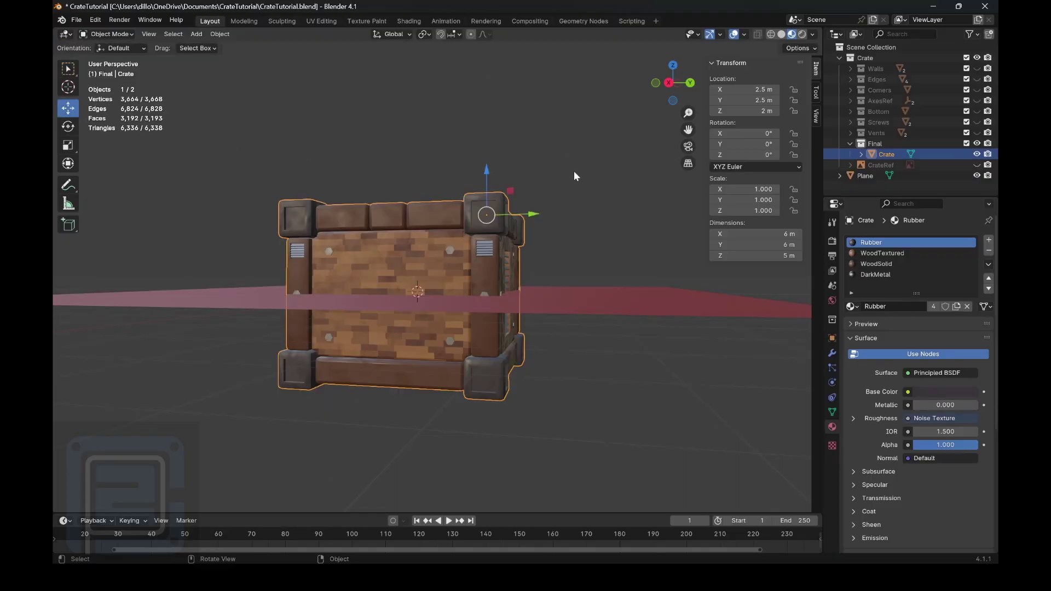
left_click_drag(485, 176, 483, 71)
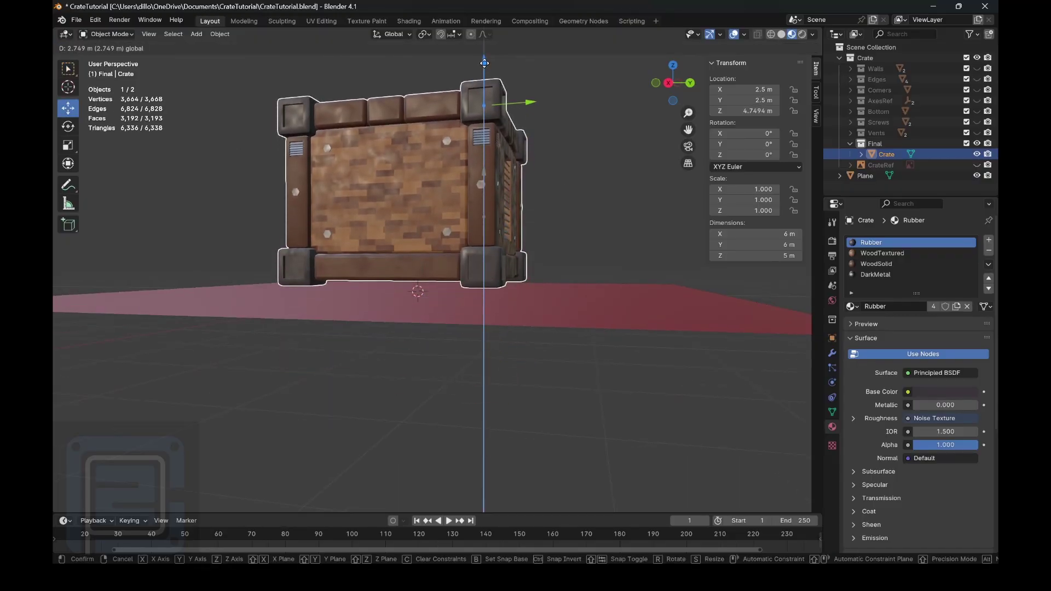
left_click(486, 193)
key("ctrl+z")
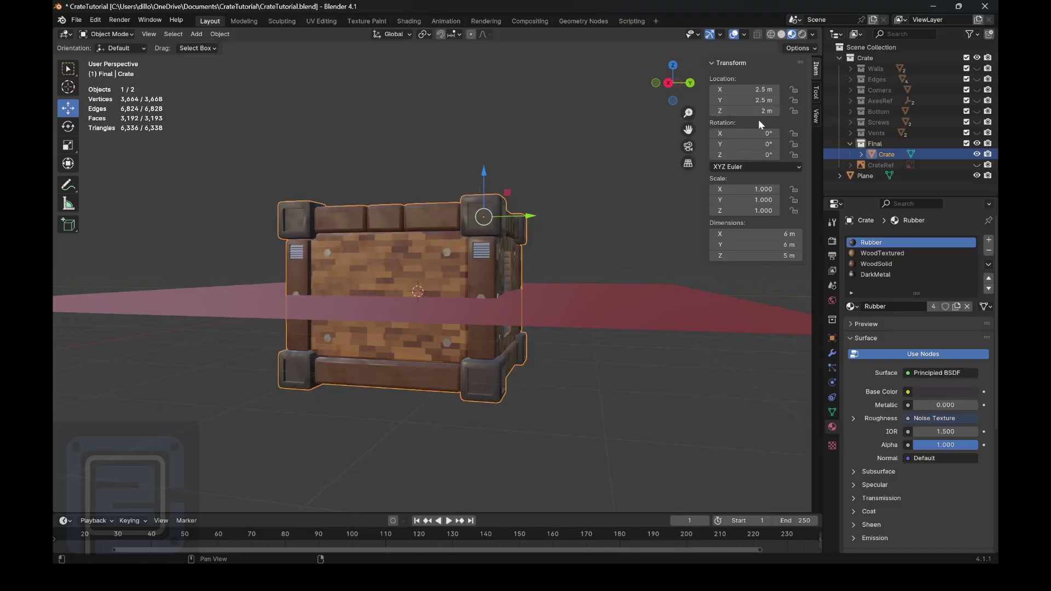
Try raising the crate by exactly 2.5 m along Z, and undo the move.
scroll(519, 209, "down", 1)
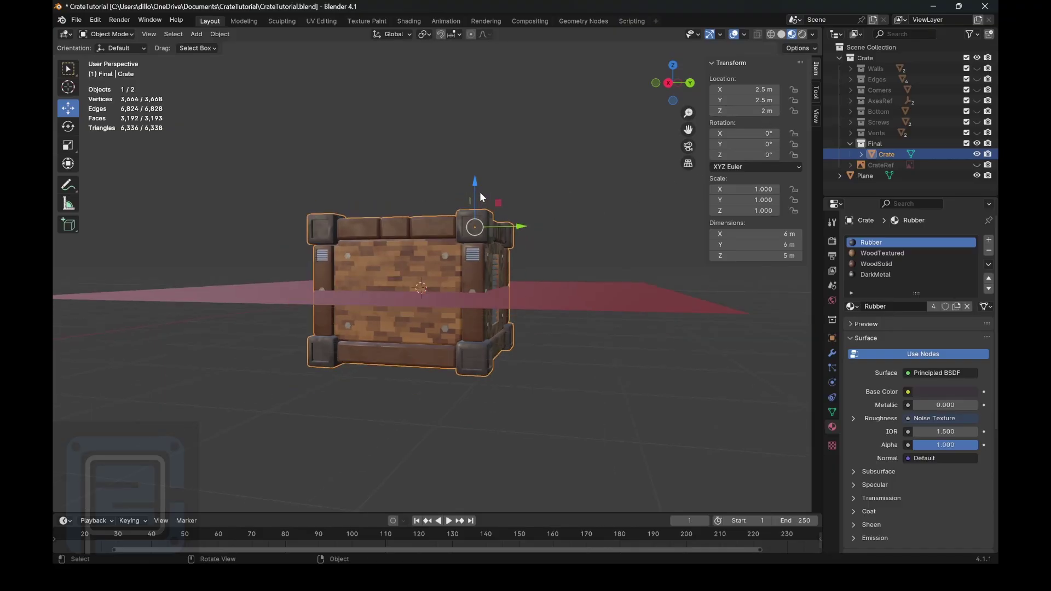
left_click_drag(475, 187, 479, 102)
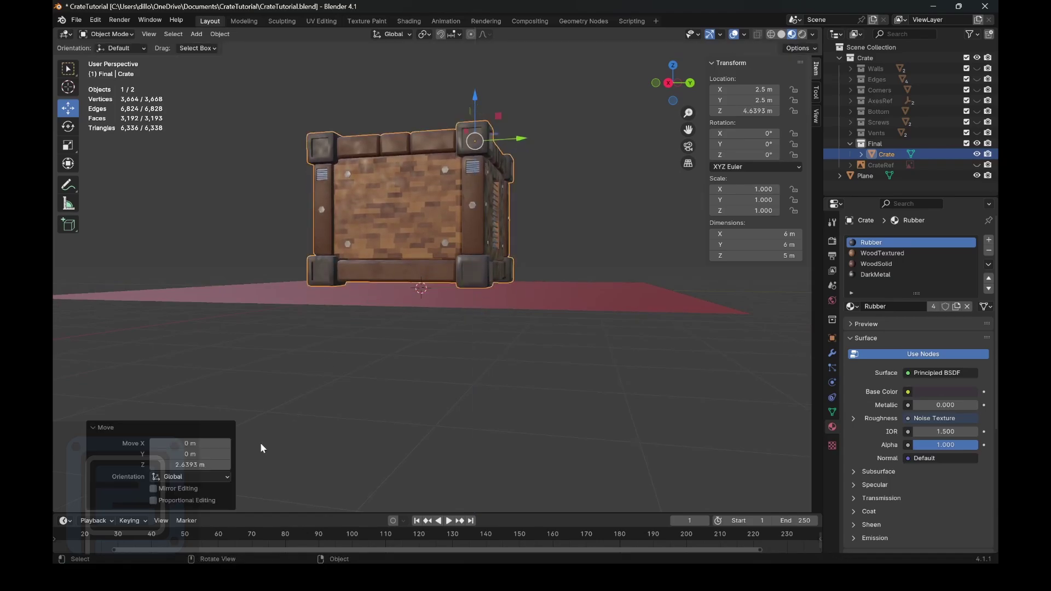
left_click(190, 464)
type("2.5")
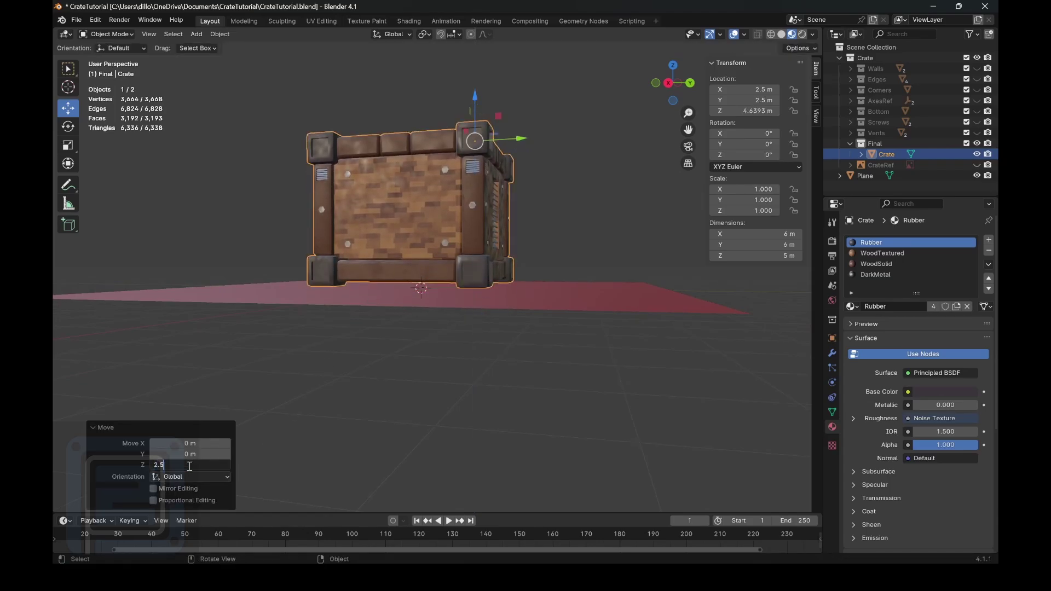
key("Return")
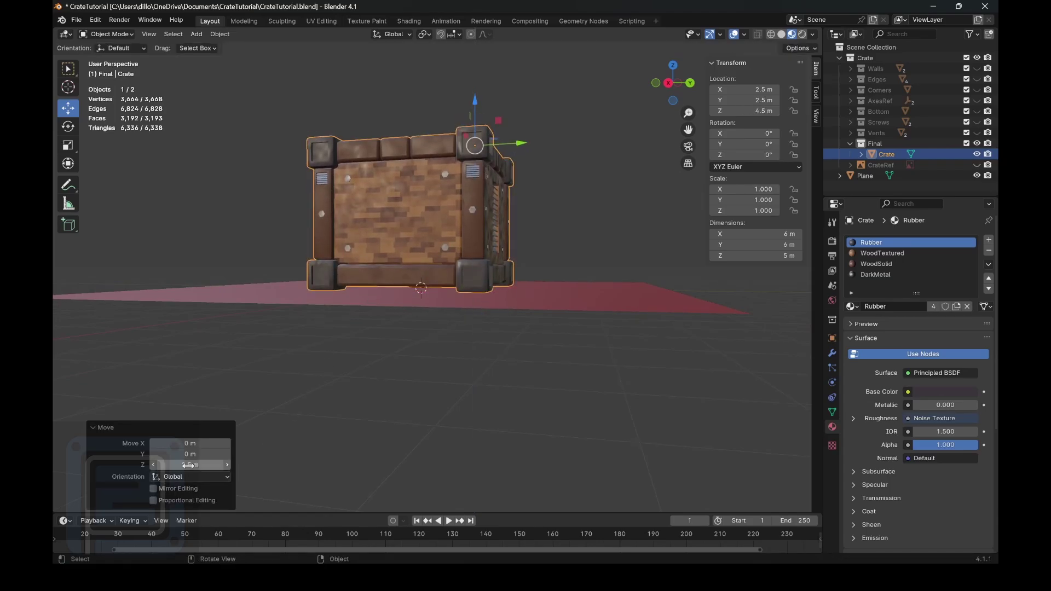
left_click(517, 393)
key("ctrl+z")
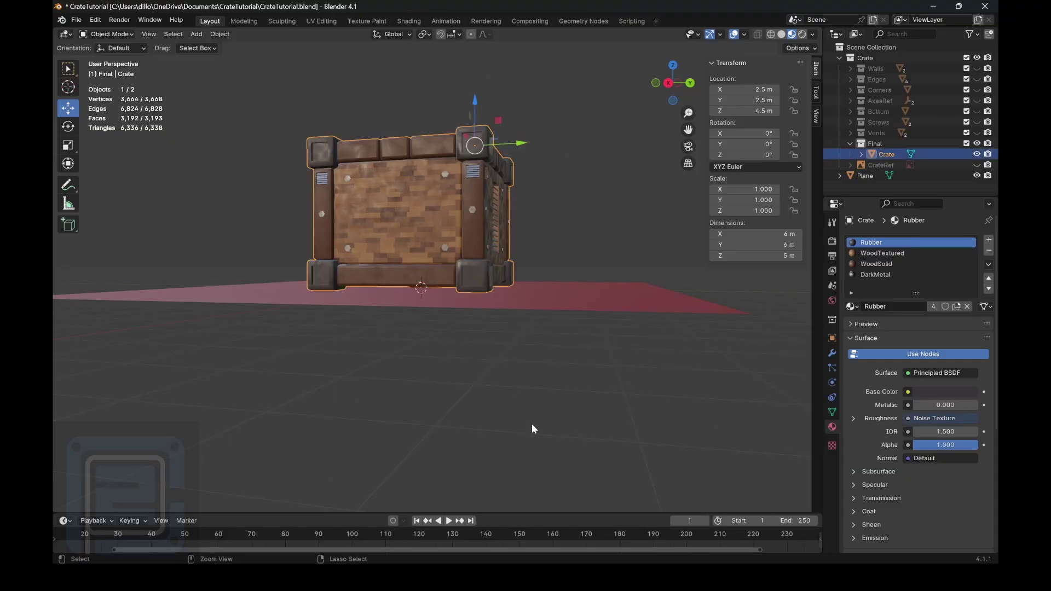
key("ctrl+z")
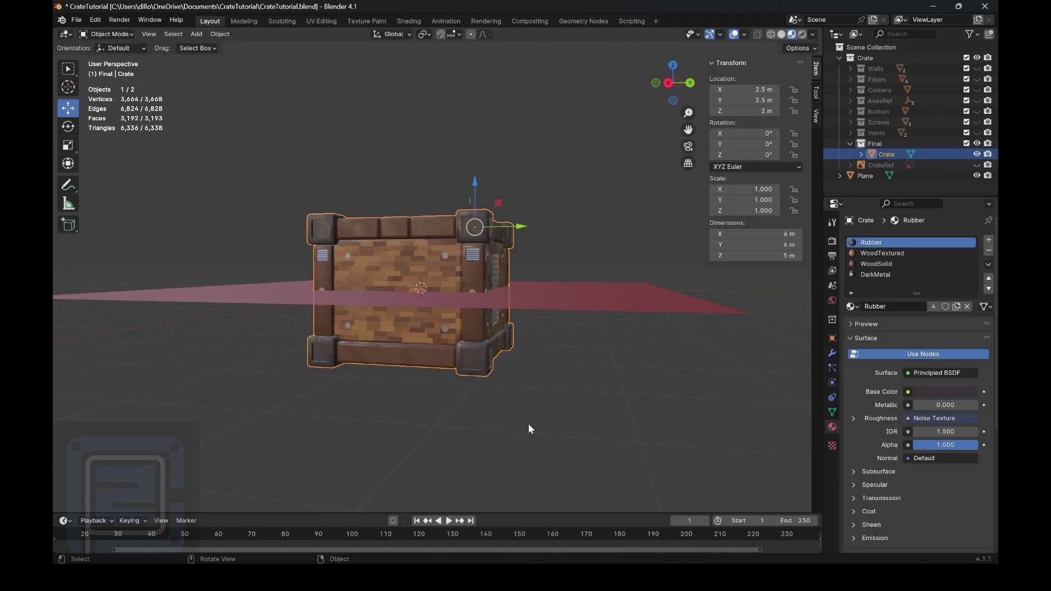
Enter Edit Mode on the crate and examine the underside of one bottom rubber corner up close.
scroll(467, 297, "up", 2)
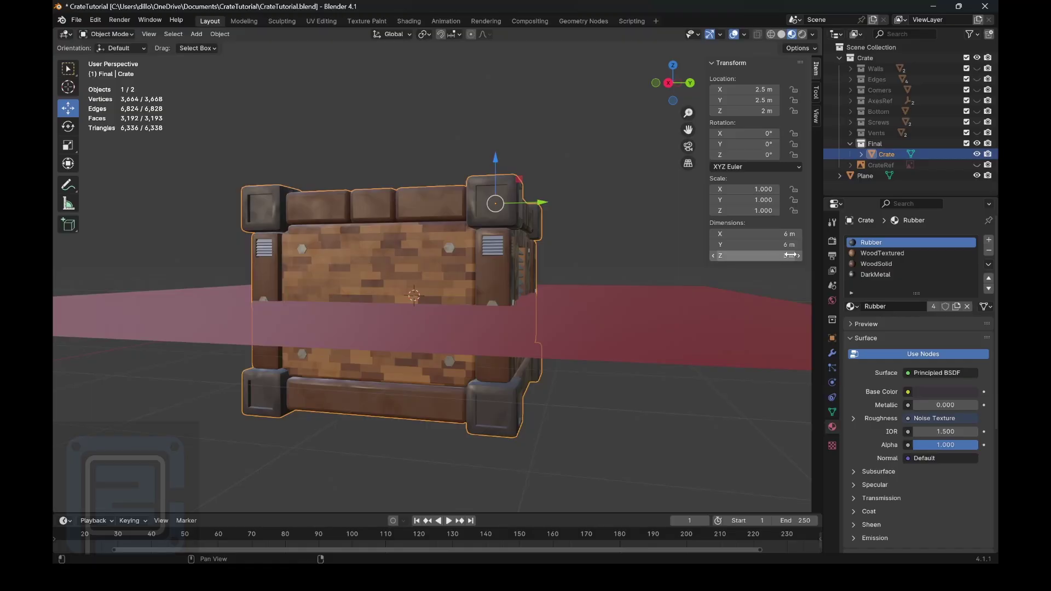
left_click(624, 247)
left_click(498, 252)
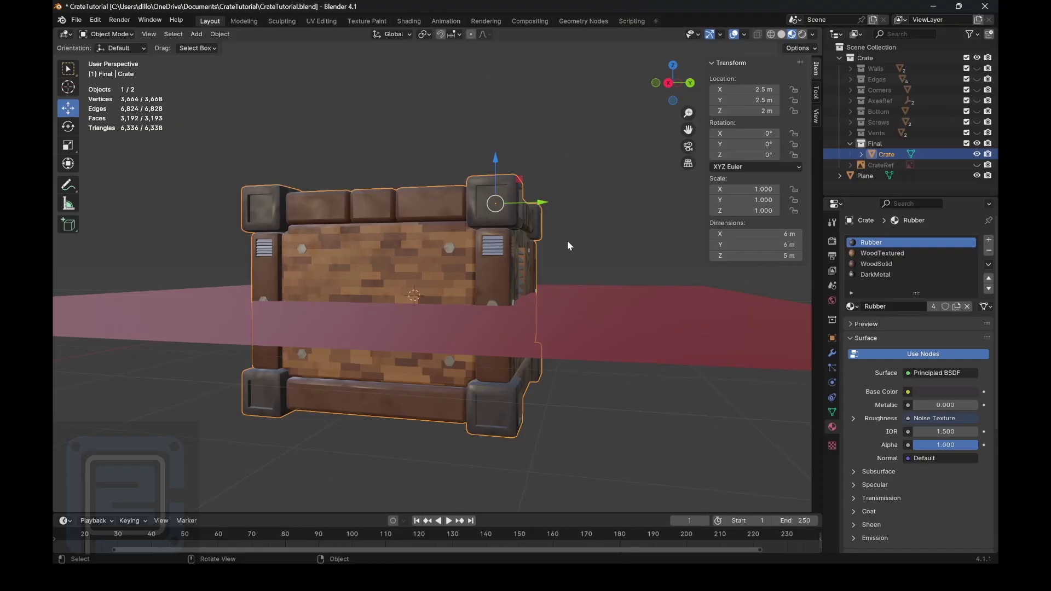
key("Tab")
mouse_move(674, 90)
left_mouse_down()
mouse_move(679, 62)
mouse_move(675, 82)
left_mouse_up()
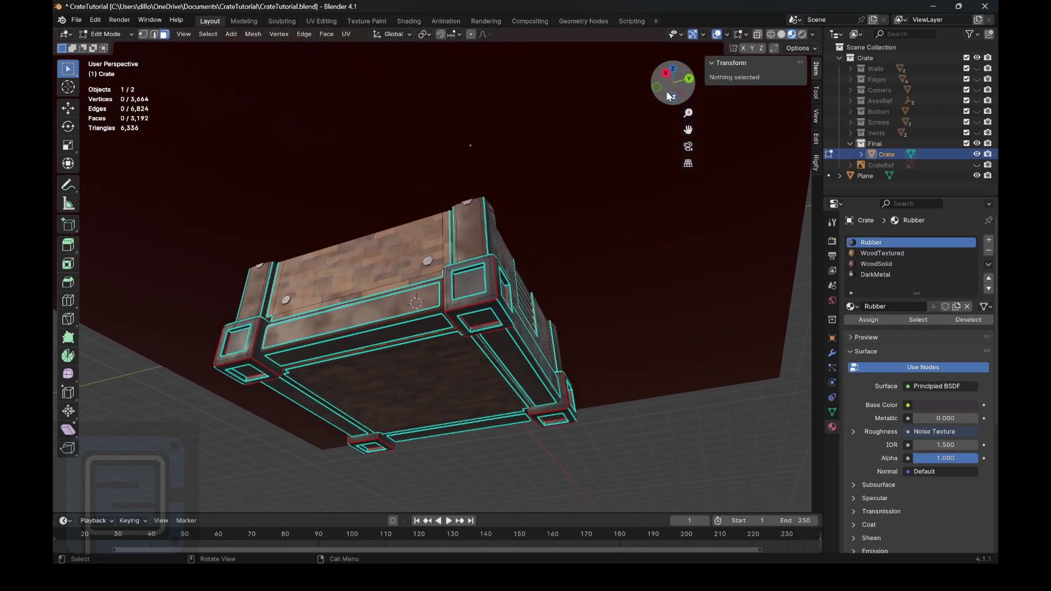
scroll(557, 287, "up", 3)
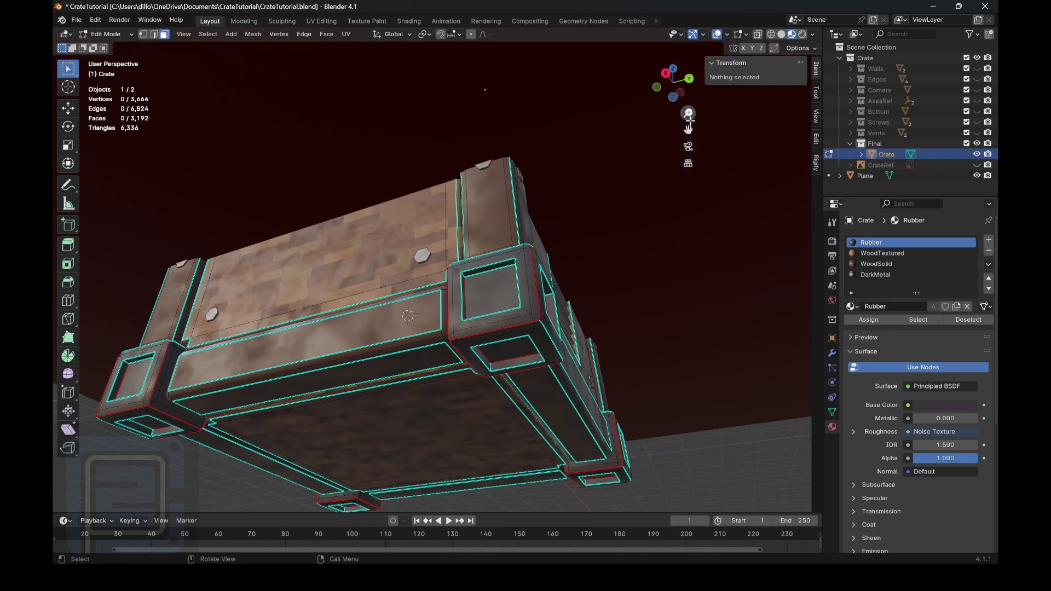
left_click_drag(687, 130, 676, 78)
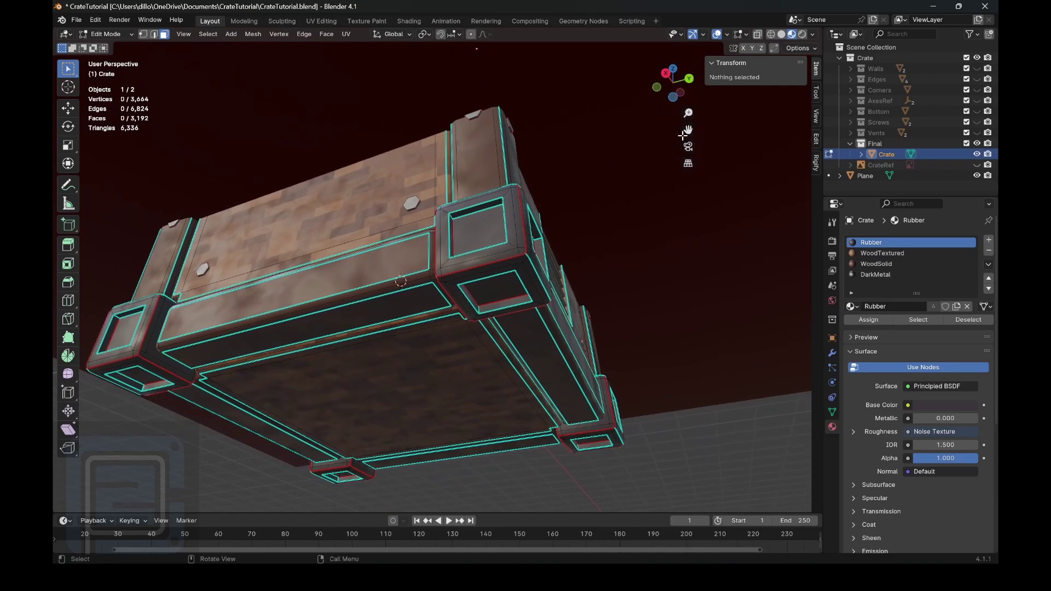
scroll(696, 186, "up", 2)
left_click_drag(672, 105, 609, 145)
Select the flat rim faces under the bottom corner one by one to read their median Z.
left_click(415, 158)
left_click(381, 208)
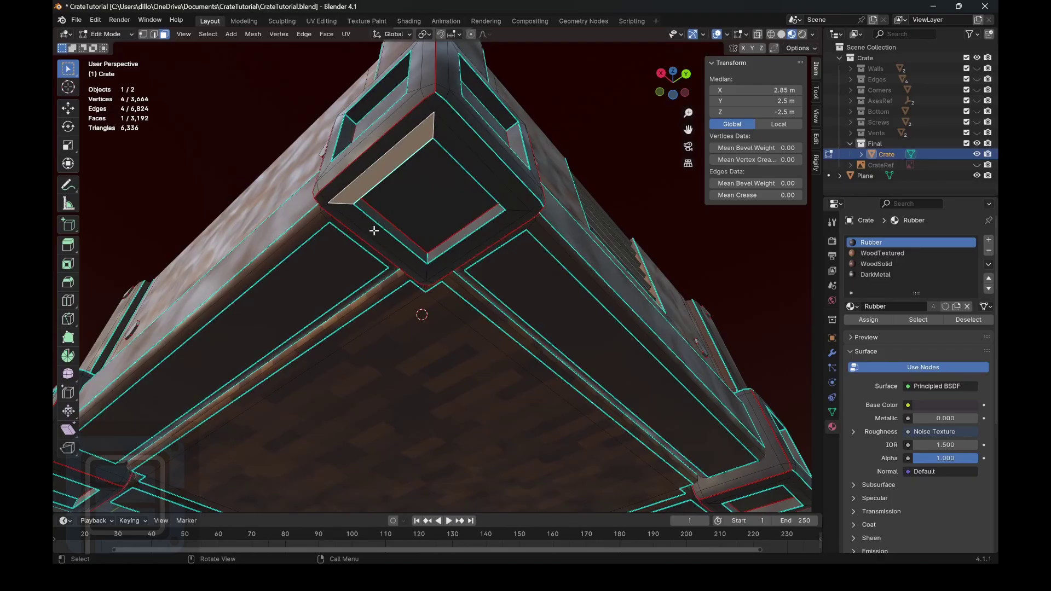
left_click(374, 230)
left_click(469, 243)
scroll(272, 432, "down", 5)
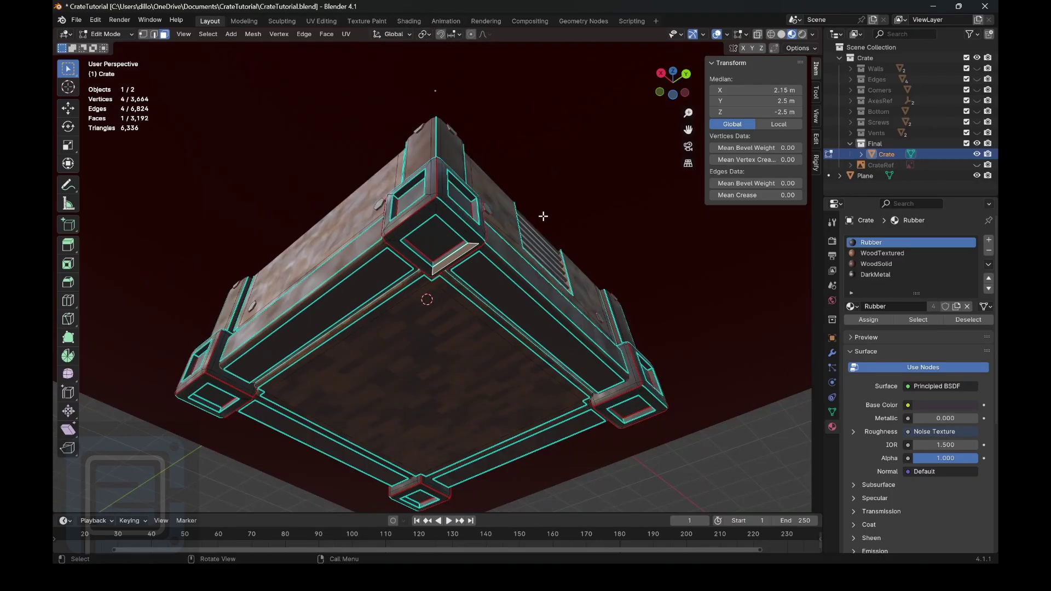
Select the bevelled face beside the corner's underside, inspect it from the side, and undo that selection.
scroll(607, 131, "up", 5)
left_click(550, 96)
scroll(550, 96, "down", 4)
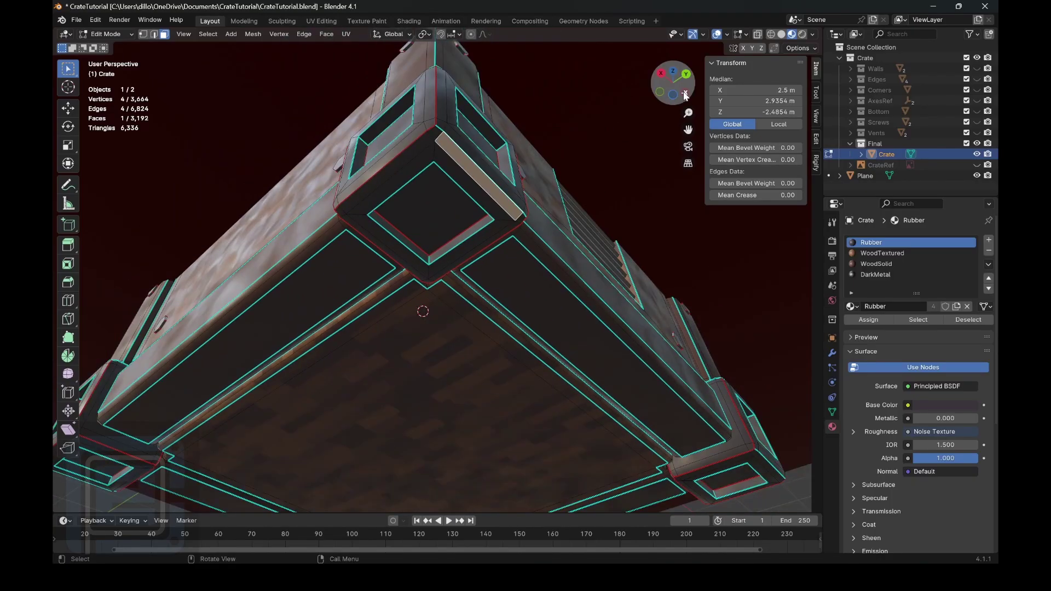
middle_click_drag(550, 96, 655, 275)
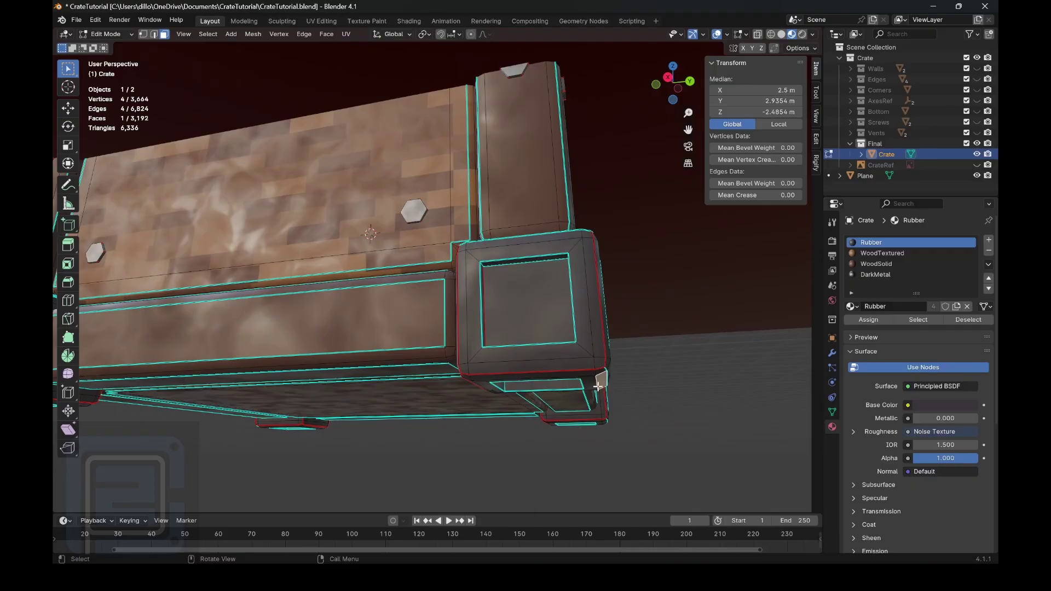
key("ctrl+z")
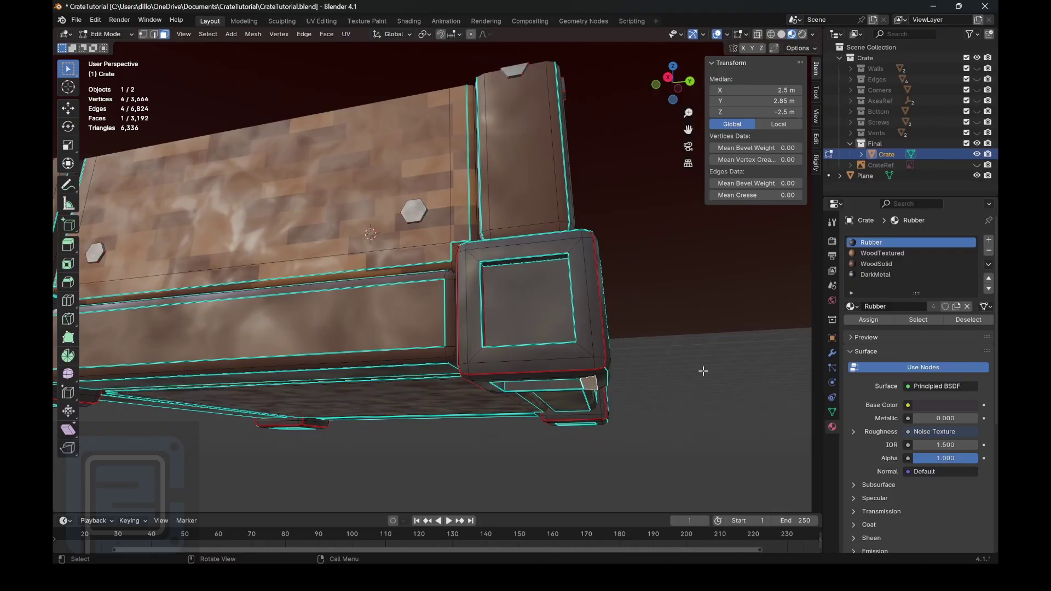
scroll(651, 339, "down", 4)
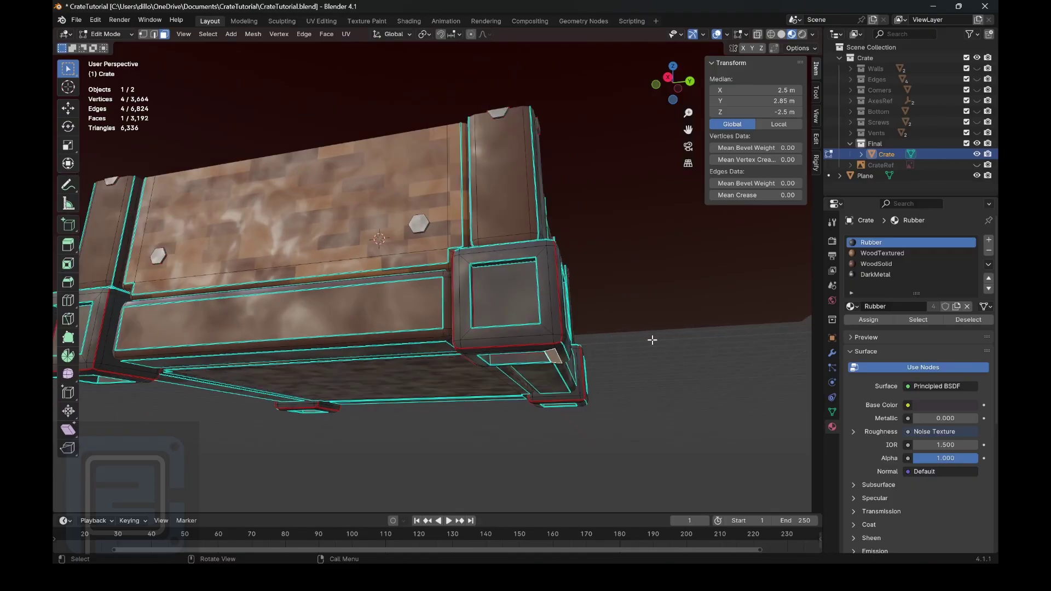
Select another flat rim face under the same bottom corner and check its global median Z.
left_click_drag(672, 88, 677, 58)
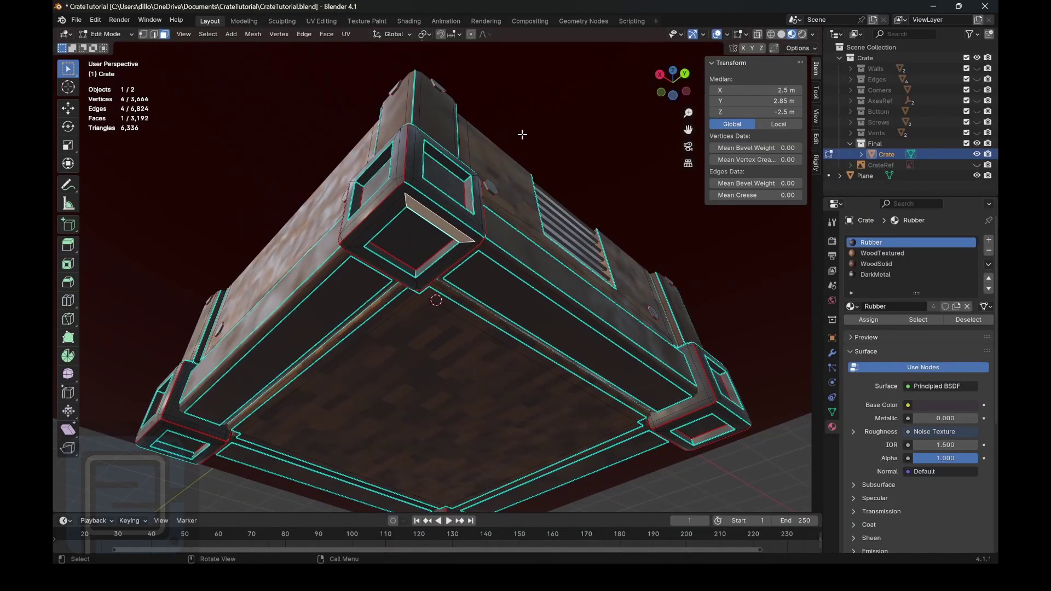
scroll(380, 202, "up", 3)
left_click(351, 152)
left_click(405, 147)
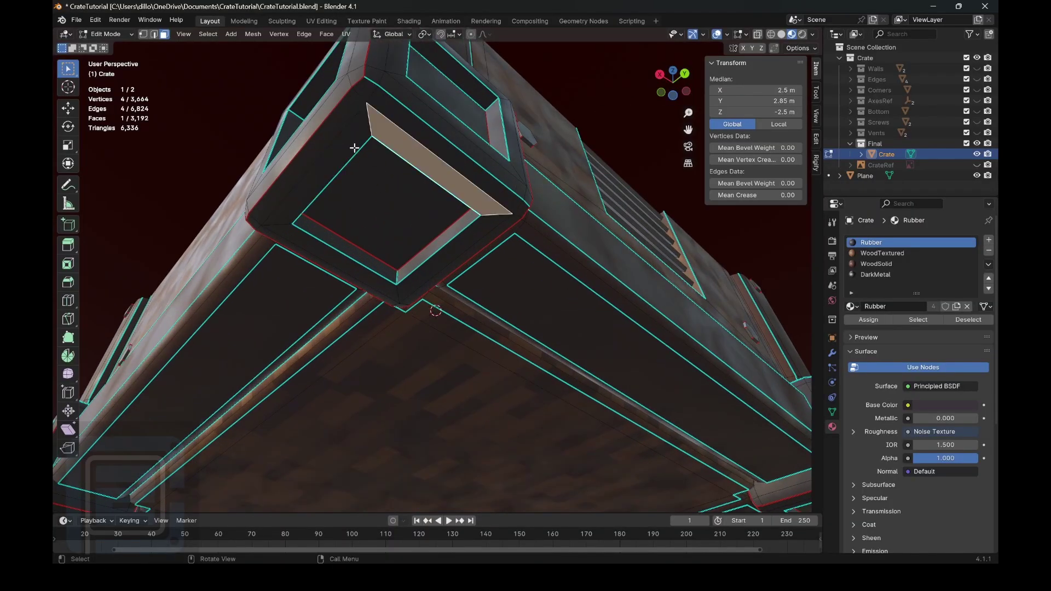
left_click(352, 149)
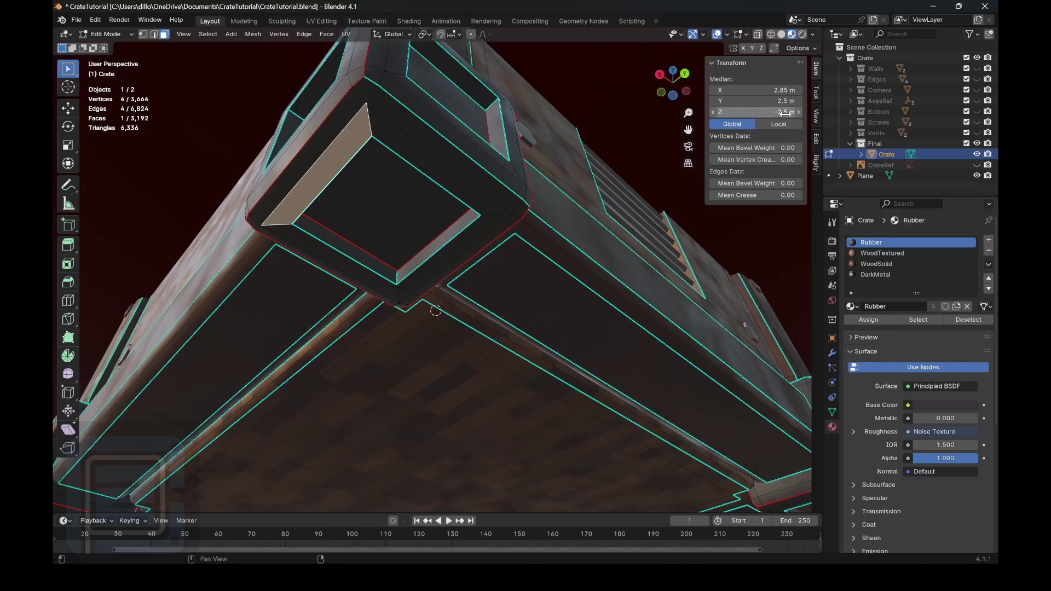
View the whole crate against the plane from the side and return it to Object Mode.
scroll(551, 237, "down", 10)
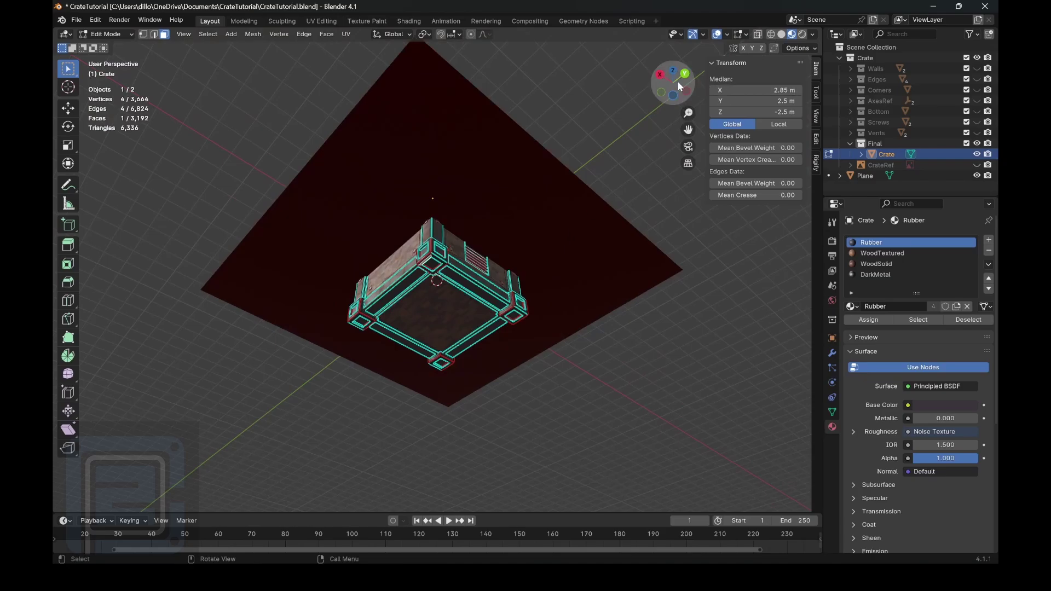
left_click_drag(678, 86, 726, 144)
scroll(607, 124, "up", 3)
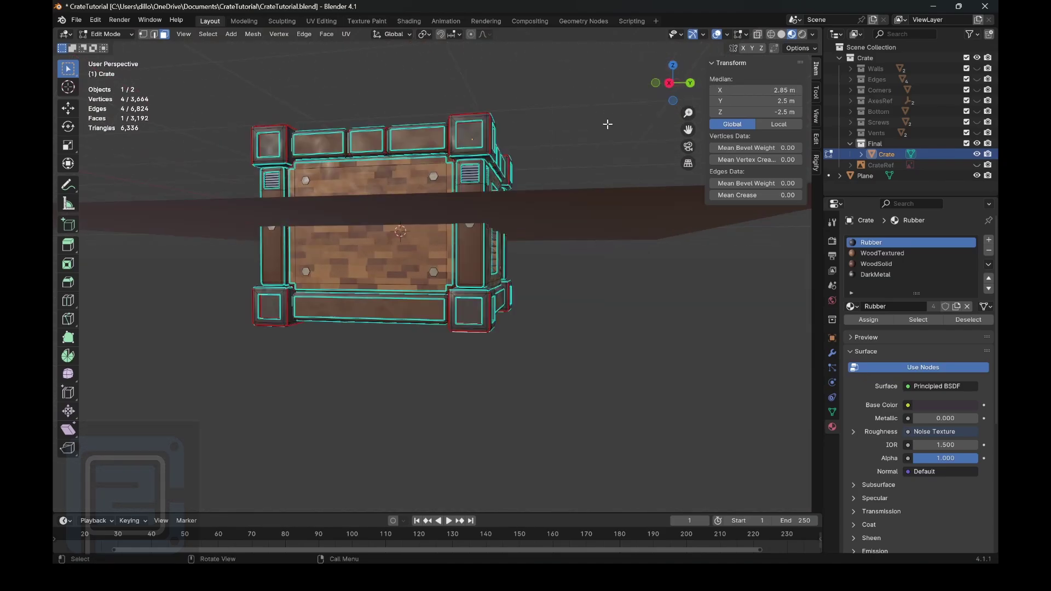
left_click_drag(665, 83, 667, 100)
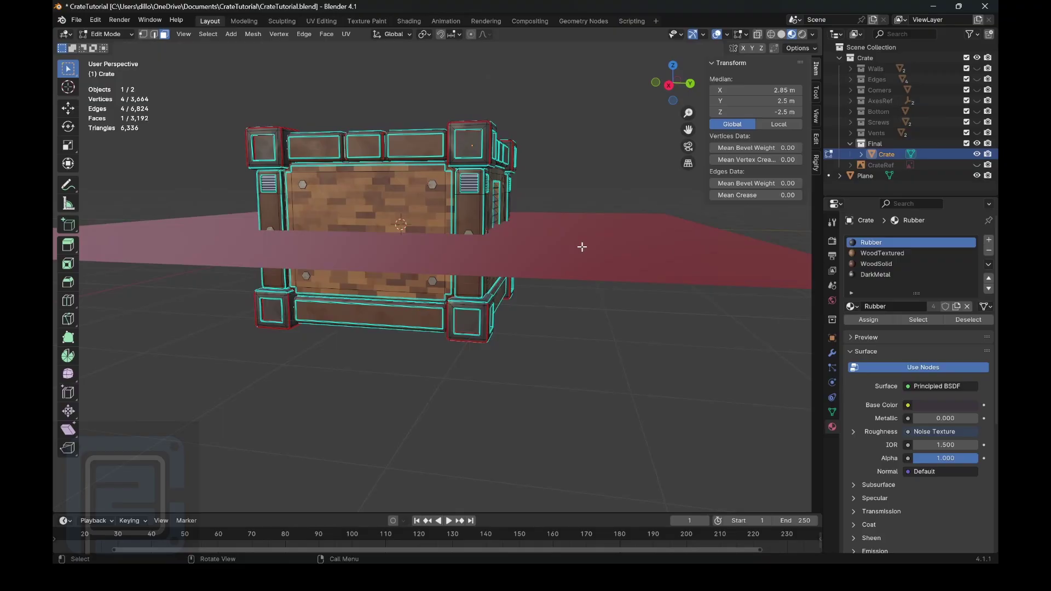
left_click(107, 34)
left_click(107, 41)
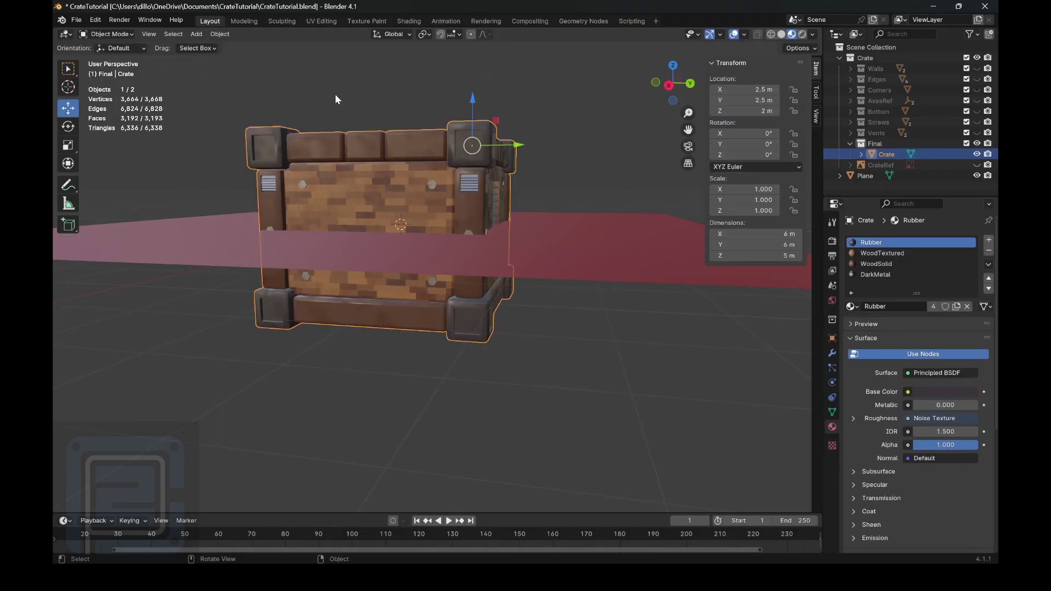
Raise the crate by exactly 2.5 m along the global Z axis.
scroll(524, 157, "down", 1)
left_click_drag(466, 129, 470, 76)
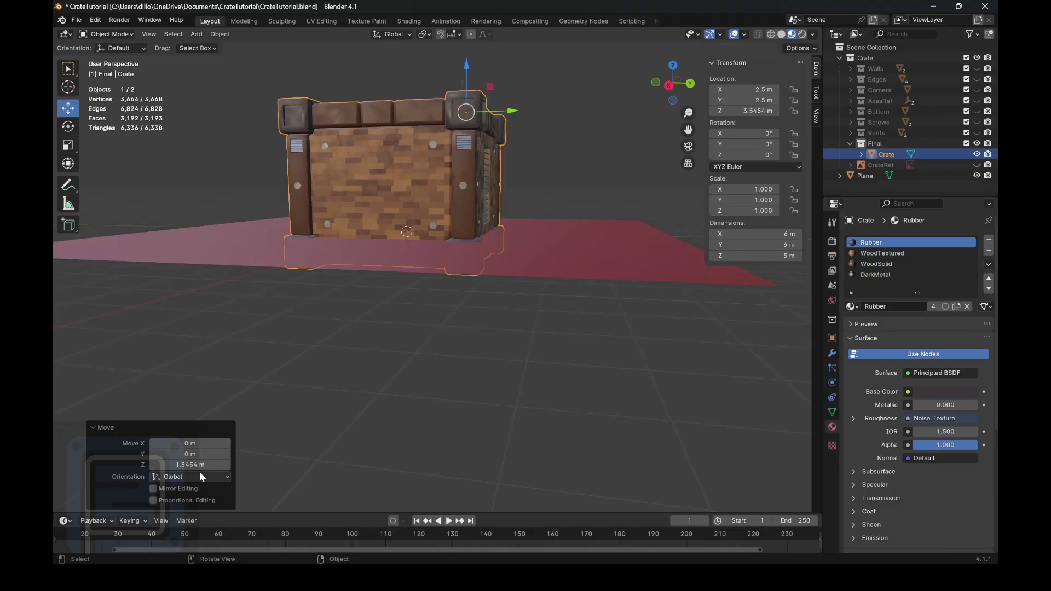
left_click(194, 465)
type("2.5")
key("Return")
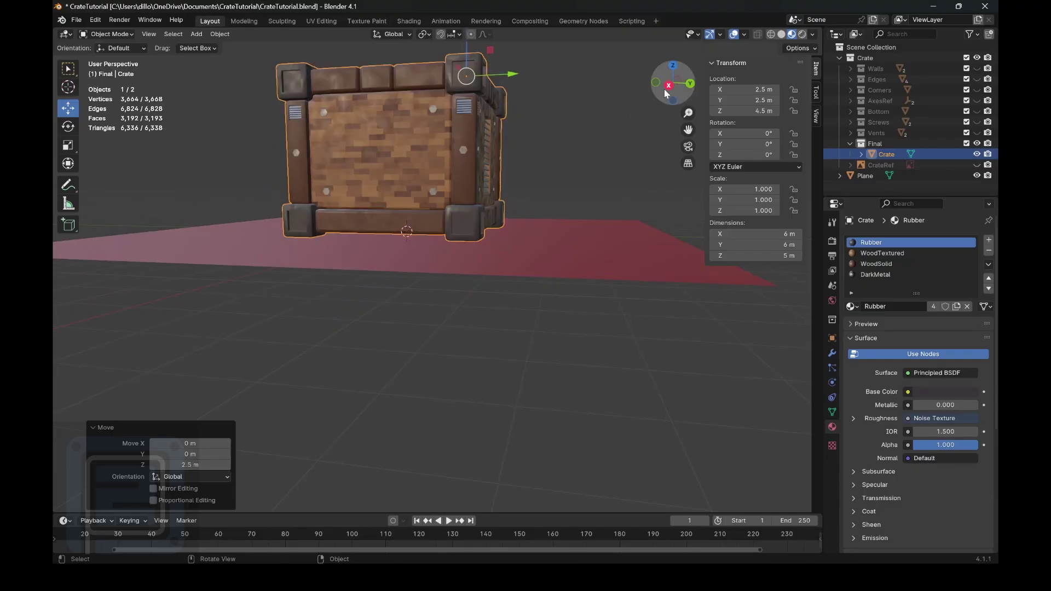
Inspect the raised crate on the plane from above, selecting the plane and the crate in turn to compare their locations.
left_click_drag(674, 84, 586, 135)
left_click(632, 125)
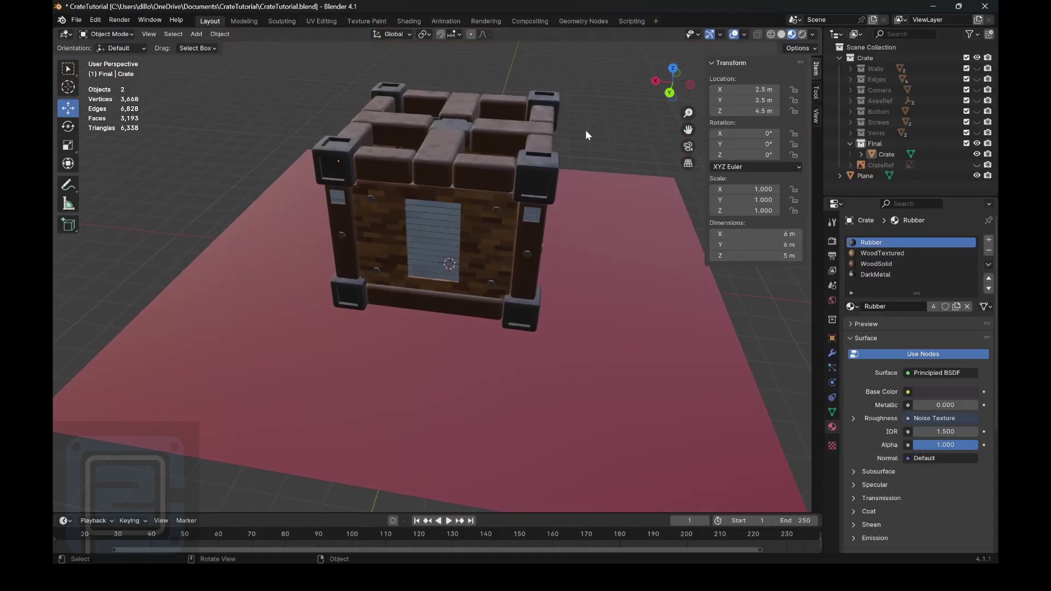
left_click(625, 305)
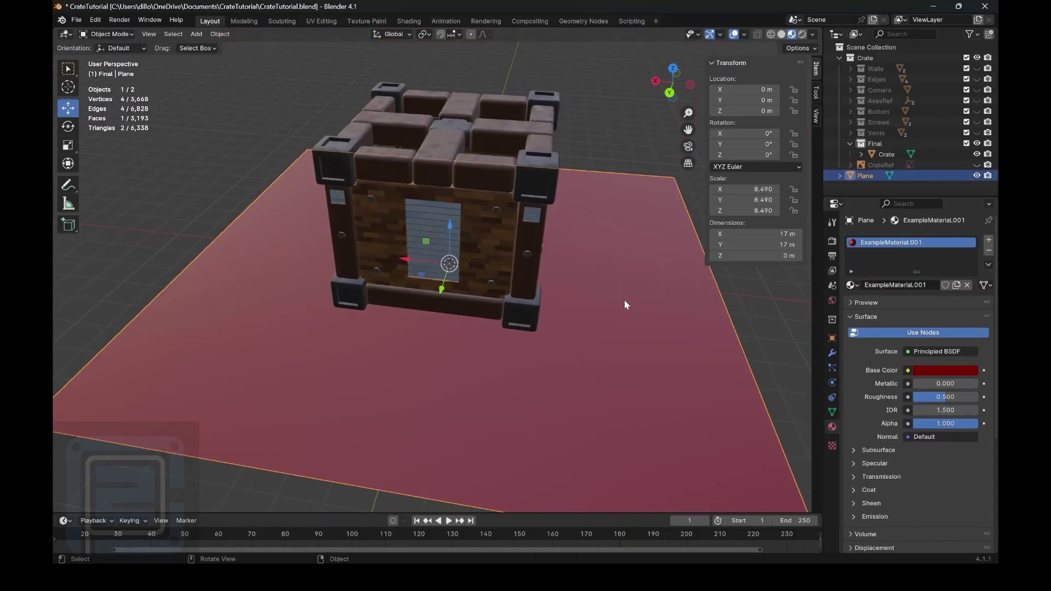
left_click(452, 127)
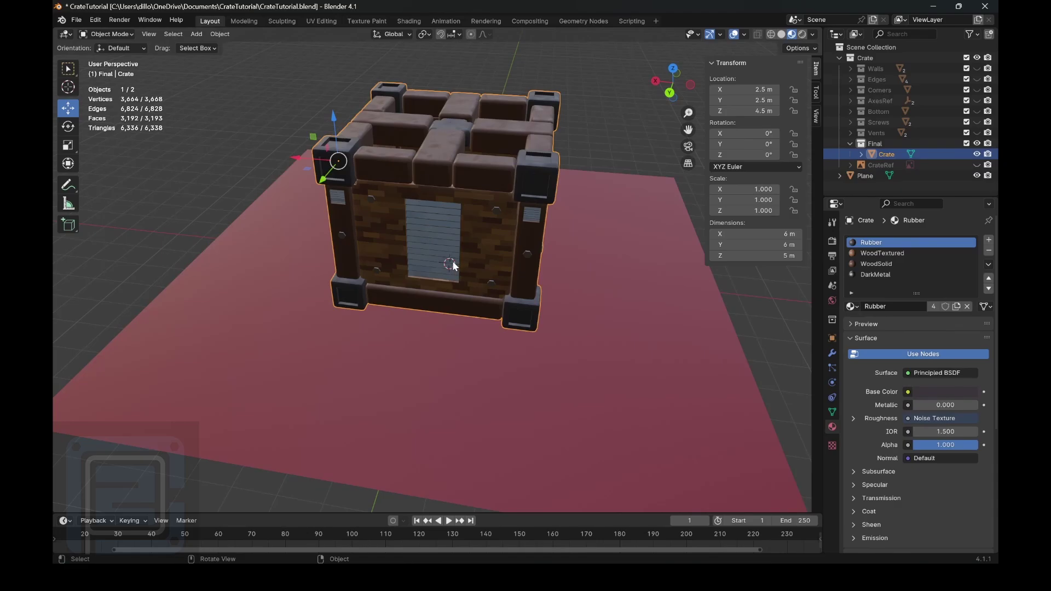
Inspect the deselected crate from the side to check how its bottom sits on the plane.
left_click(609, 115)
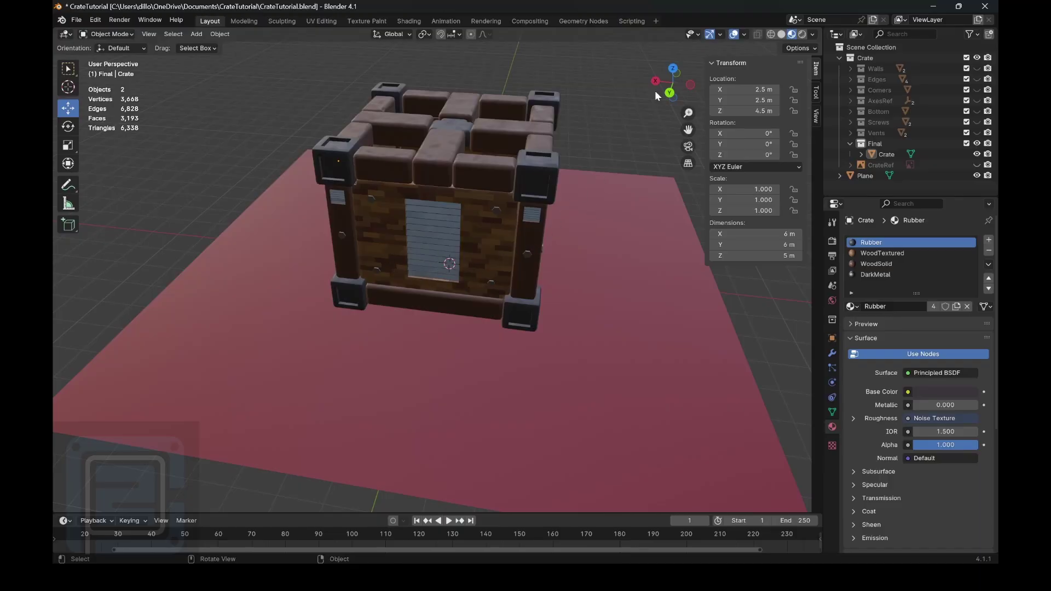
left_click_drag(654, 91, 656, 59)
left_click(674, 88)
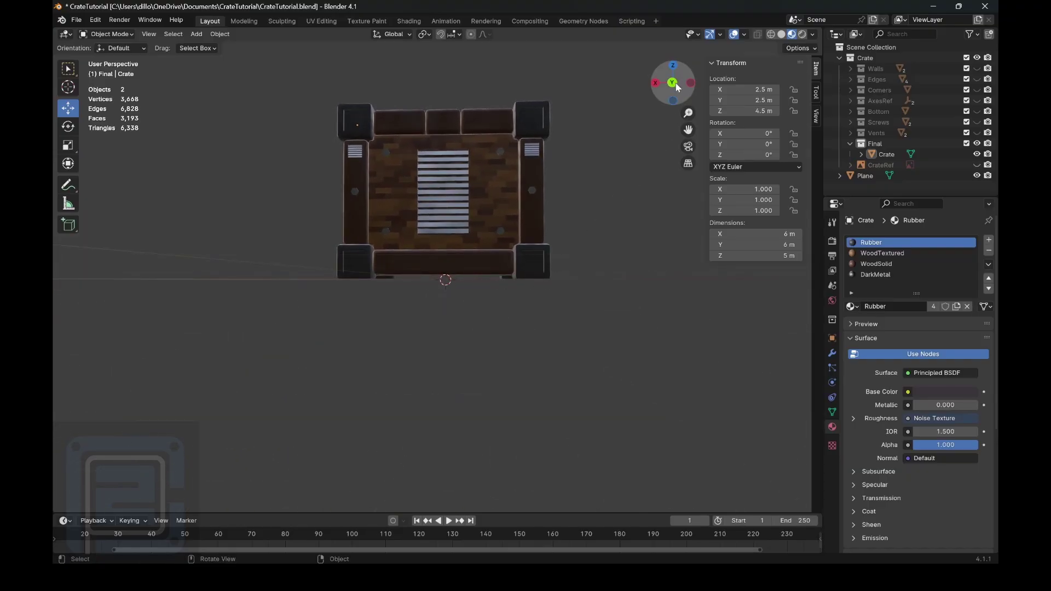
left_click_drag(673, 83, 676, 89)
Set the crate's origin to the 3D cursor at the world centre and deselect the crate.
left_click(509, 147)
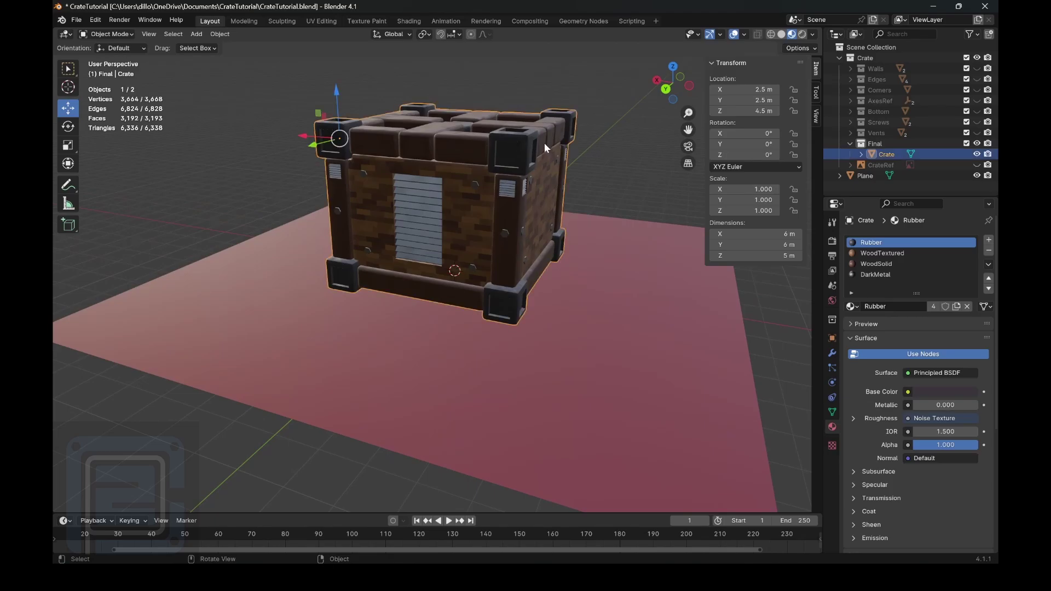
right_click(544, 142)
mouse_move(544, 190)
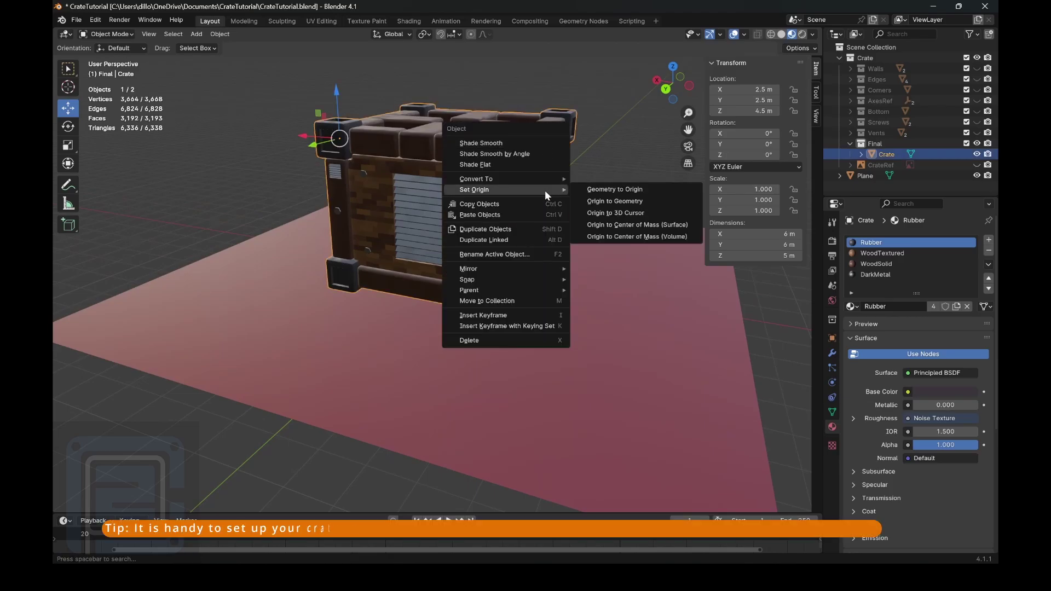
left_click(629, 218)
left_click(632, 161)
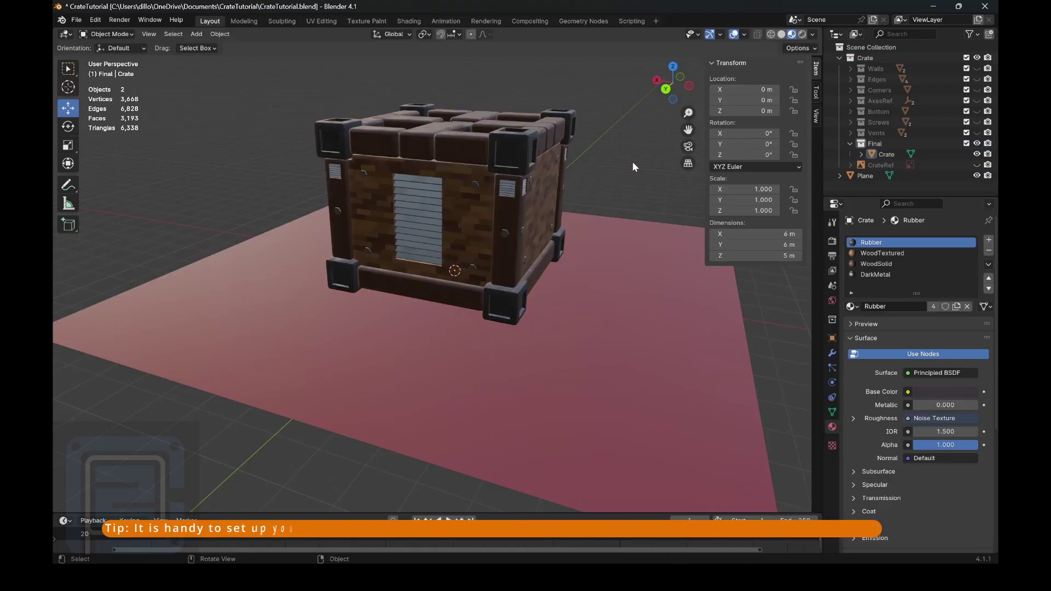
Try sliding the crate about 2.1 m along the global Y axis across the plane, and undo the move.
left_click_drag(672, 94, 642, 116)
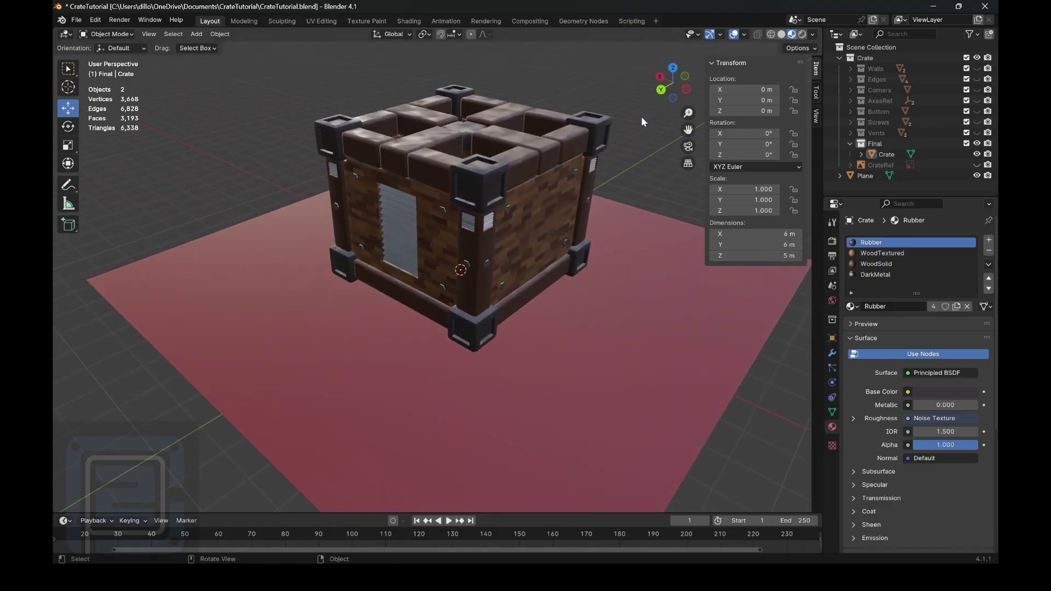
left_click(576, 226)
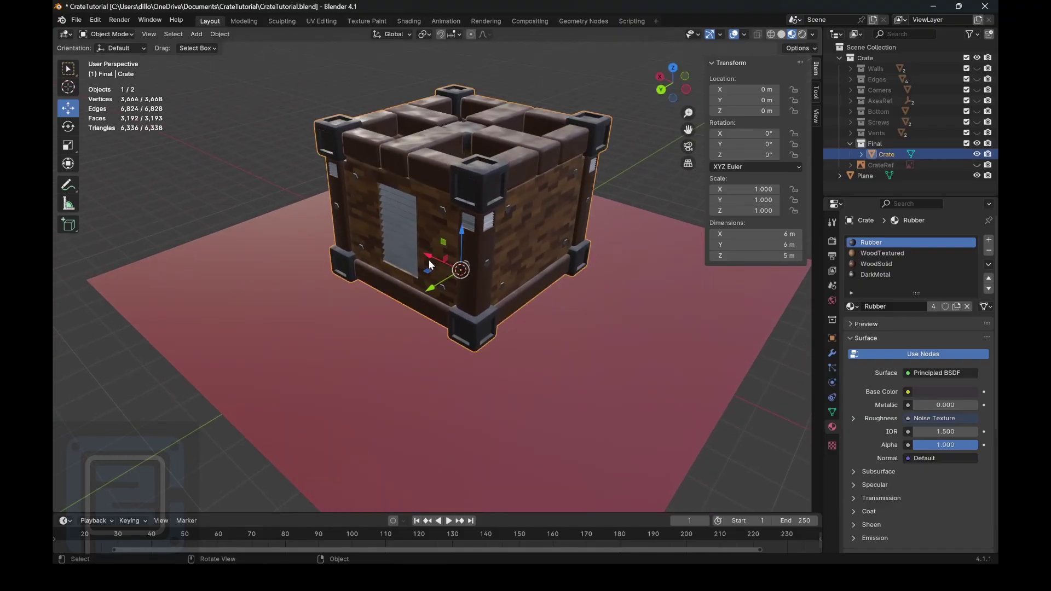
left_click_drag(430, 265, 387, 319)
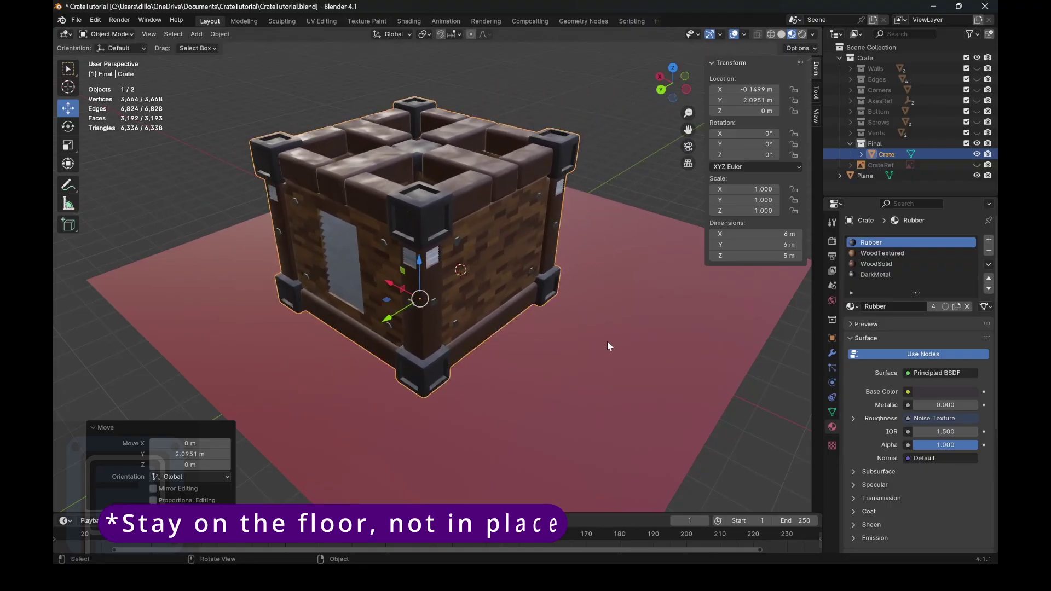
key("ctrl+z")
key("ctrl+z")
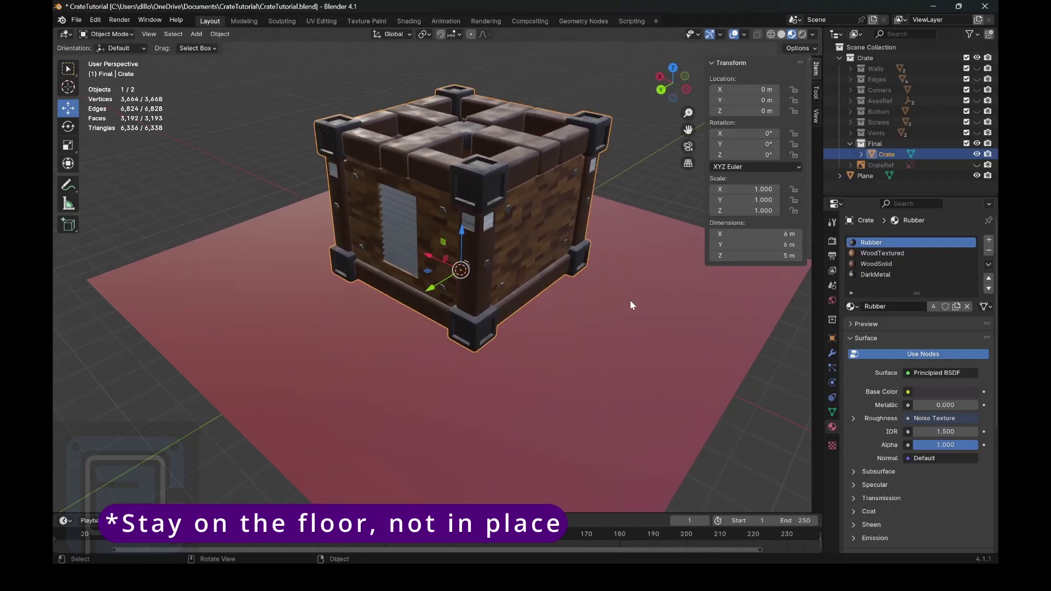
Try rotating the crate around the global Z axis about its new origin, and cancel the rotation.
scroll(630, 300, "down", 4)
key("r")
key("z")
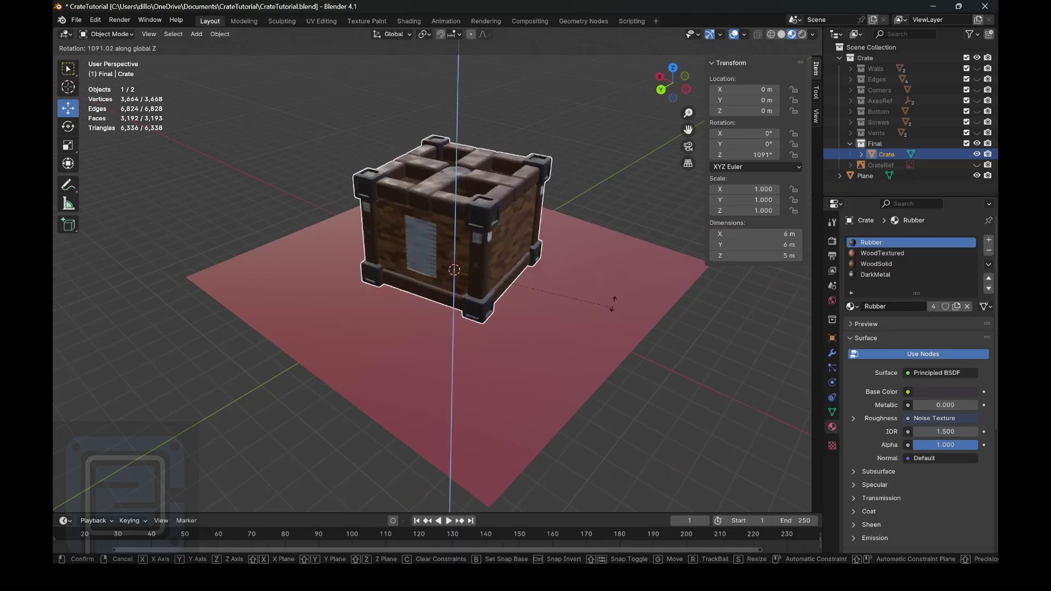
key("Escape")
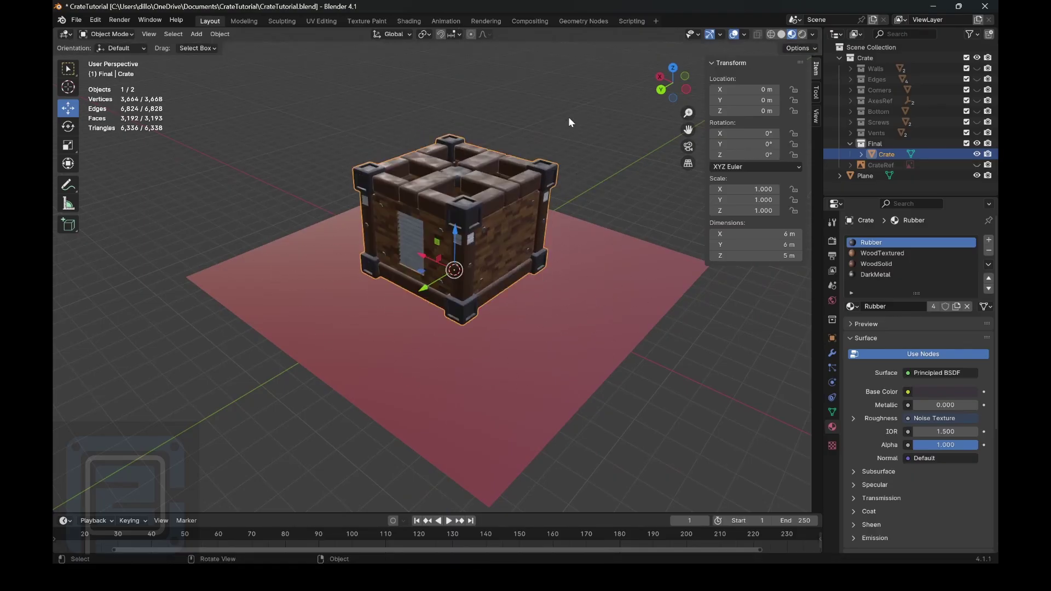
Try scaling the crate up uniformly from its origin while viewing it from the side, and cancel the scaling.
left_click_drag(672, 82, 685, 66)
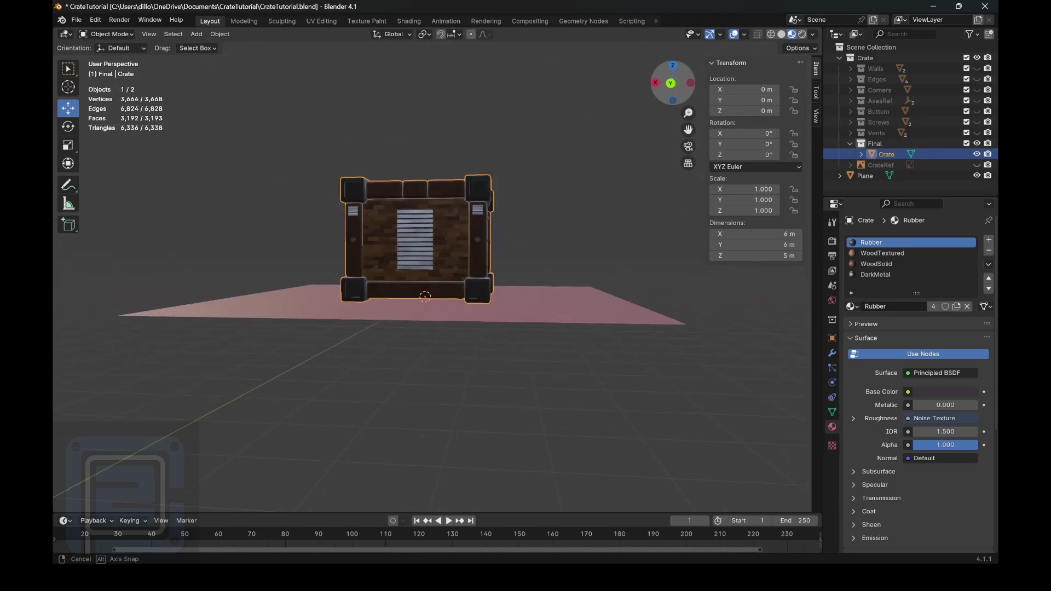
key("s")
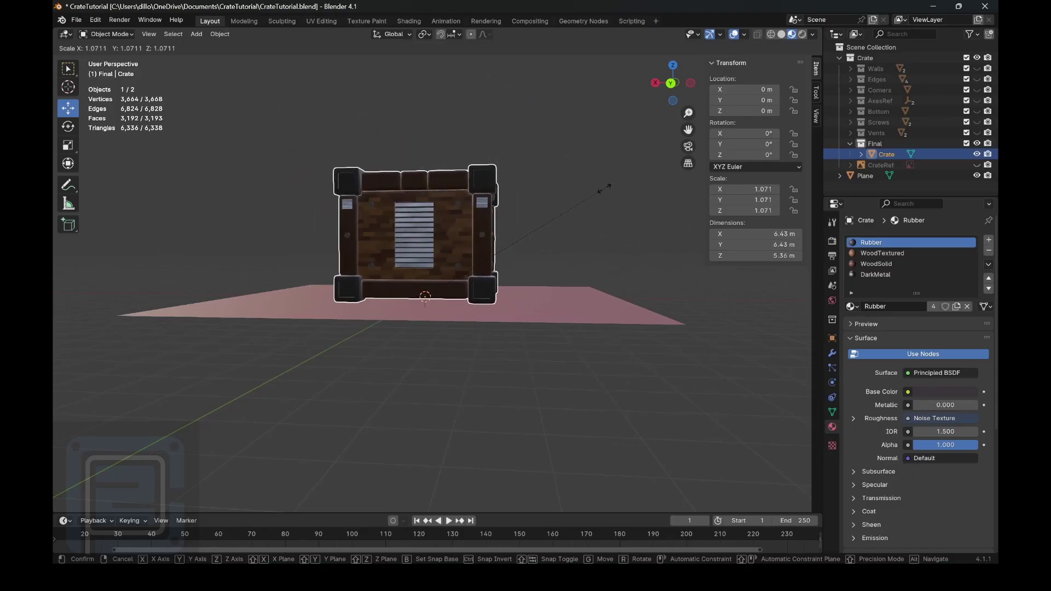
right_click(593, 198)
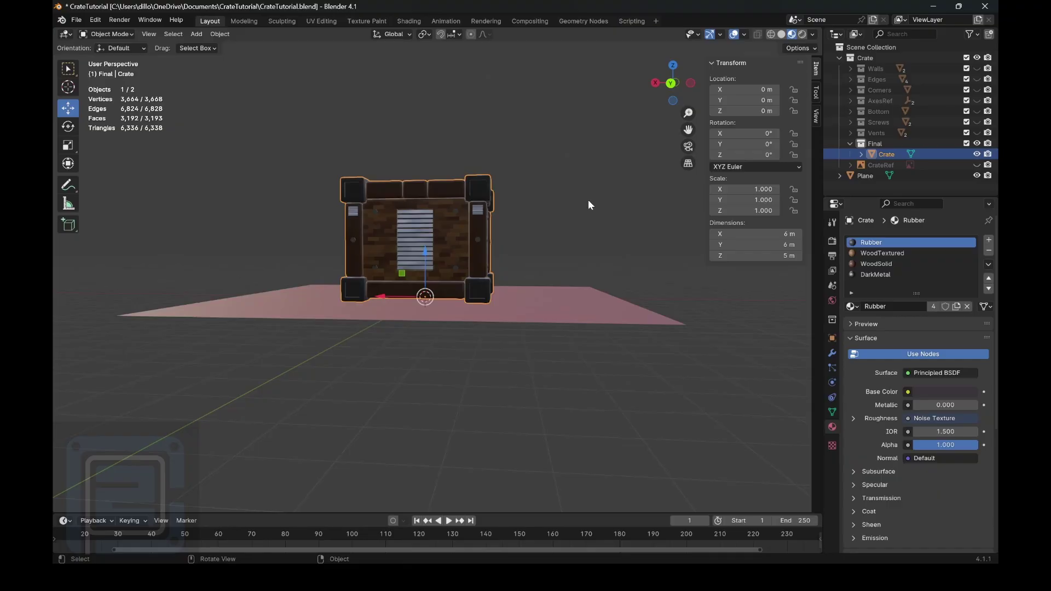
Hide the ground plane so that only the crate is shown.
left_click_drag(673, 82, 644, 177)
left_click(497, 188)
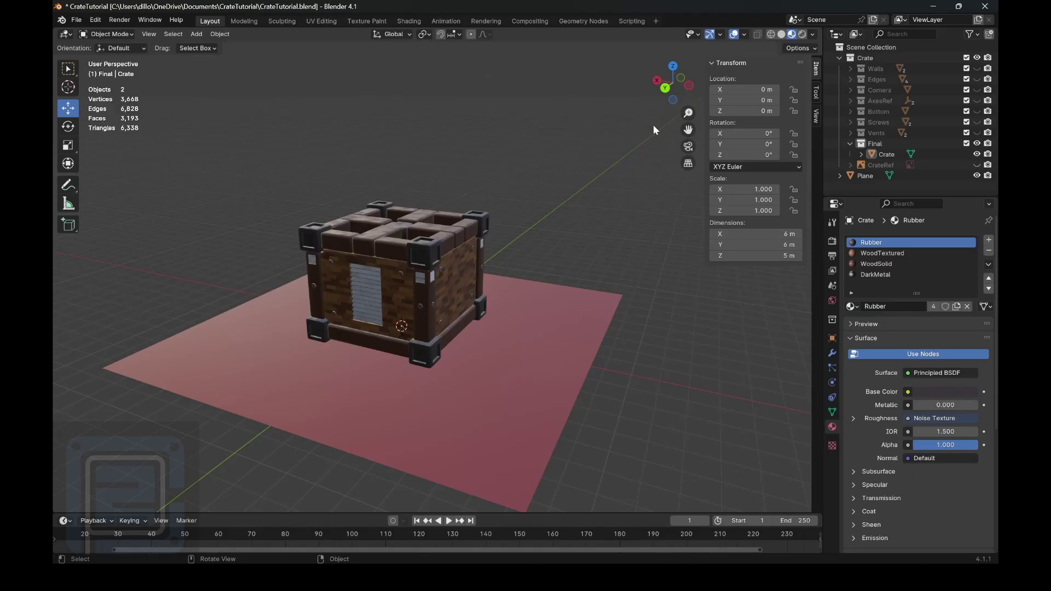
left_click_drag(687, 129, 707, 124)
left_click(589, 366)
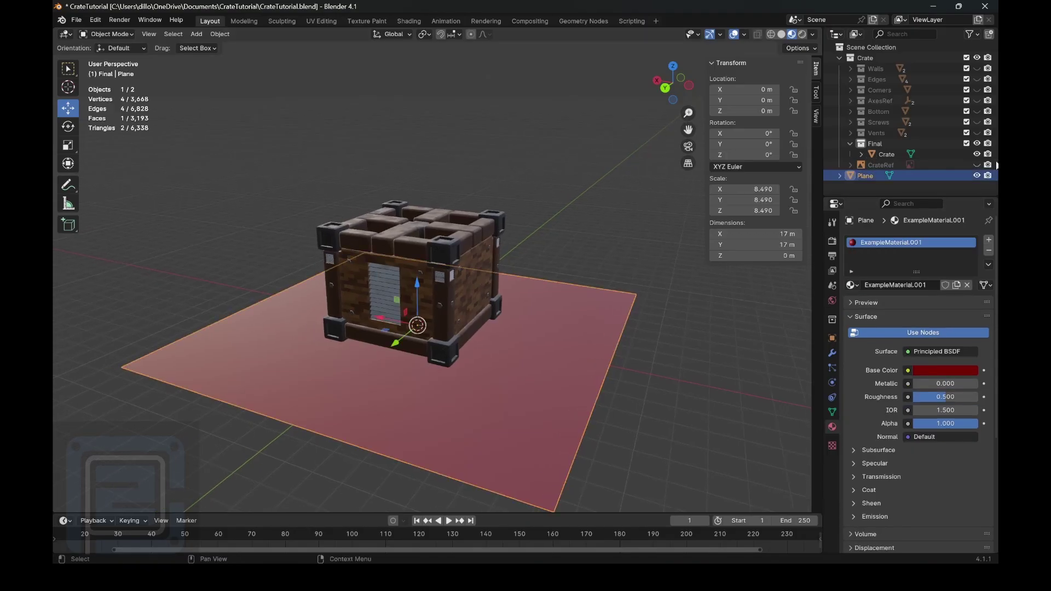
key("h")
scroll(445, 255, "up", 3)
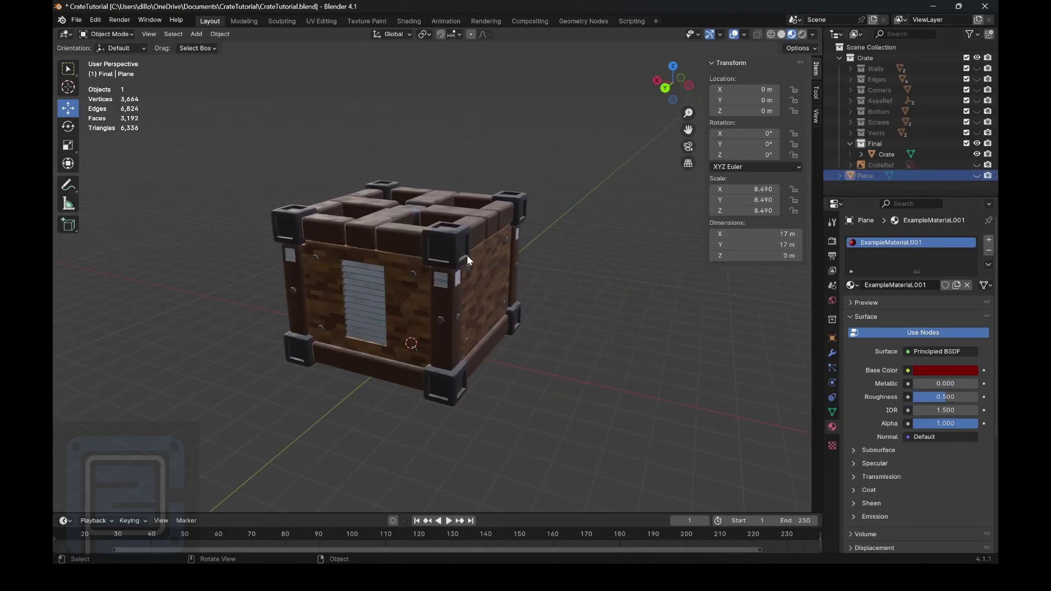
Examine the options for applying the crate's transforms, such as Rotation & Scale, without applying any, and reselect the crate.
left_click(497, 246)
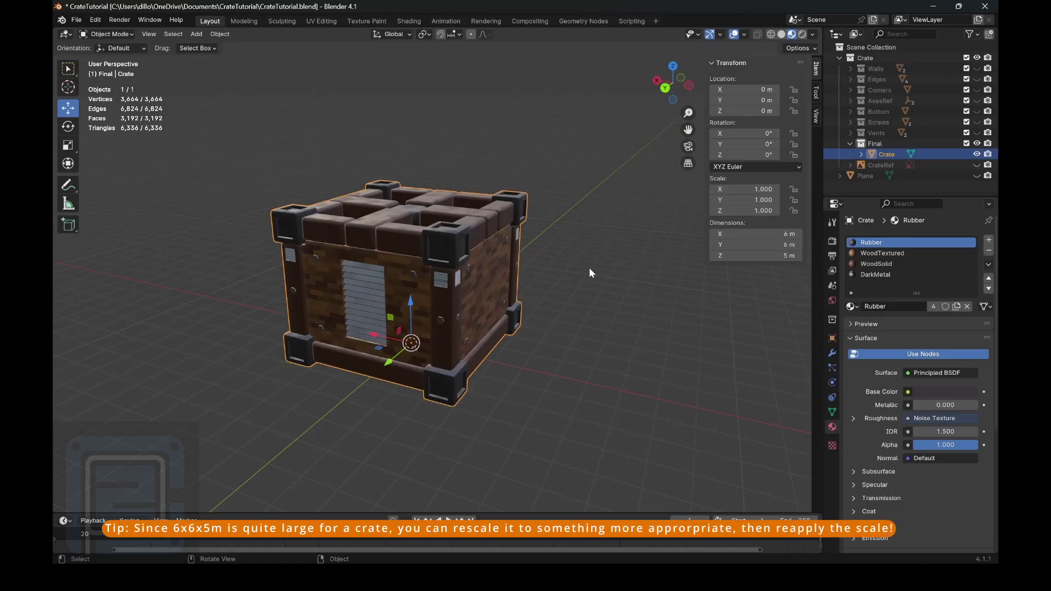
left_click(220, 34)
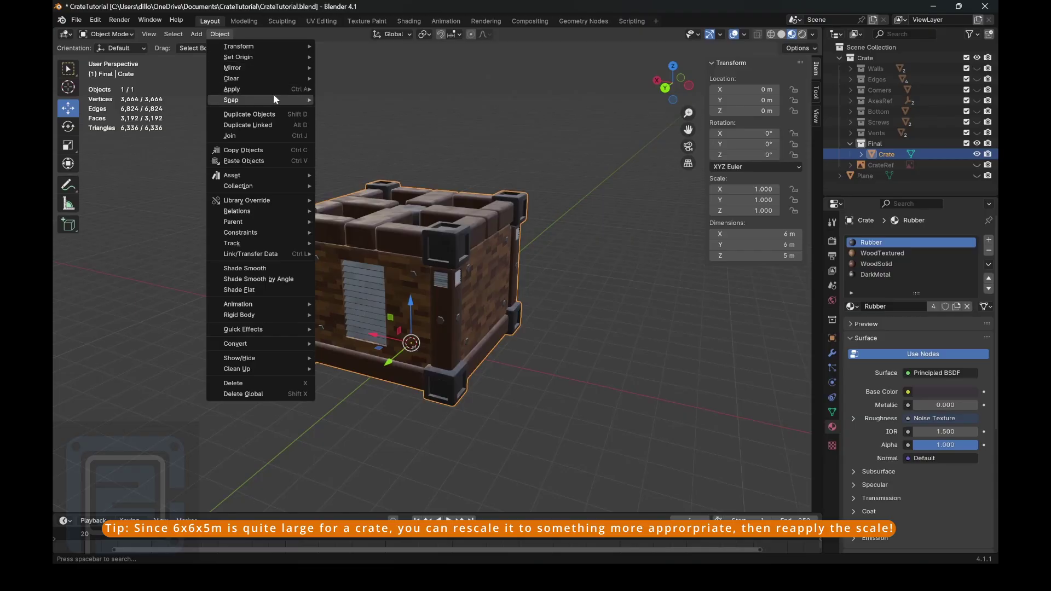
mouse_move(277, 90)
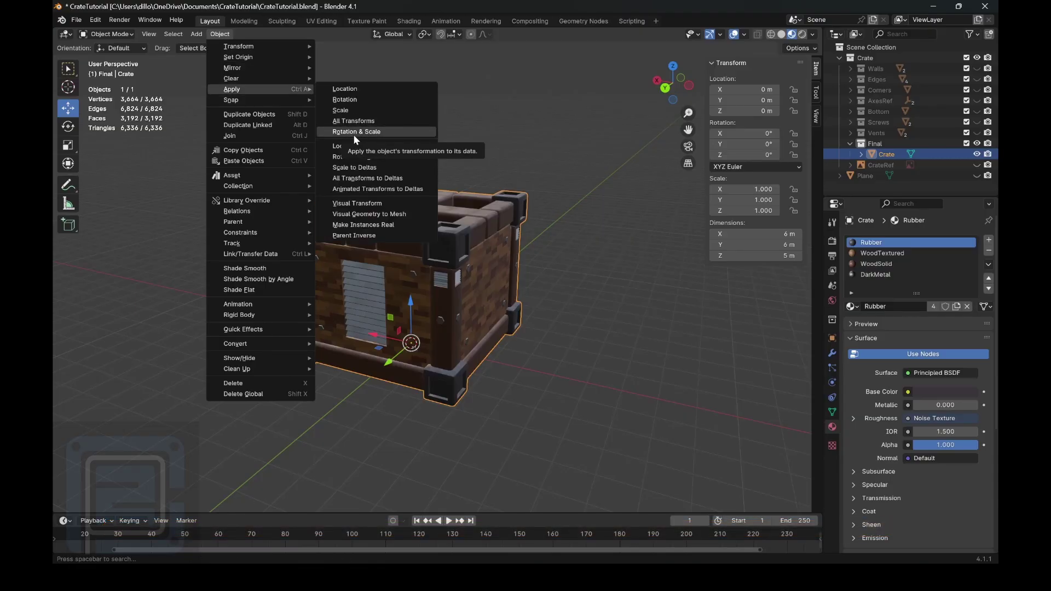
left_click(600, 300)
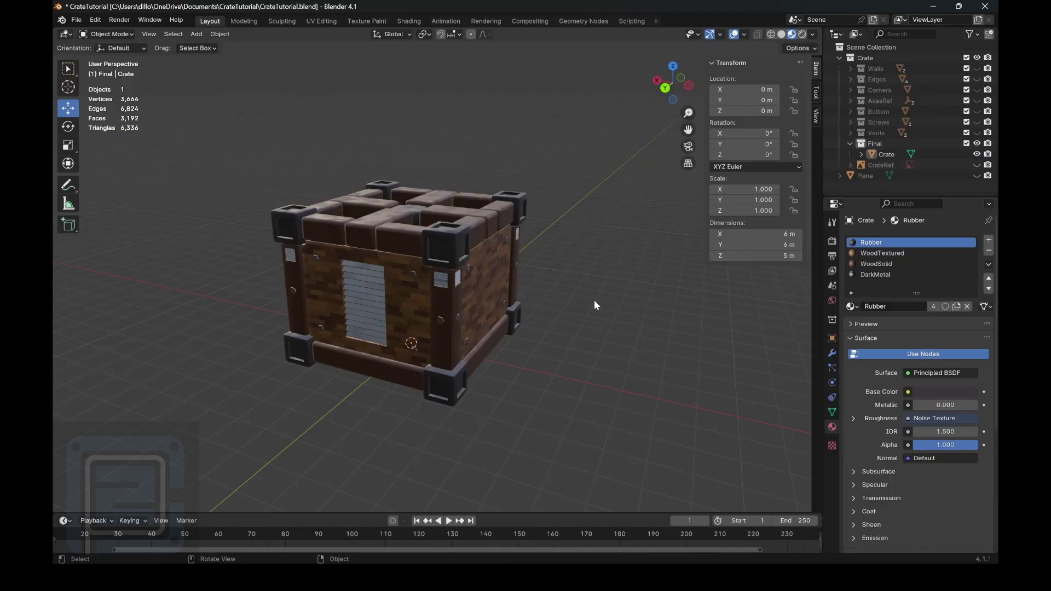
middle_click_drag(593, 300, 470, 258)
left_click(470, 257)
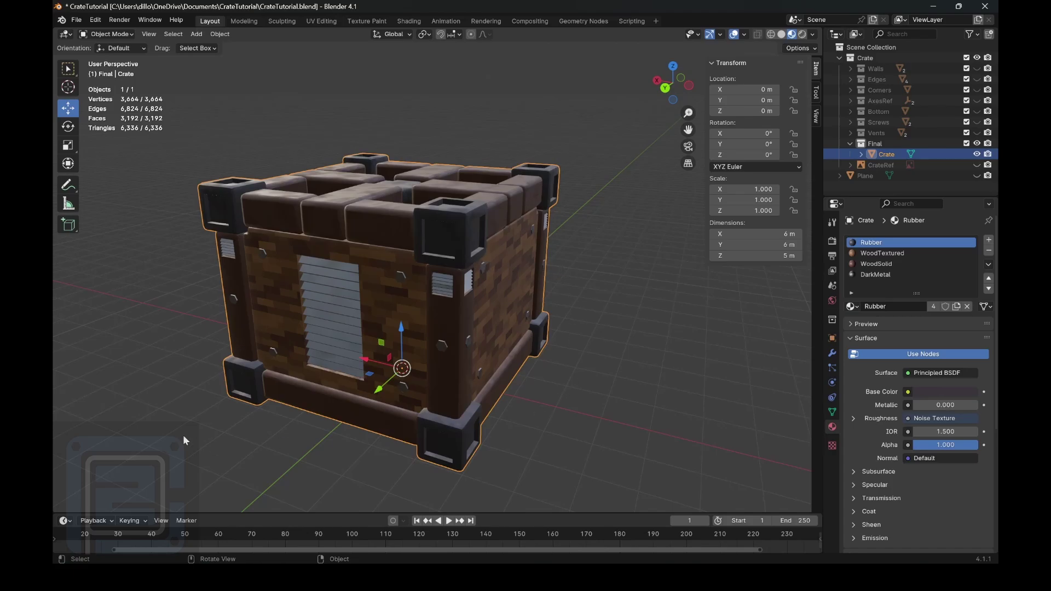
Show the ground plane under the crate again.
scroll(428, 351, "down", 1)
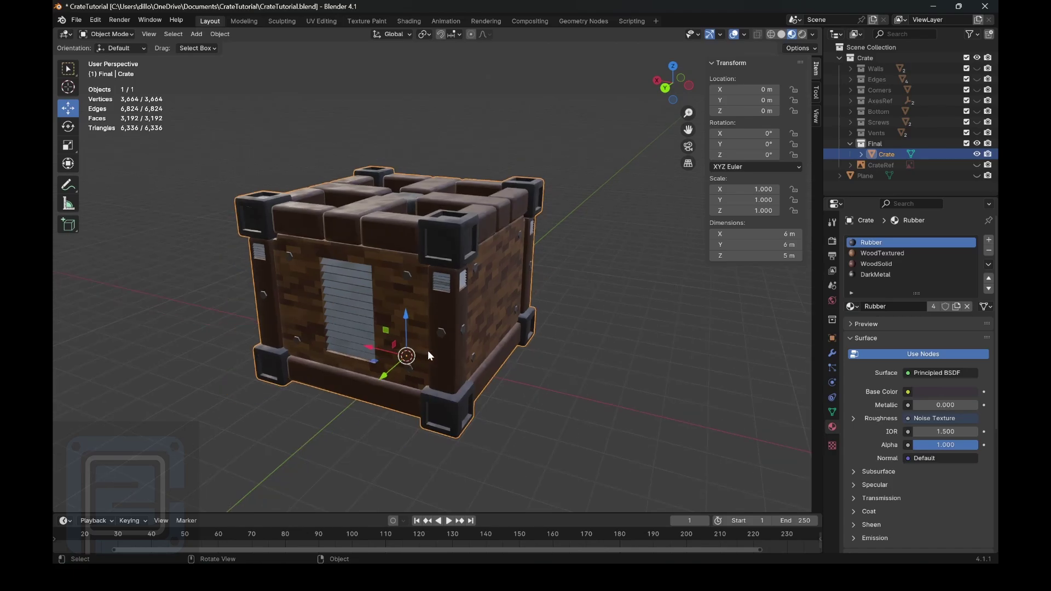
left_click(976, 176)
scroll(556, 293, "down", 2)
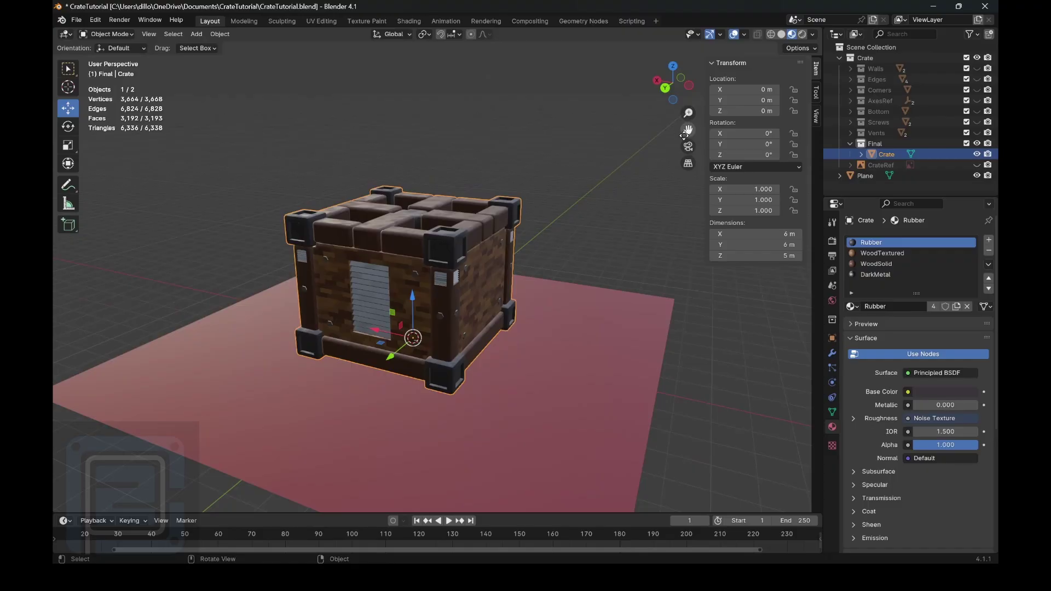
left_click_drag(686, 131, 676, 93)
scroll(551, 116, "down", 3)
scroll(554, 166, "up", 3)
scroll(475, 235, "down", 2)
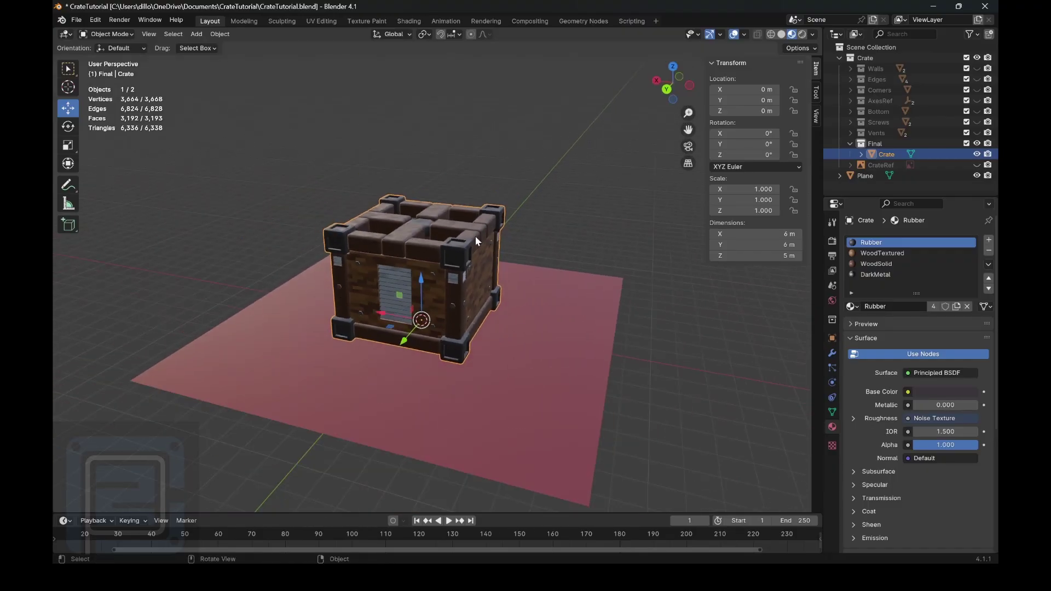
Raise the crate about 5.8 m above the plane along the global Z axis and reselect it.
left_click_drag(426, 280, 429, 159)
left_click(592, 199)
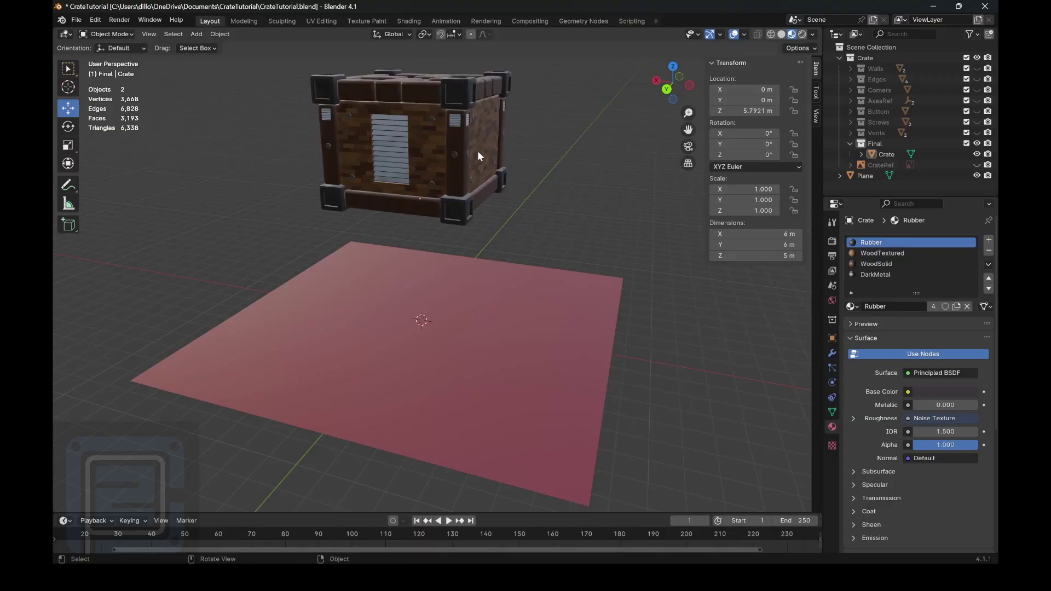
left_click(454, 153)
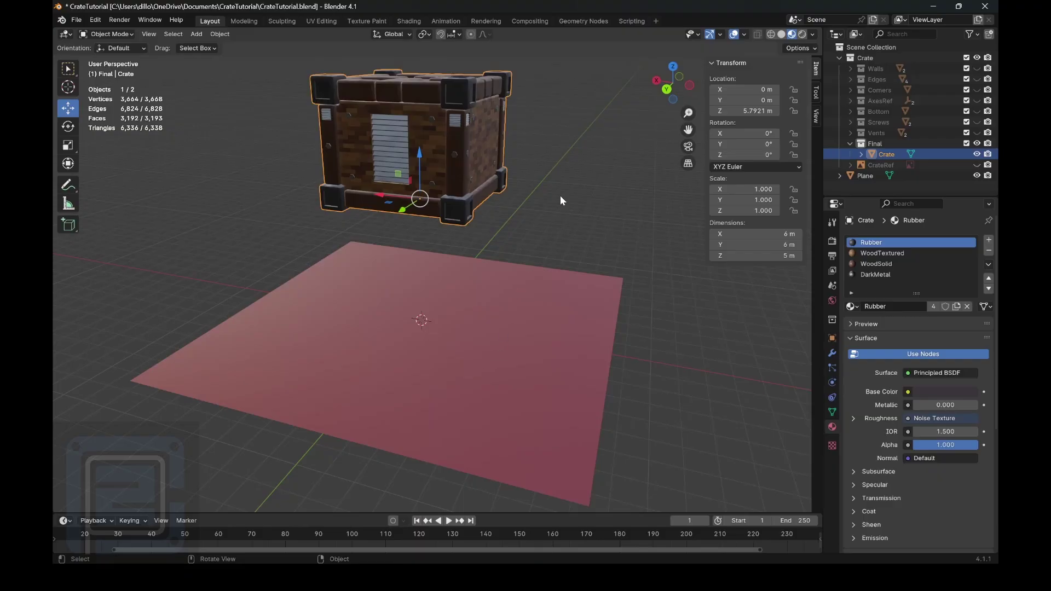
scroll(407, 164, "up", 3)
scroll(452, 155, "down", 4)
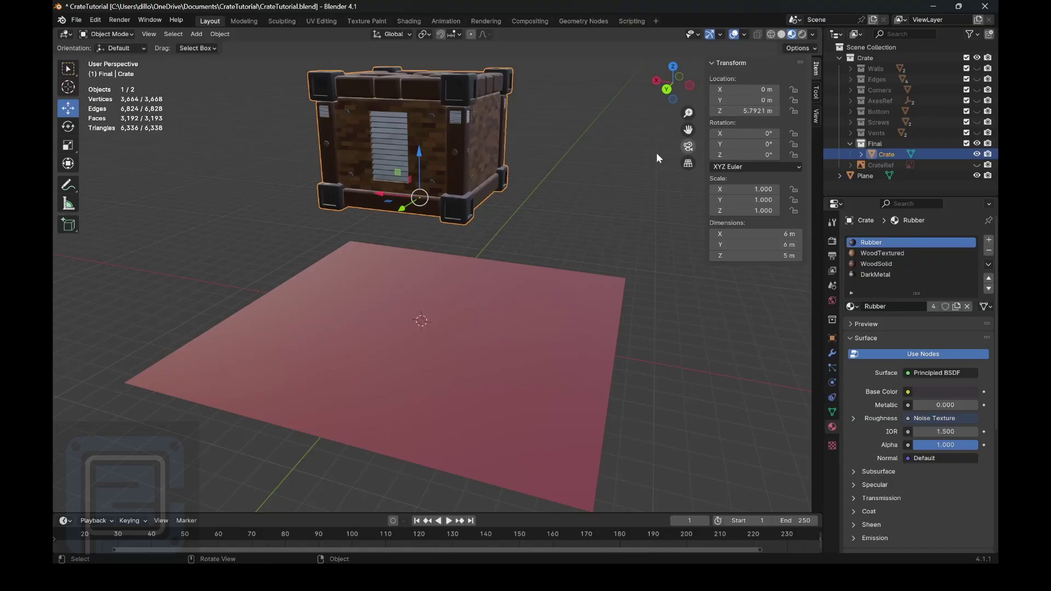
Set the crate's Z location to 0 m and deselect it.
left_click(747, 111)
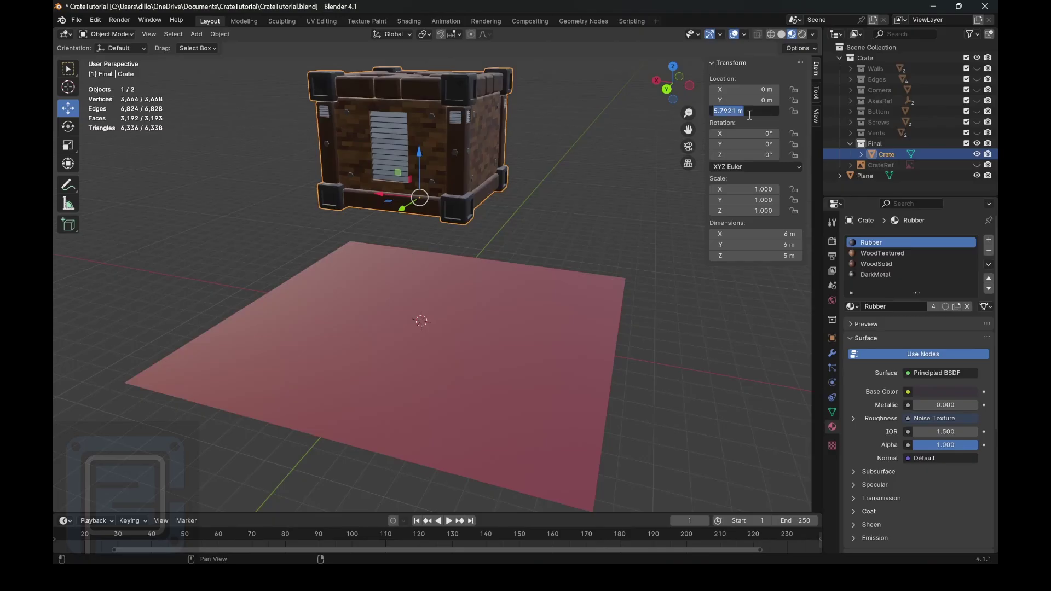
type("0")
key("Return")
left_click(580, 218)
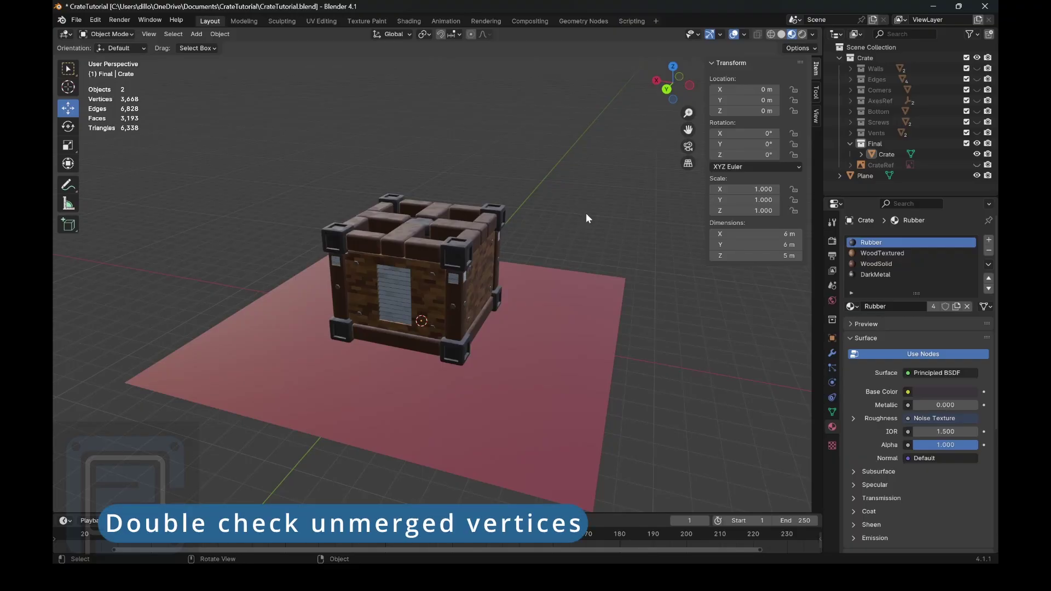
Select all of the crate's vertices in Edit Mode and merge them by distance with a 0.0001 m threshold.
left_click(459, 221)
key("Tab")
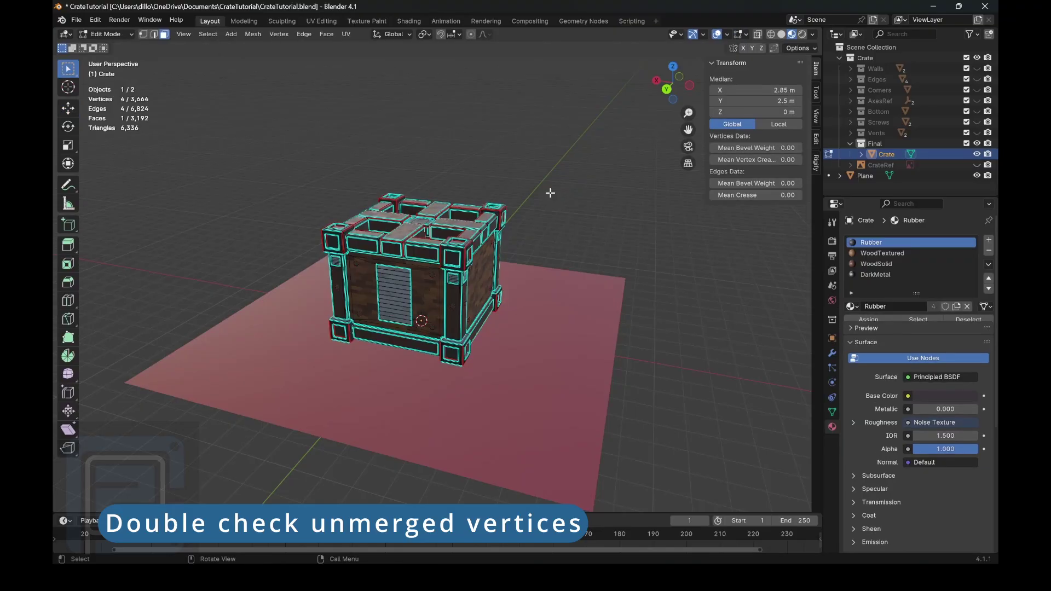
key("a")
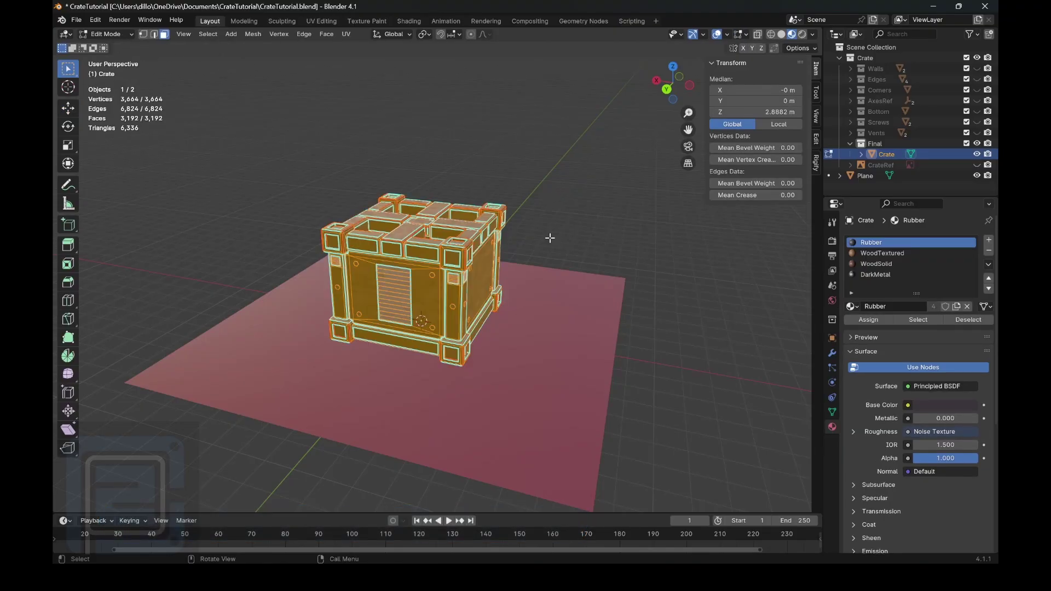
left_click(143, 34)
scroll(478, 213, "up", 3)
right_click(477, 214)
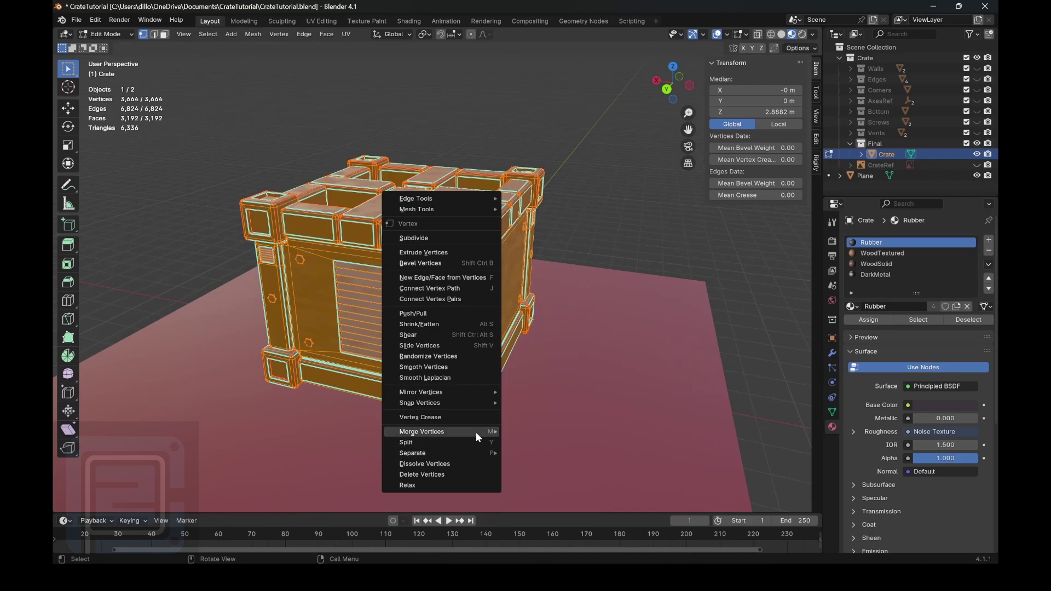
mouse_move(476, 432)
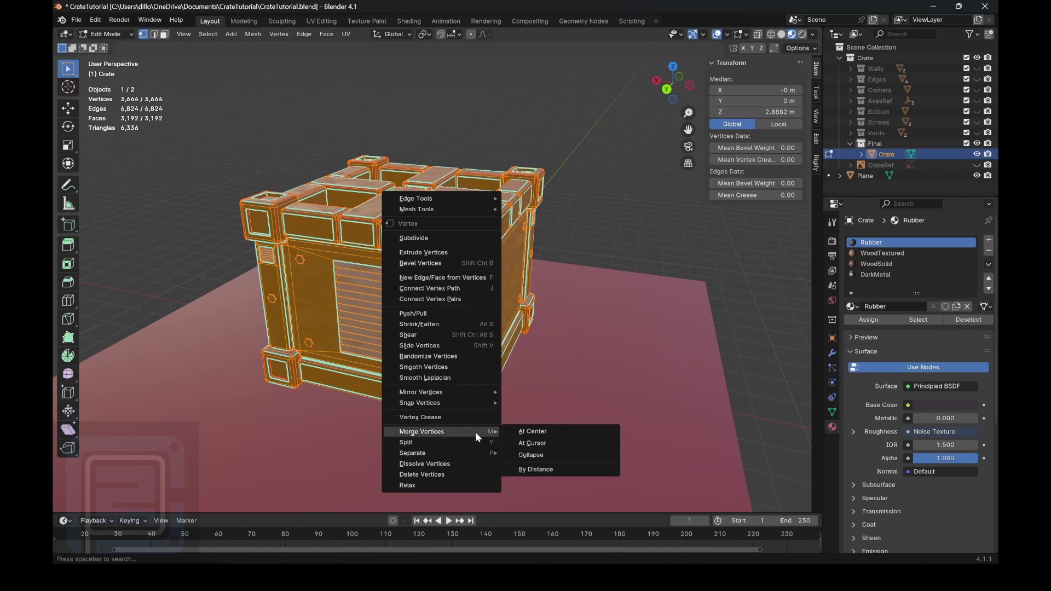
left_click(537, 468)
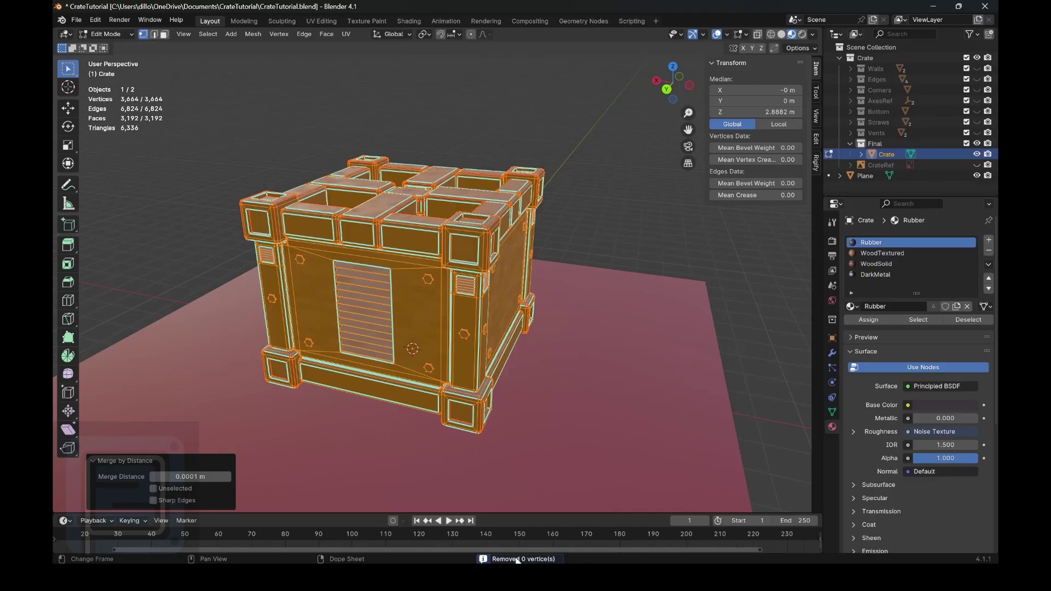
Return the crate to Object Mode and hide the ground plane in the scene.
left_click(613, 201)
left_click(119, 34)
left_click(115, 47)
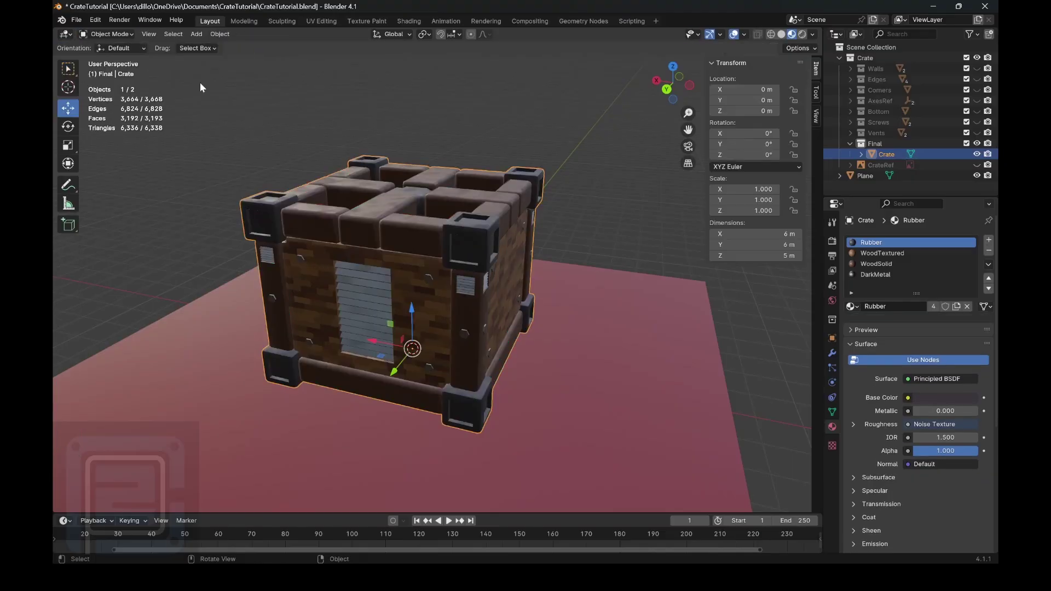
scroll(200, 88, "down", 2)
left_click(977, 175)
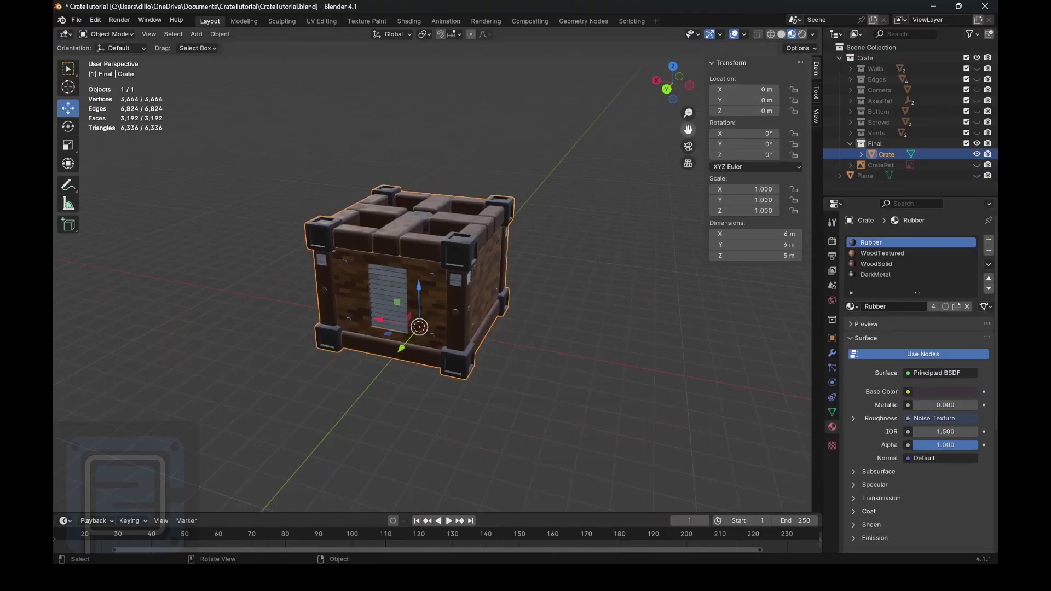
Select only the crate and open the FBX export settings.
left_click_drag(688, 129, 724, 140)
left_click(609, 179)
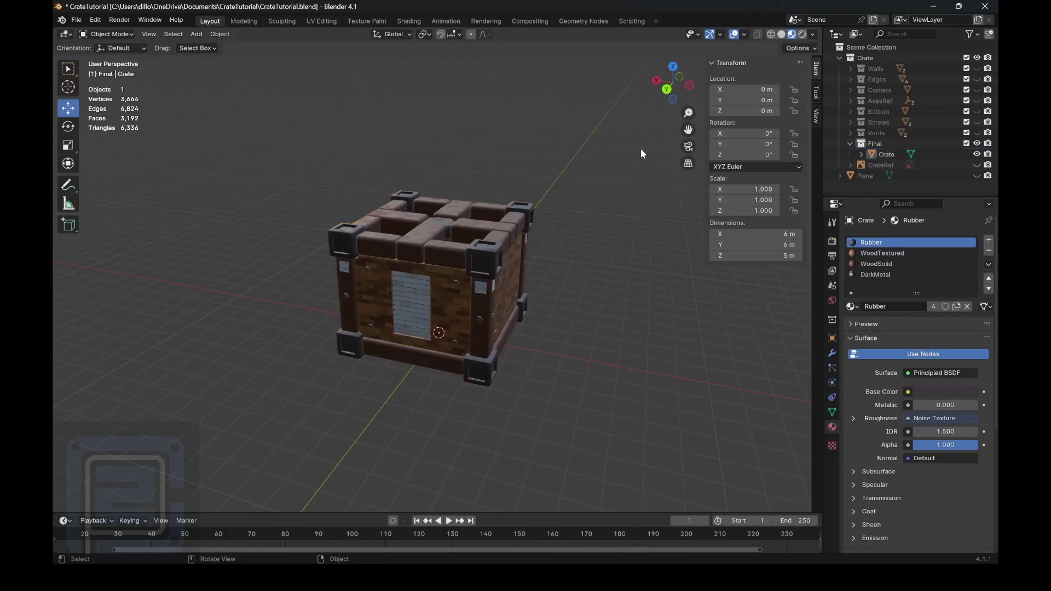
left_click(492, 217)
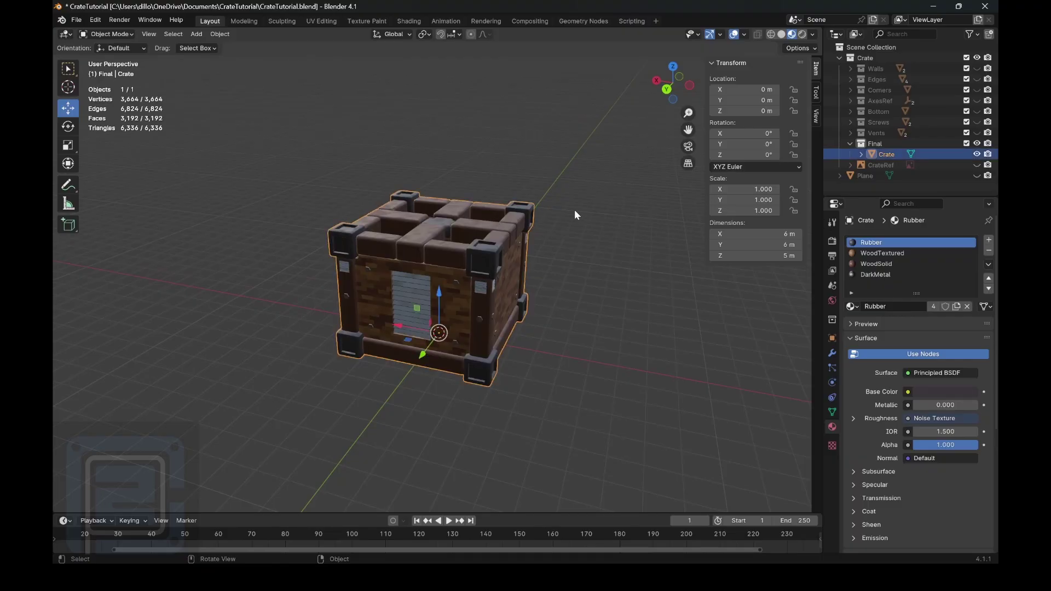
left_click(76, 20)
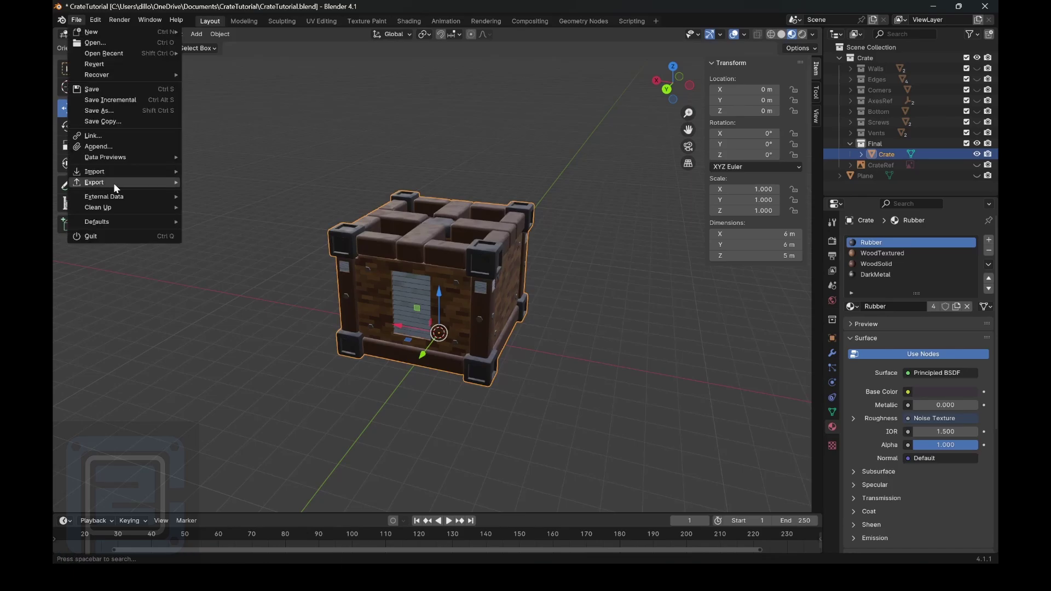
mouse_move(113, 182)
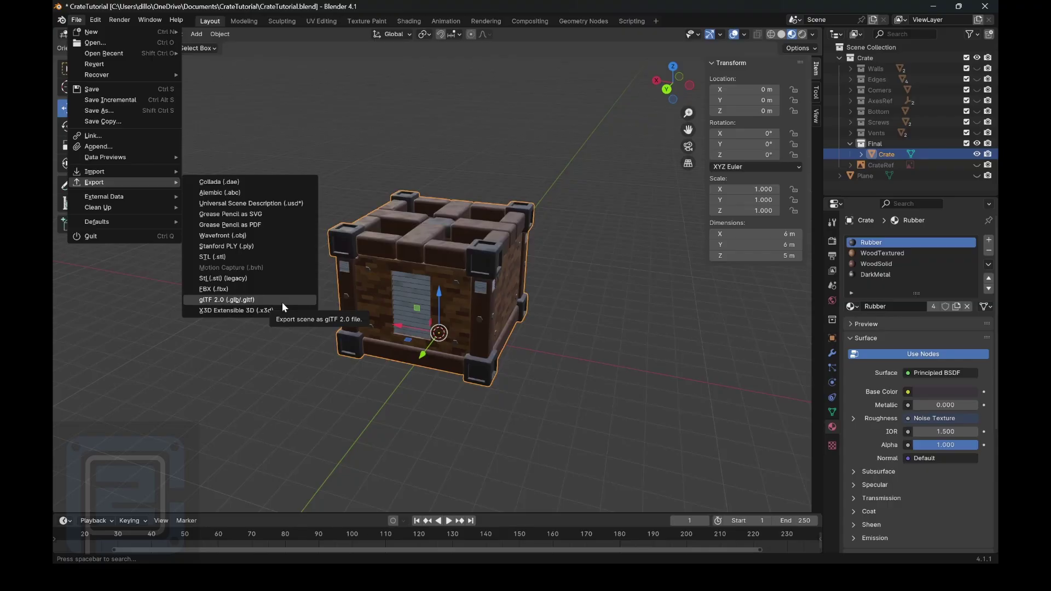
left_click(256, 292)
left_click_drag(546, 129, 481, 130)
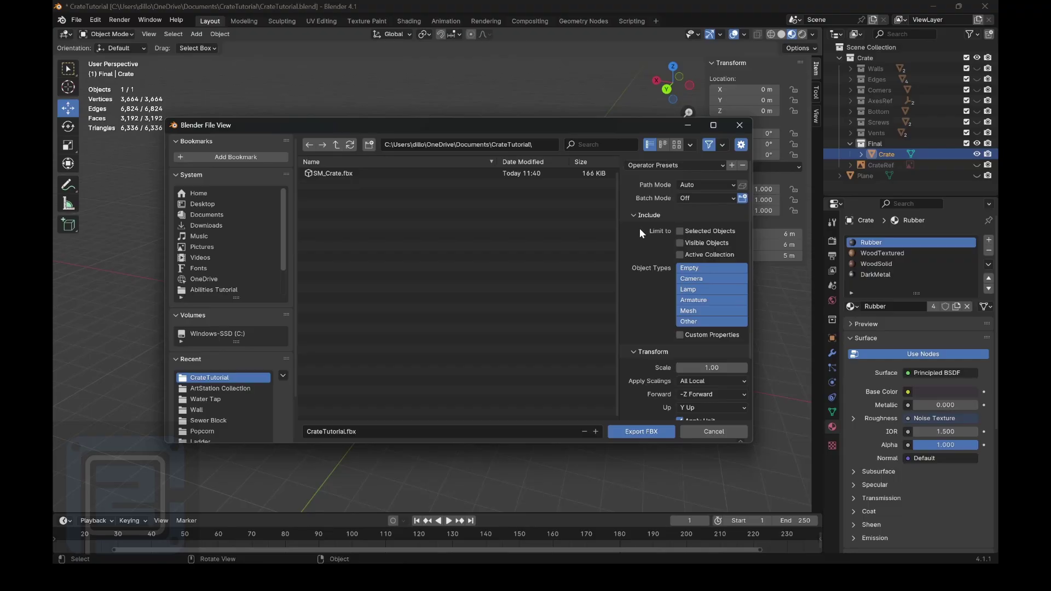
Limit the FBX export to selected objects and include only the Mesh object type.
left_click(680, 231)
left_click_drag(678, 232, 680, 256)
left_click_drag(680, 231, 679, 243)
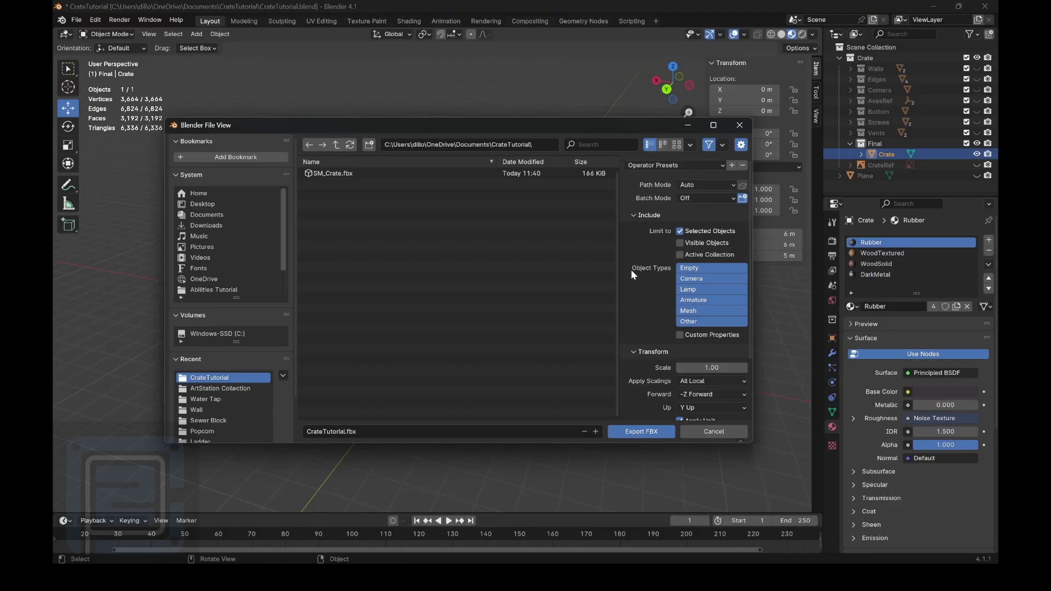
left_click(709, 311)
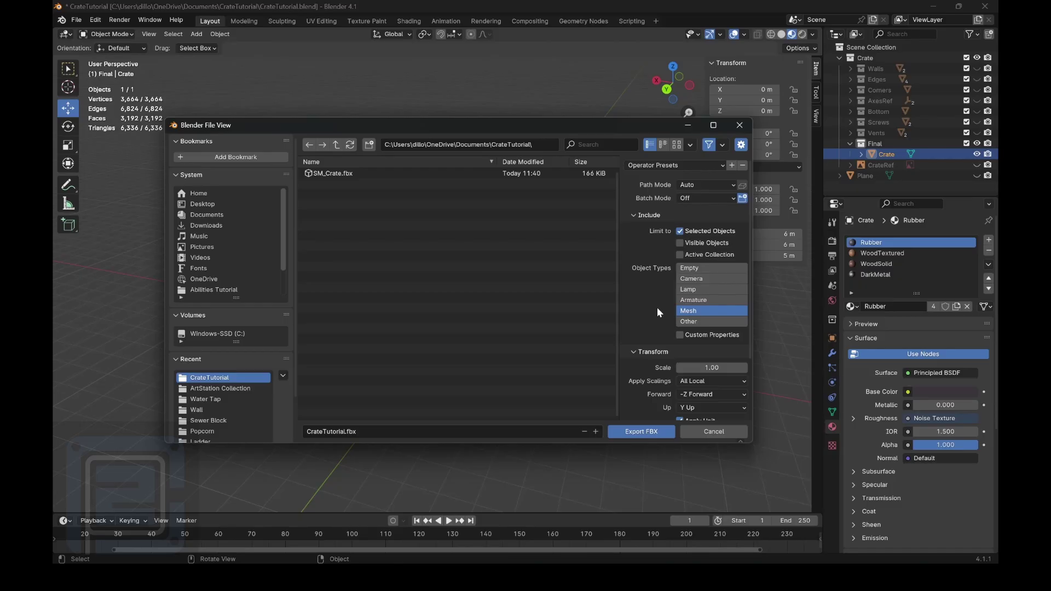
Set the FBX export's geometry smoothing to Face.
scroll(657, 307, "down", 4)
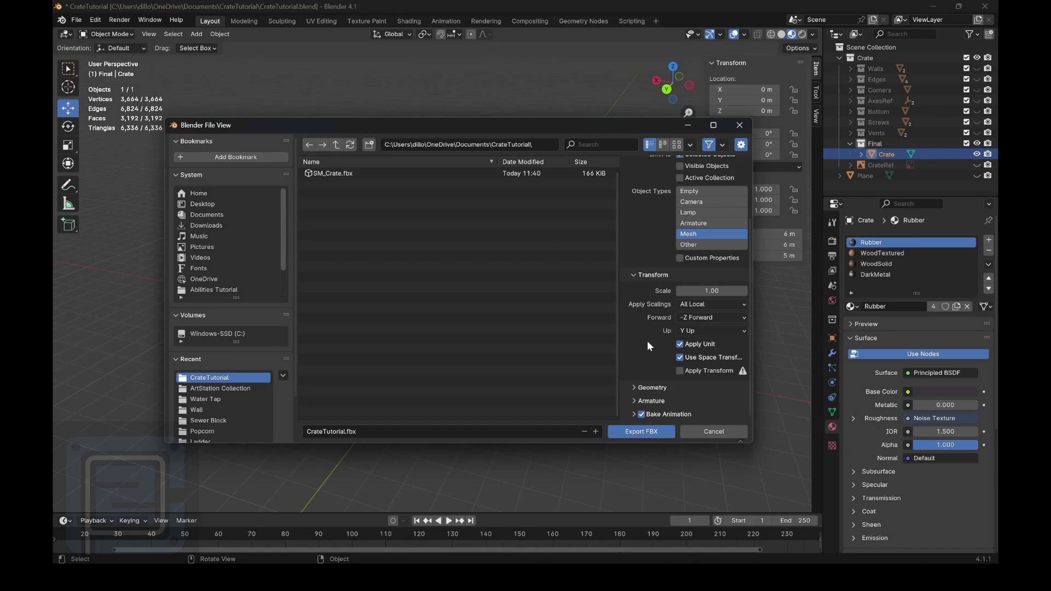
left_click(635, 386)
scroll(657, 353, "down", 5)
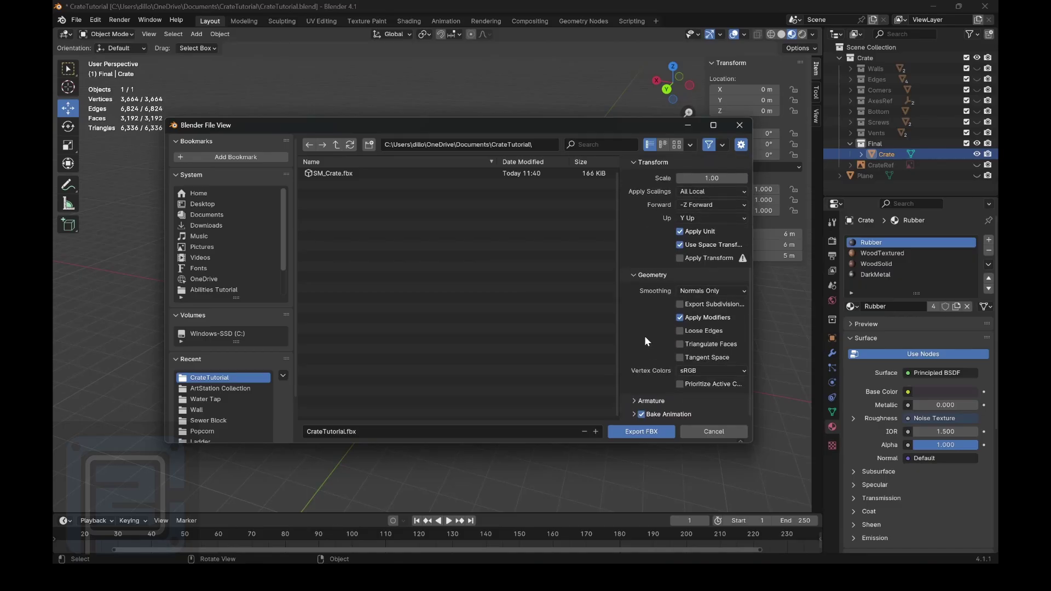
left_click(701, 291)
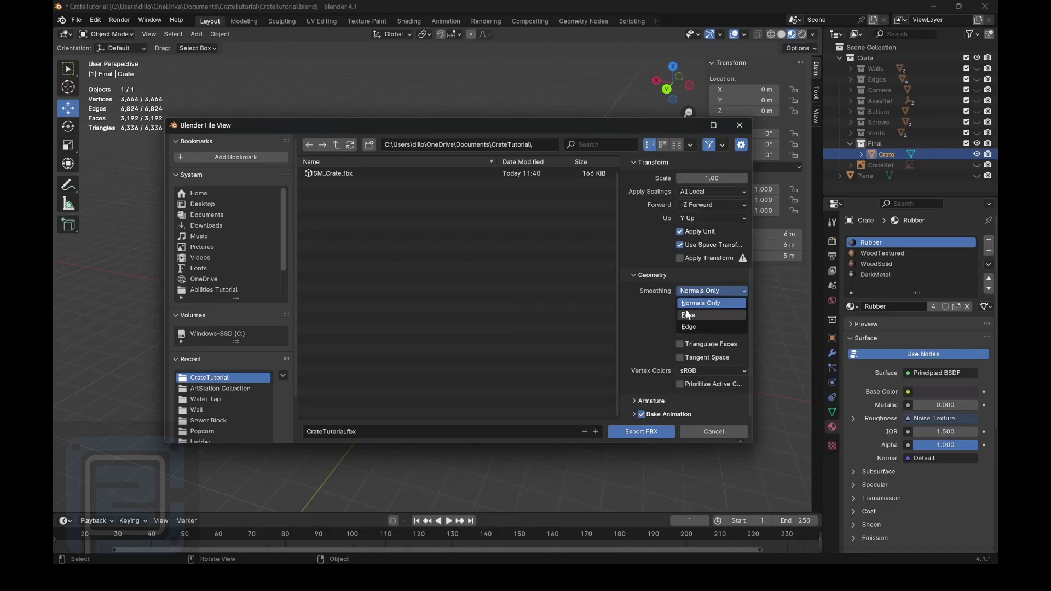
left_click(703, 304)
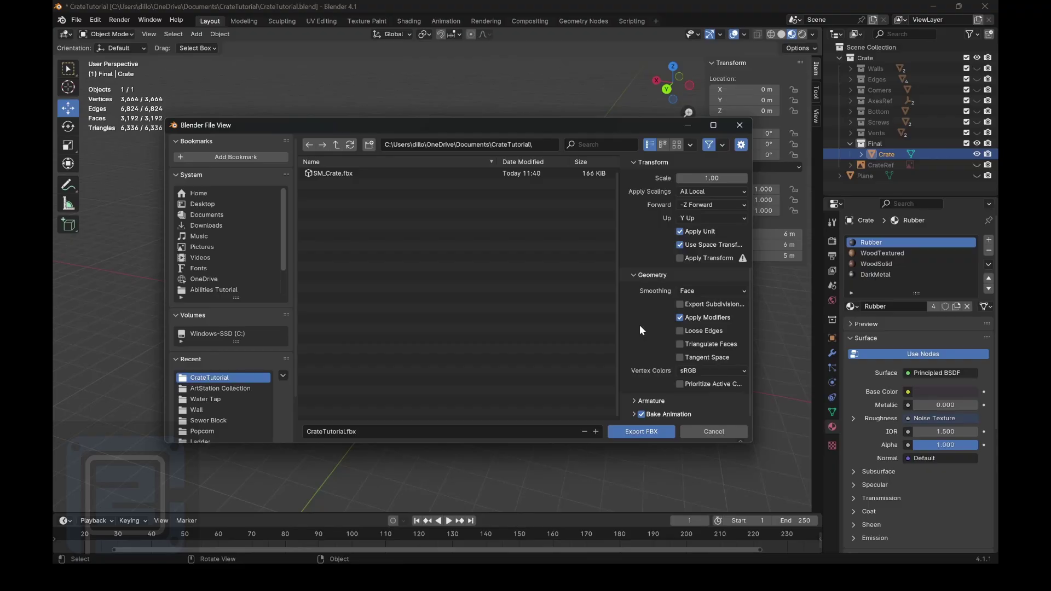
left_click(706, 293)
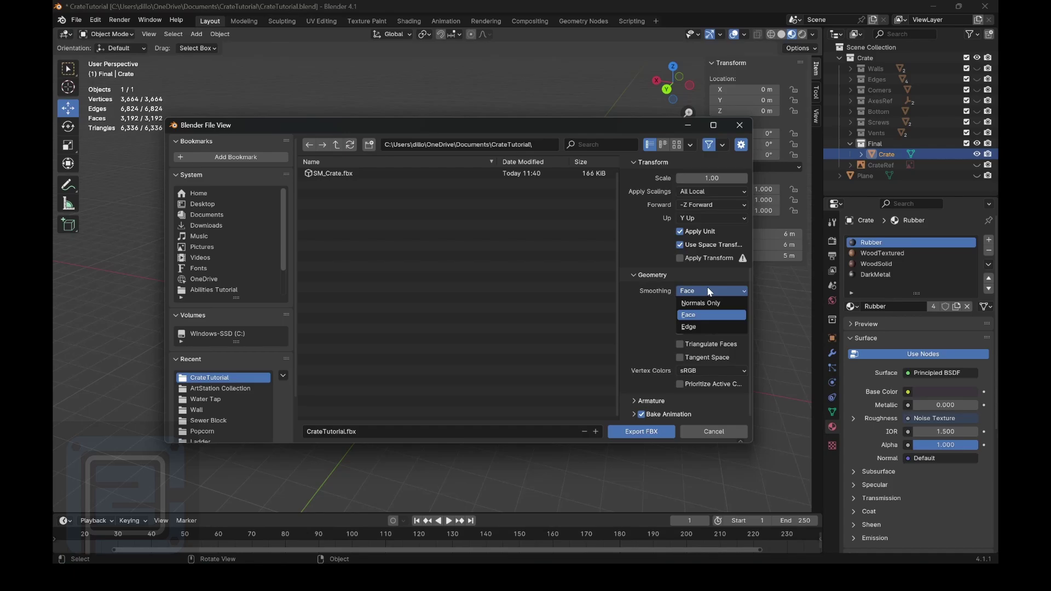
left_click(701, 315)
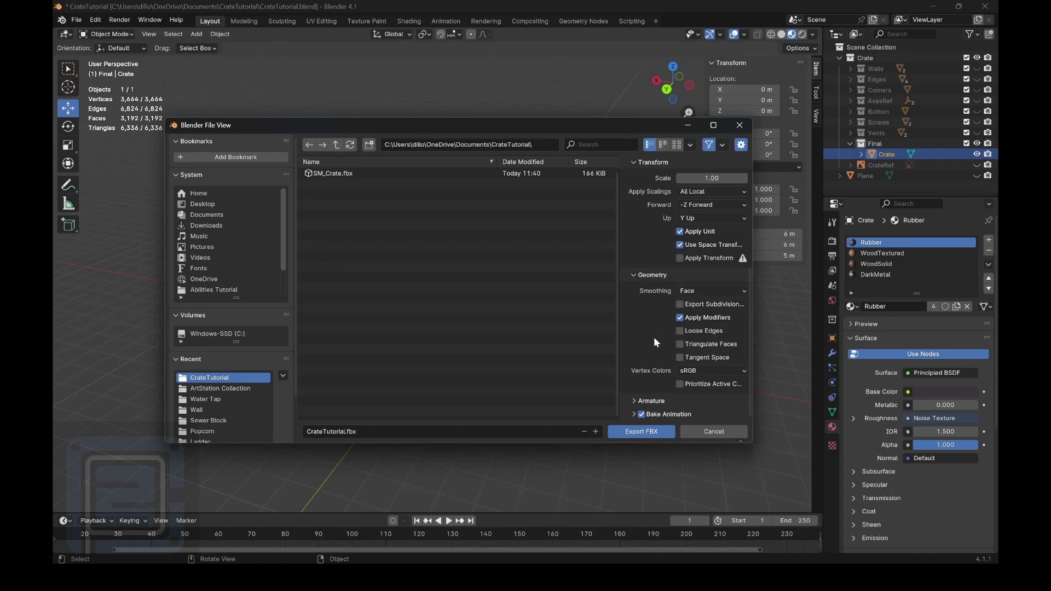
Turn off Add Leaf Bones for the armature and disable Bake Animation in the FBX export.
left_click(633, 401)
scroll(662, 350, "down", 3)
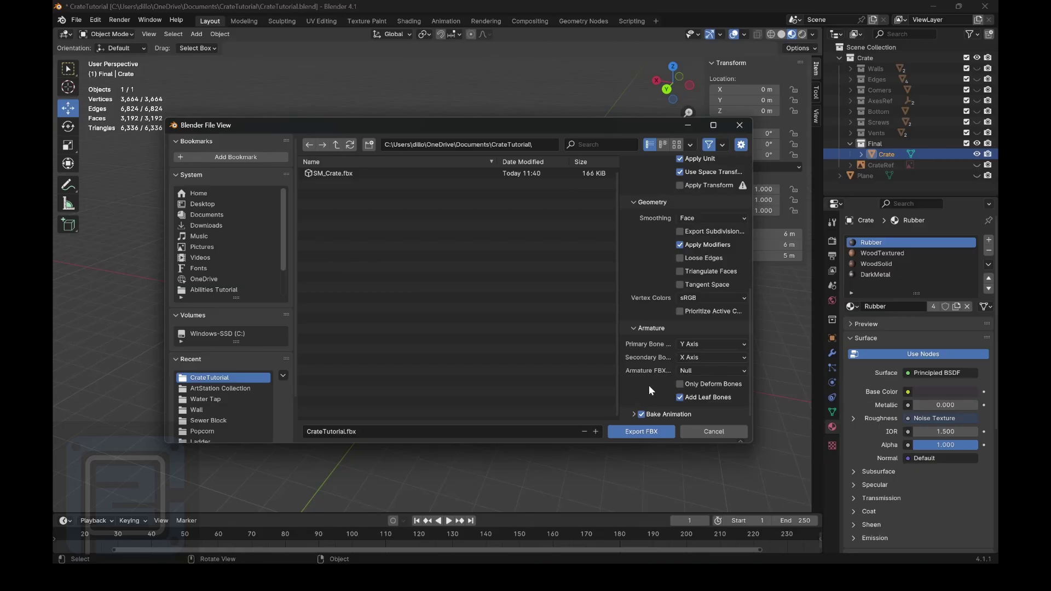
left_click(679, 398)
left_click(634, 414)
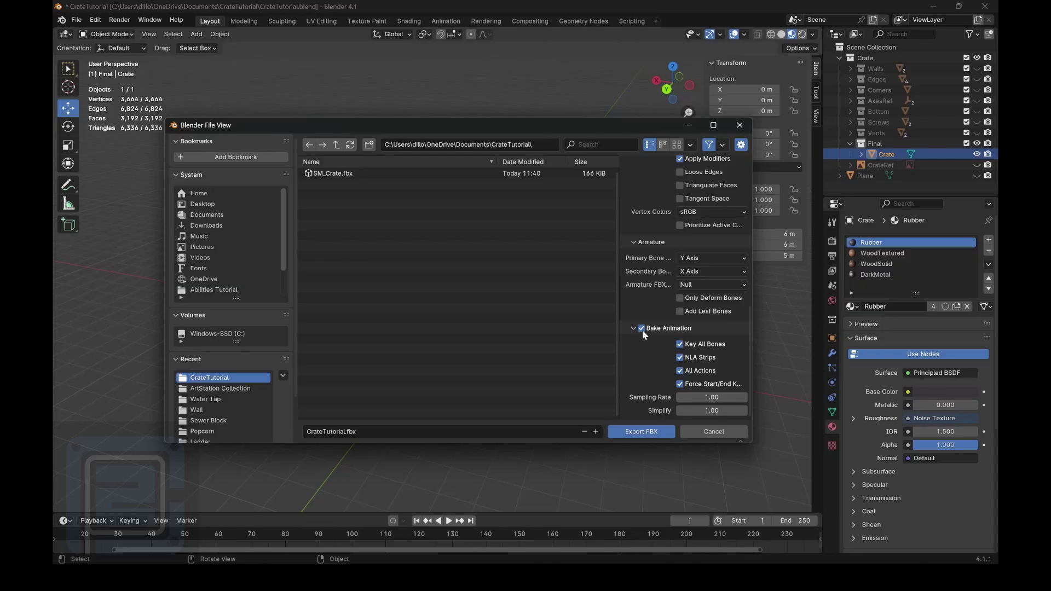
left_click(641, 329)
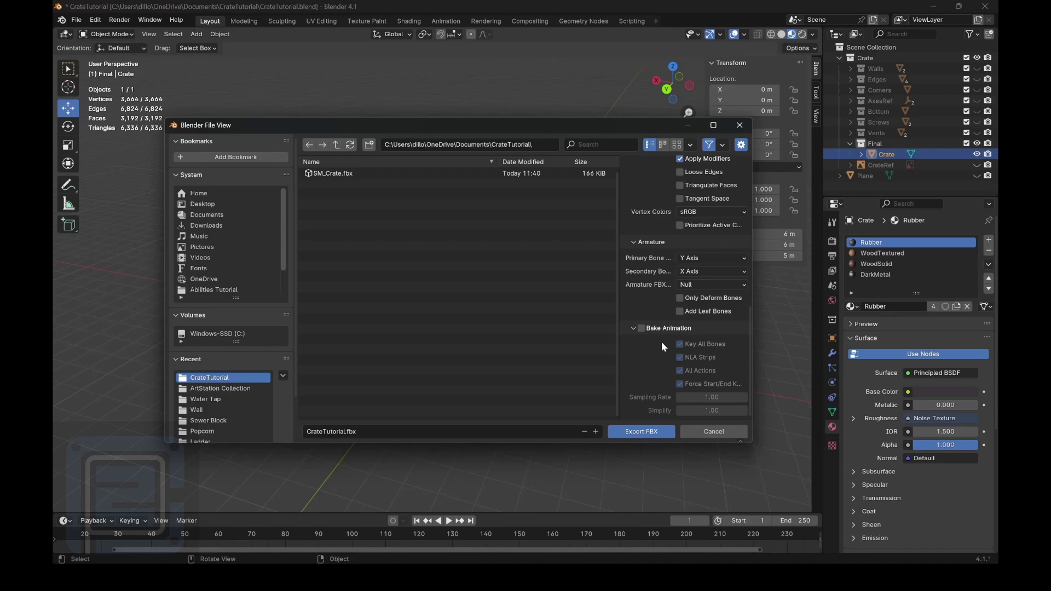
Name the export file SM_Crate.fbx and export it to the CrateTutorial folder, overwriting the existing file.
left_click(331, 433)
left_click(306, 432)
type("SM_")
key("Right")
key("Right")
key("Right")
key("Right")
key("Right")
key("Right")
key("Right")
key("Right")
key("Right")
key("BackSpace")
key("BackSpace")
key("BackSpace")
key("BackSpace")
key("BackSpace")
key("BackSpace")
key("BackSpace")
key("BackSpace")
key("Right")
key("Right")
key("Return")
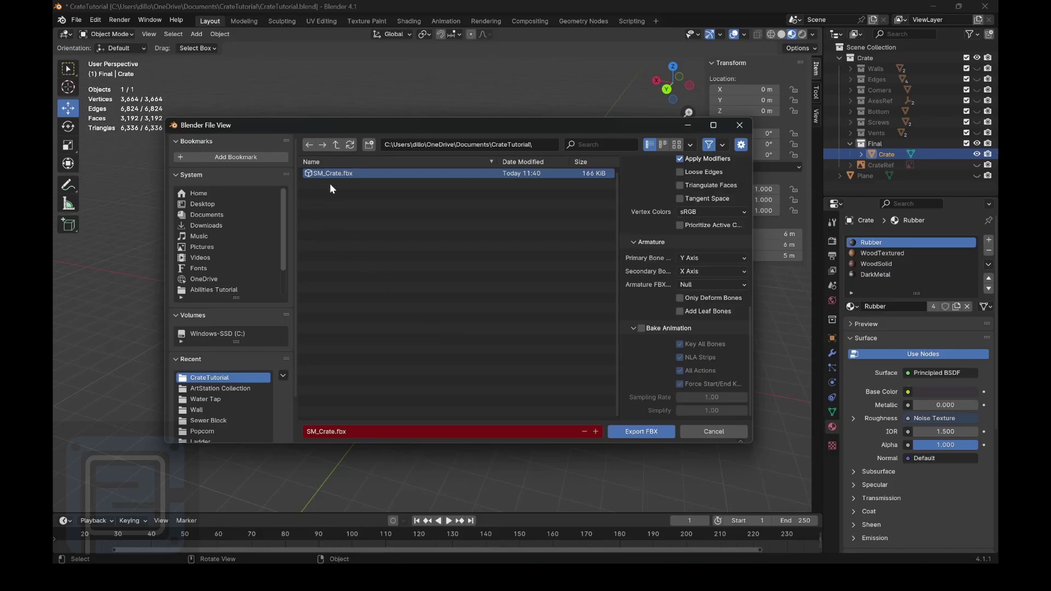
left_click(365, 431)
left_click(636, 433)
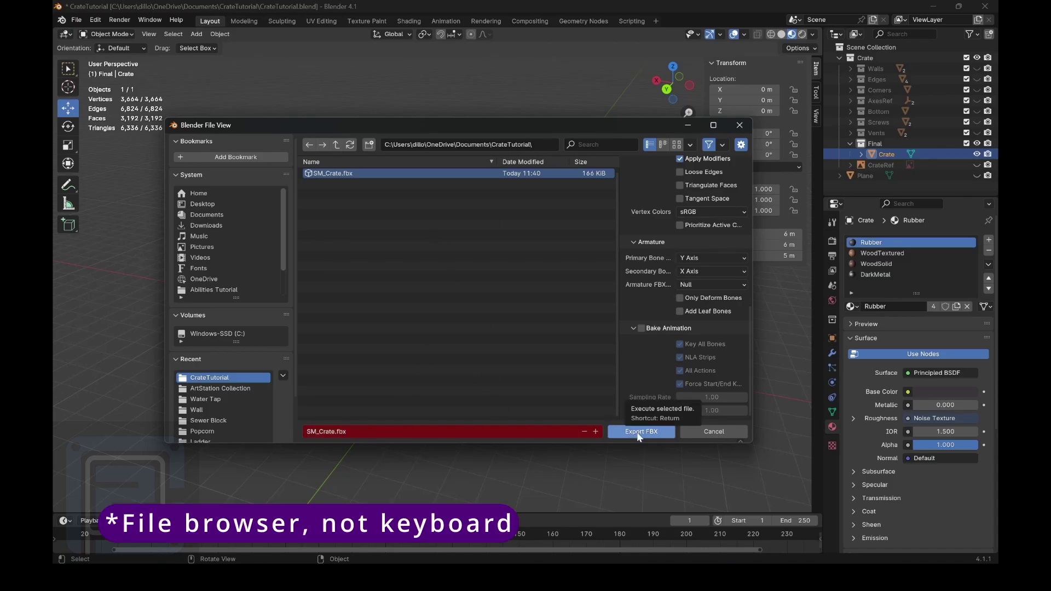
left_click(636, 433)
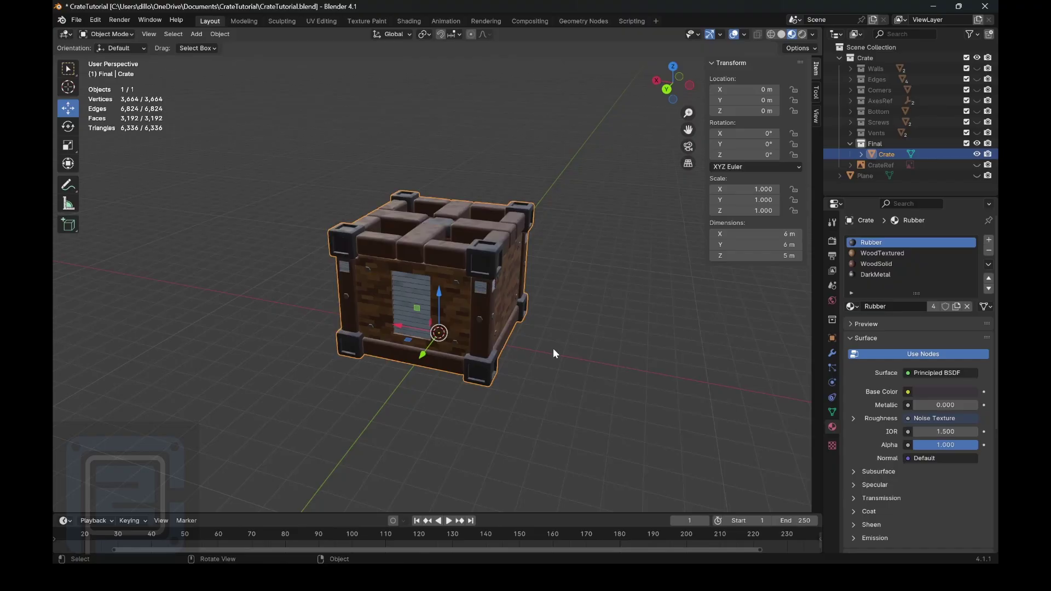
Start a glTF 2.0 export in glTF Binary (.glb) format, limited to selected objects.
left_click(78, 21)
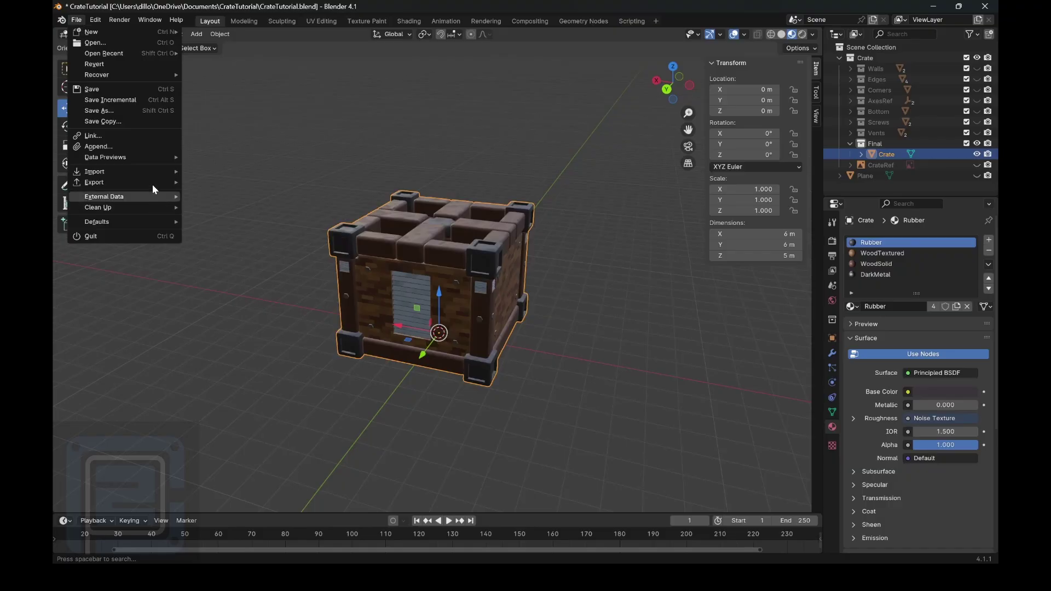
mouse_move(152, 184)
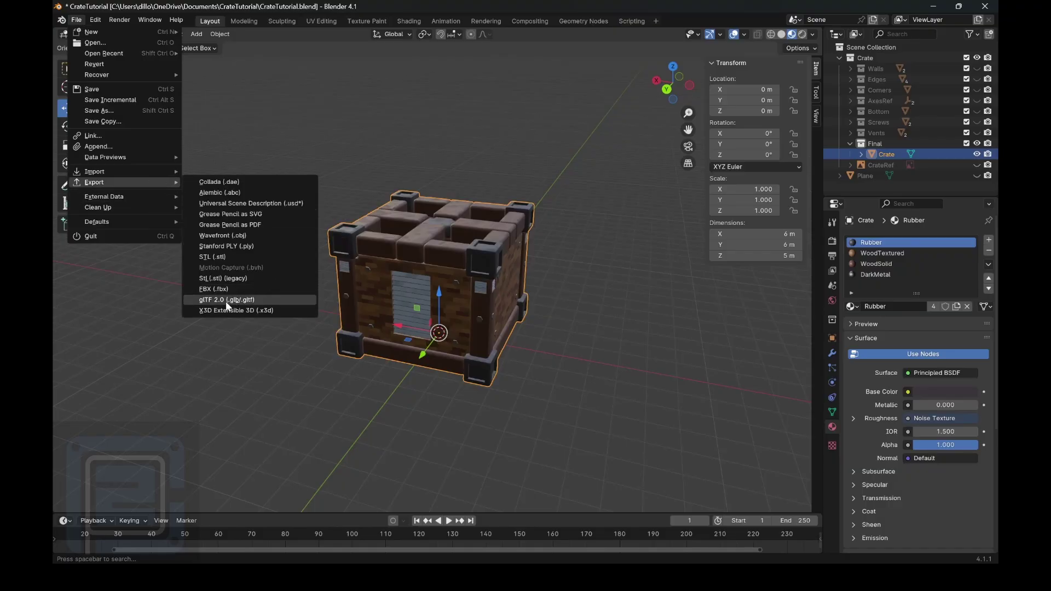
left_click(239, 302)
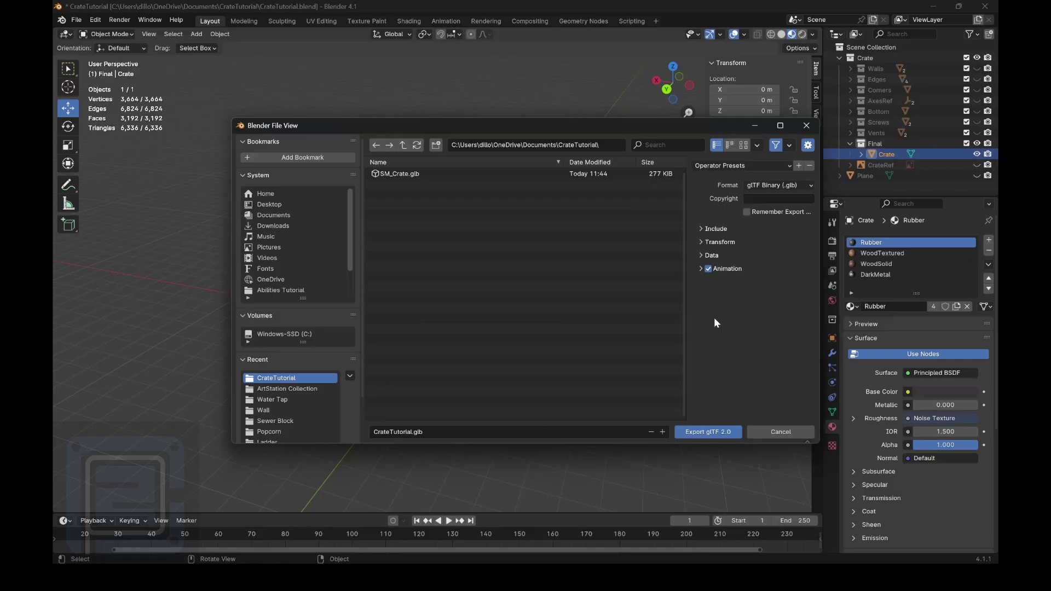
left_click(811, 186)
left_click(701, 227)
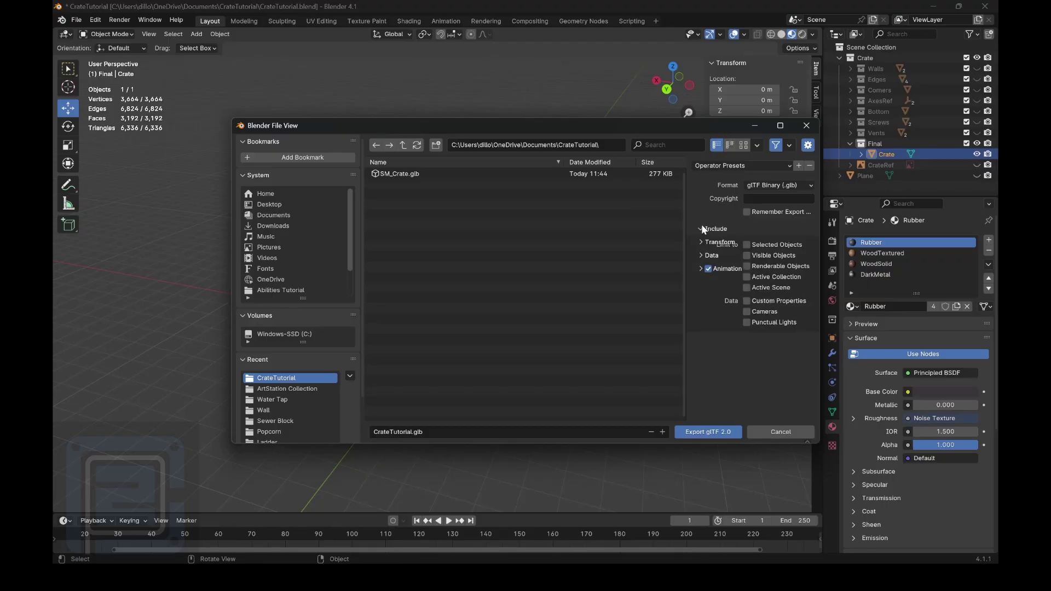
left_click(748, 244)
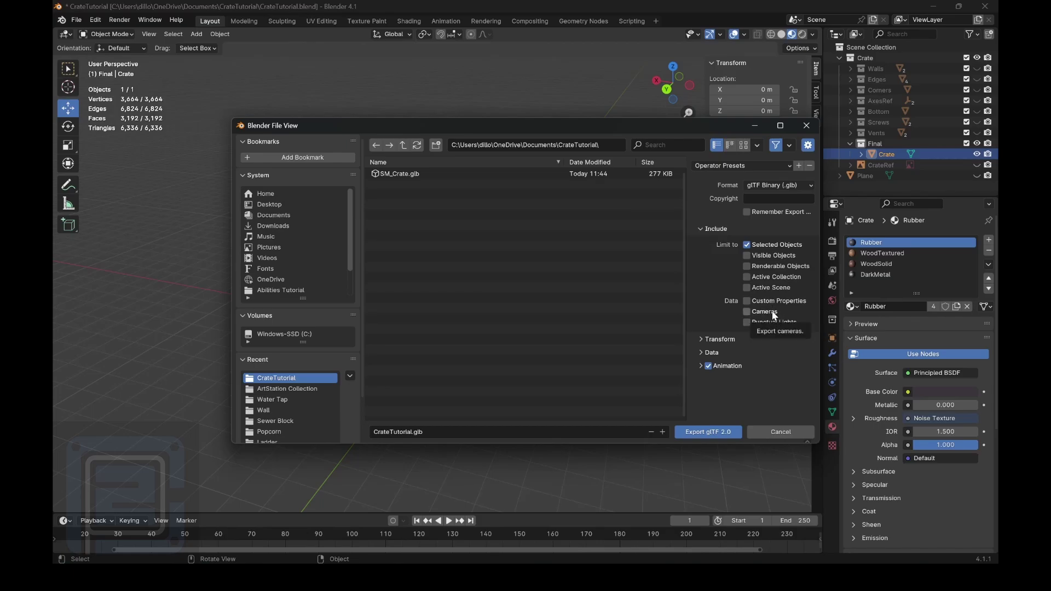
Look over the Transform, Scene Graph, Mesh and Material export settings and turn off Shape Keys, Skinning and Animation.
left_click(706, 339)
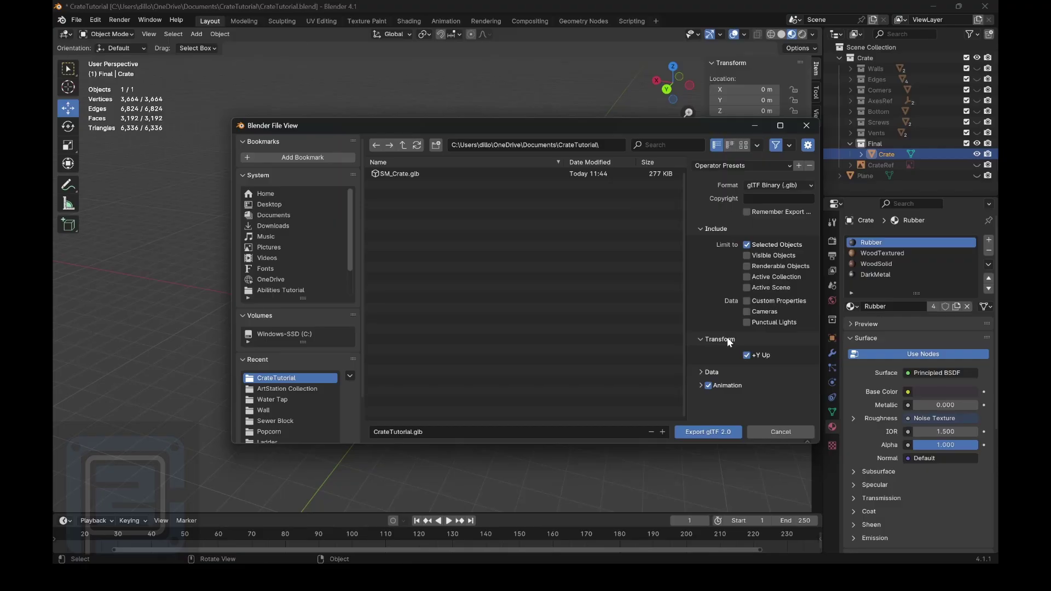
left_click(758, 372)
scroll(731, 371, "down", 3)
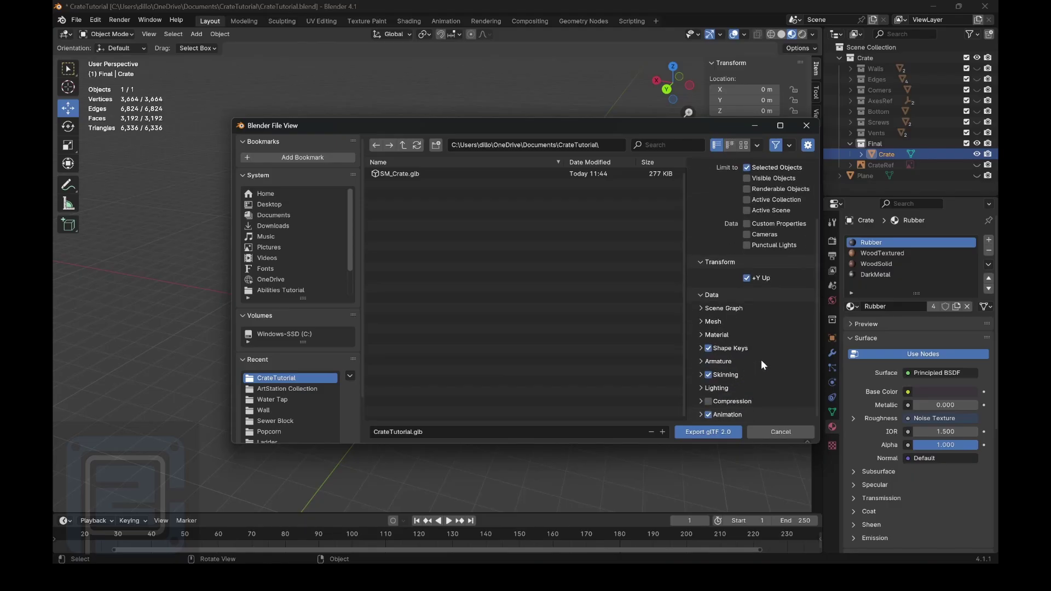
left_click(701, 308)
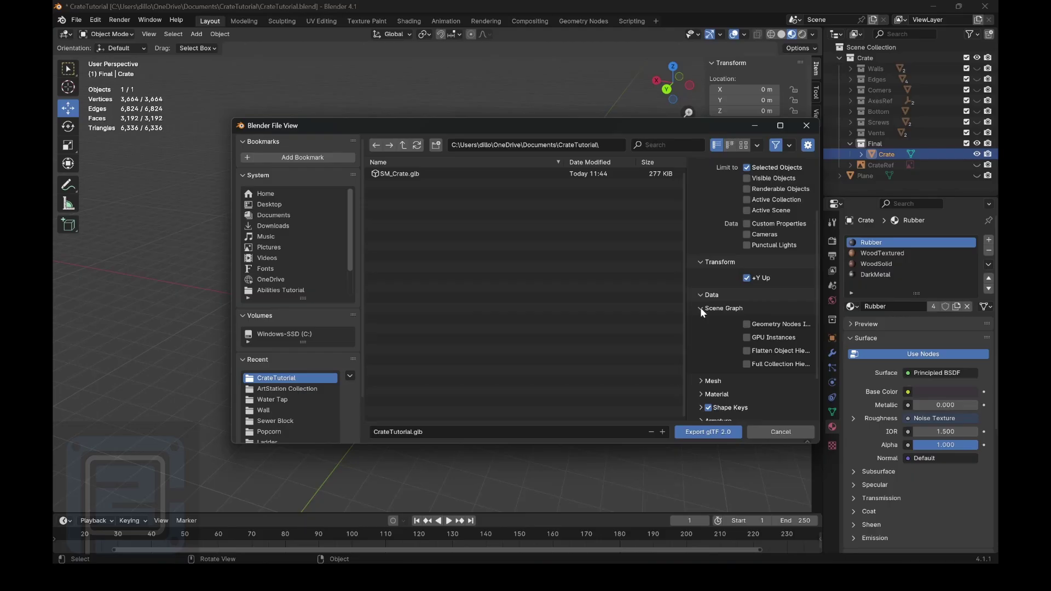
left_click(701, 307)
left_click(702, 322)
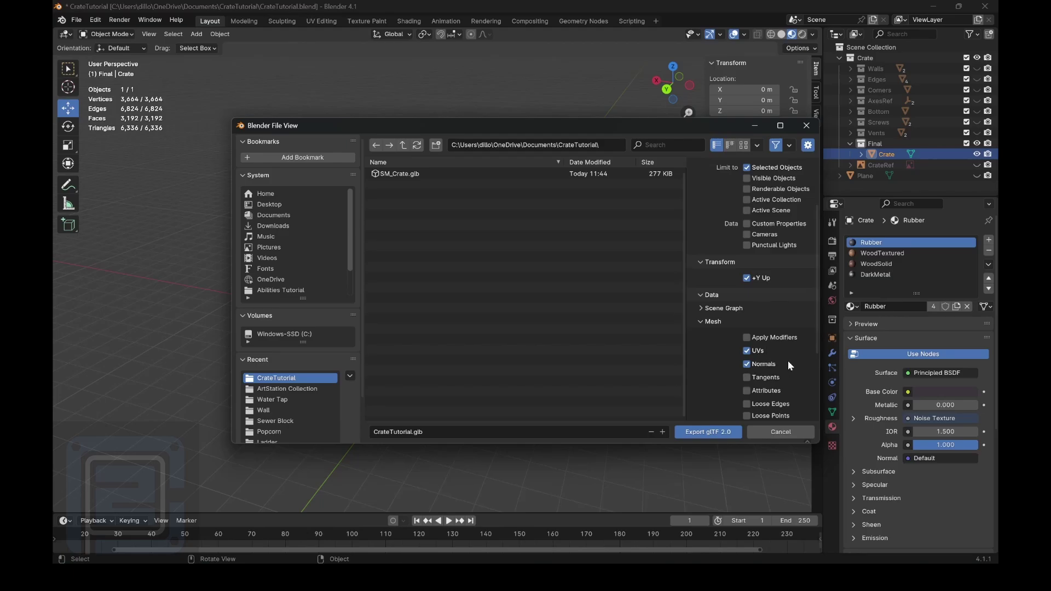
scroll(763, 372, "down", 2)
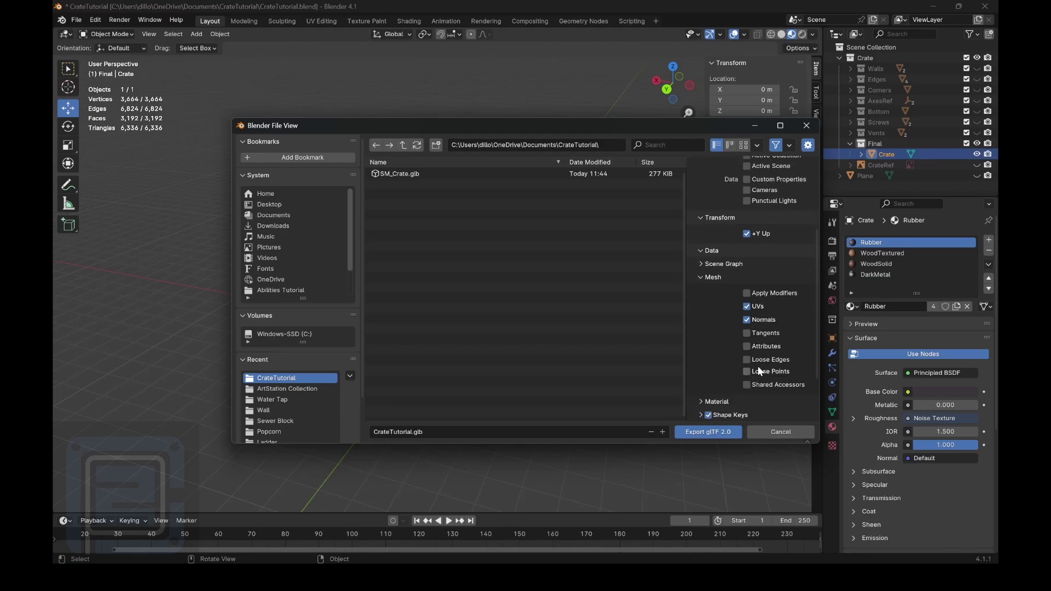
left_click(705, 277)
left_click(706, 335)
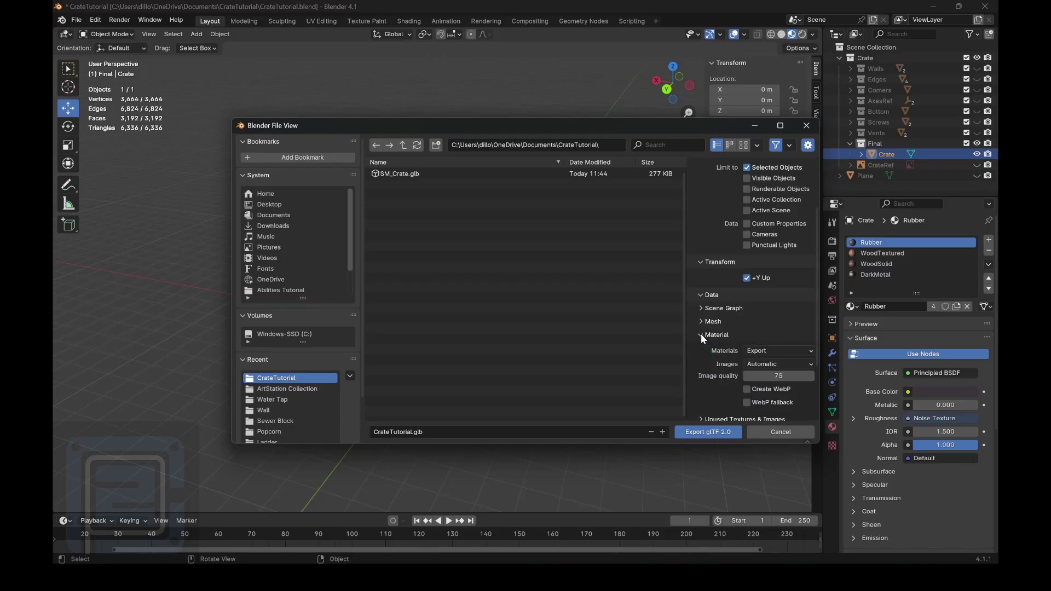
left_click(702, 335)
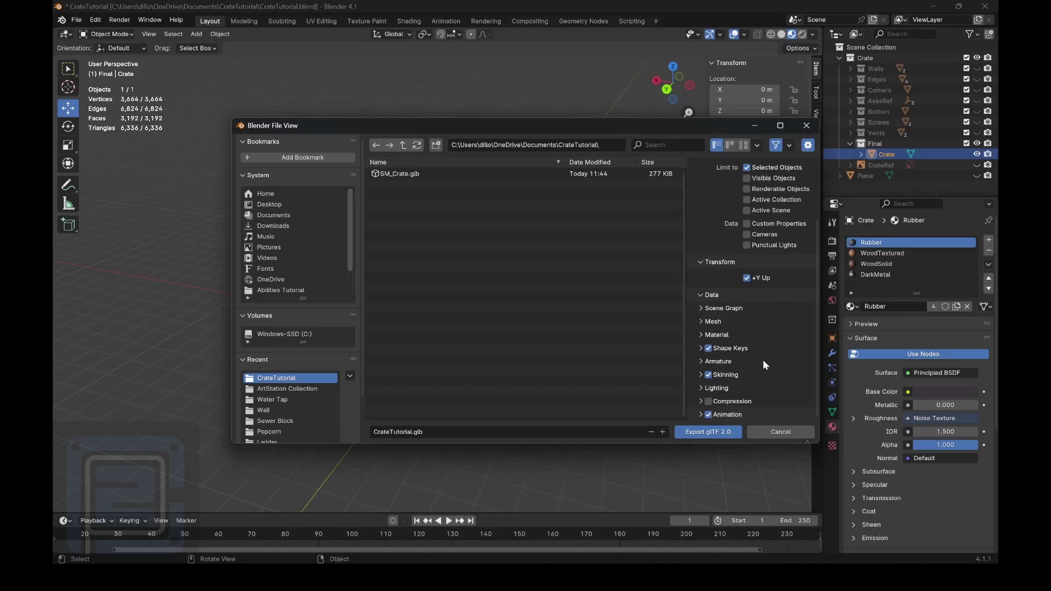
left_click(708, 349)
Name the export file SM_Crate.glb and export the glTF file, overwriting the existing one.
left_click(402, 433)
key("Home")
type("SM_")
key("ctrl+Right")
key("BackSpace")
key("BackSpace")
key("BackSpace")
key("BackSpace")
key("BackSpace")
key("BackSpace")
key("BackSpace")
key("BackSpace")
key("End")
key("Return")
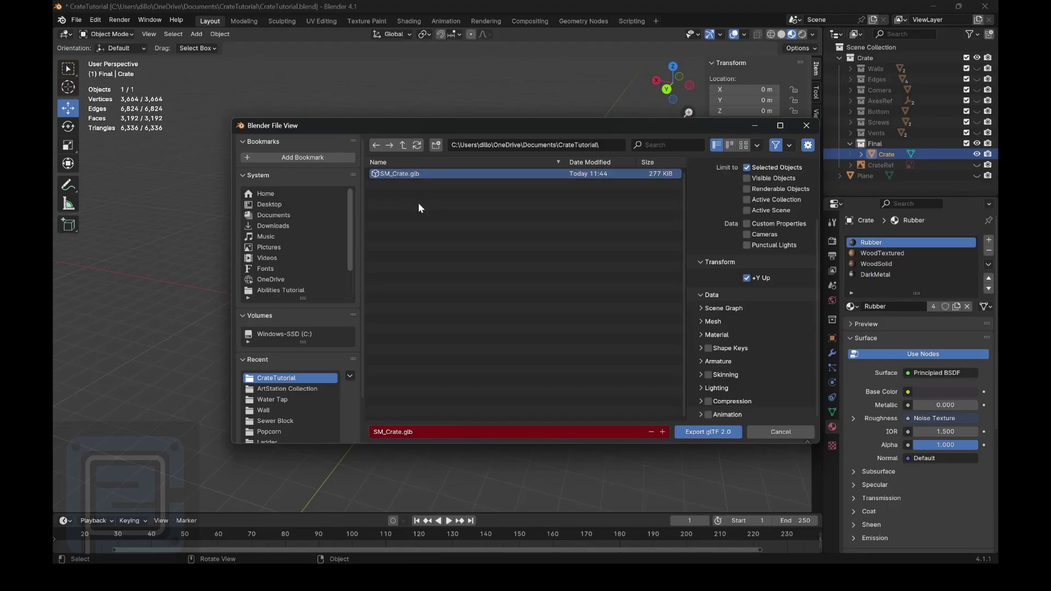
left_click(706, 433)
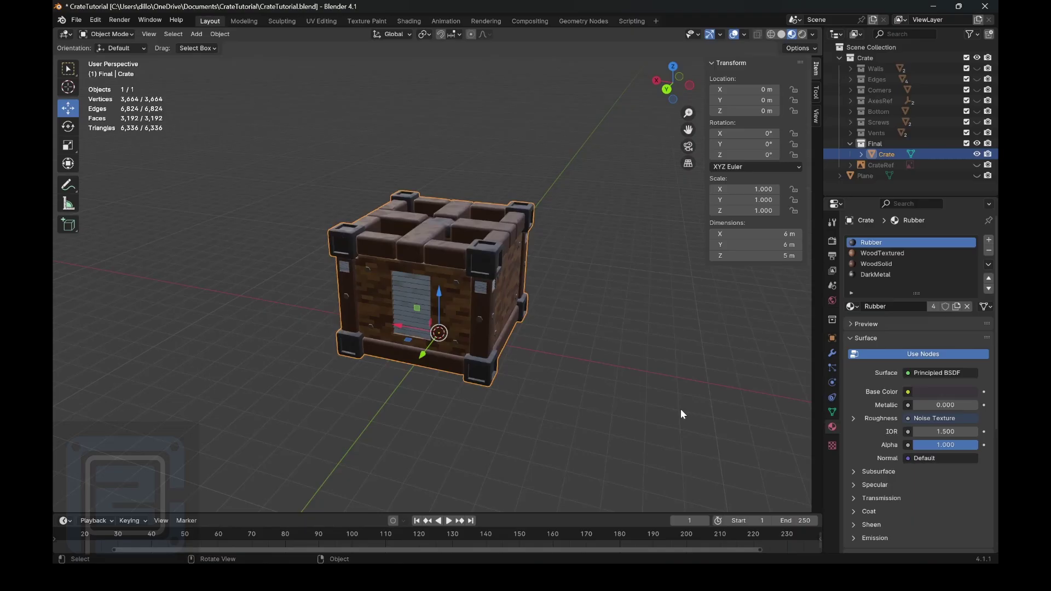